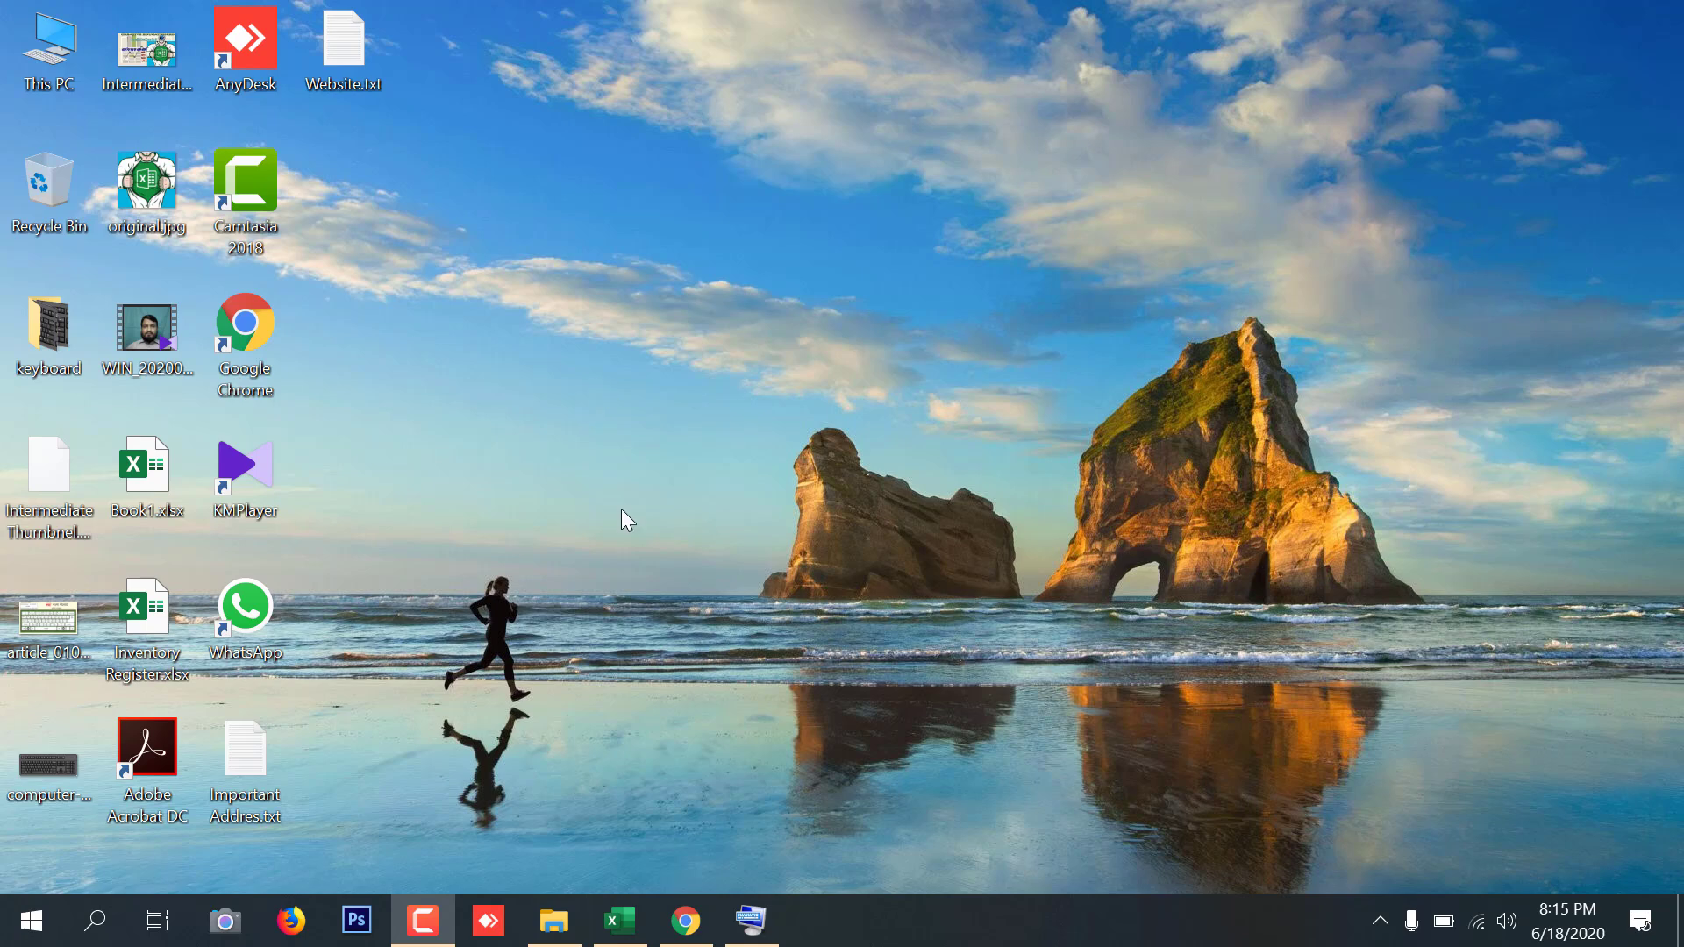
Switch to the workbook, review the course list on the Home sheet, and follow the Shortcuts Key-3 link back
left_click(614, 931)
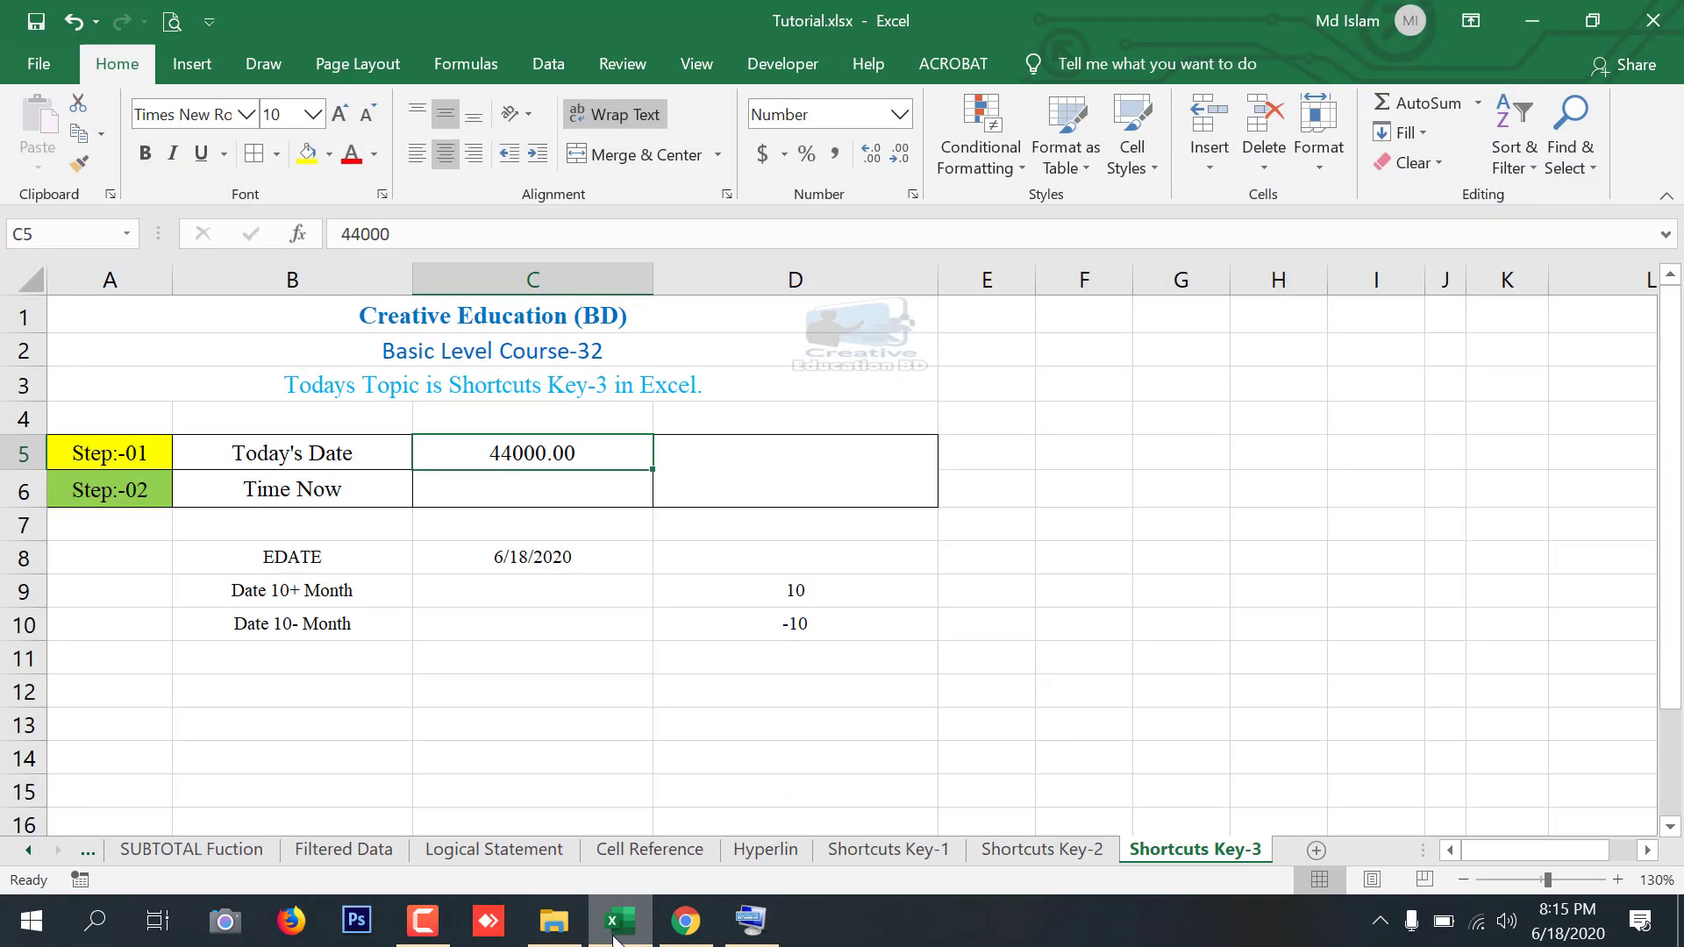
left_click(568, 356)
left_click(696, 351)
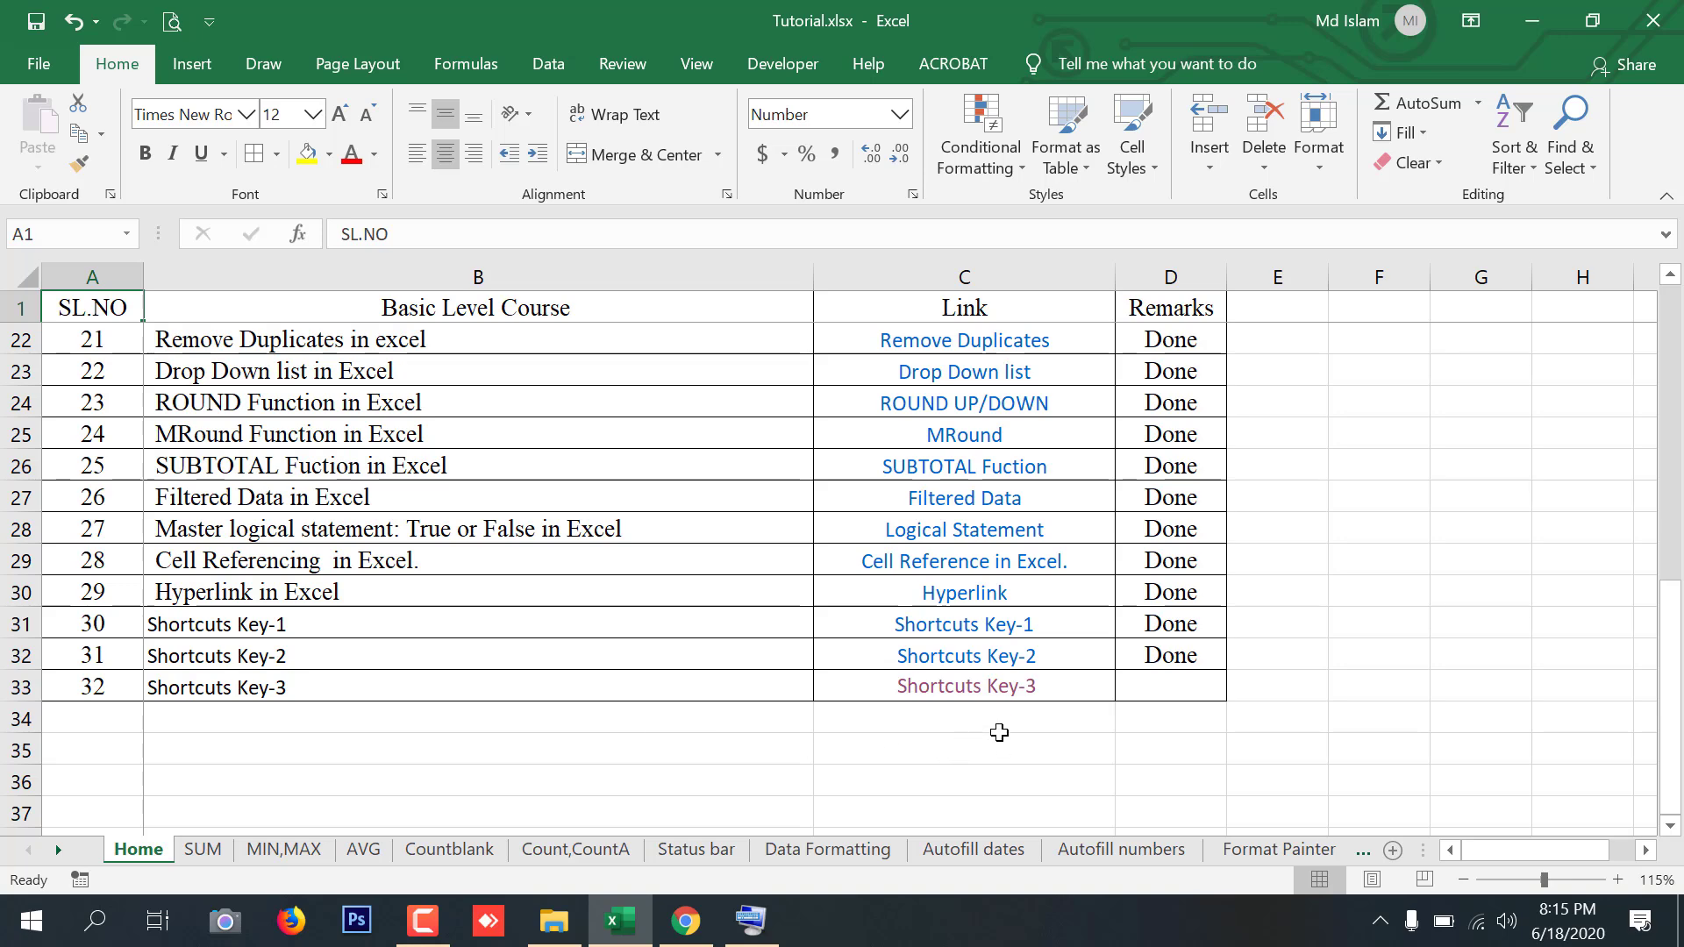
left_click(108, 649)
left_click_drag(108, 649, 1146, 336)
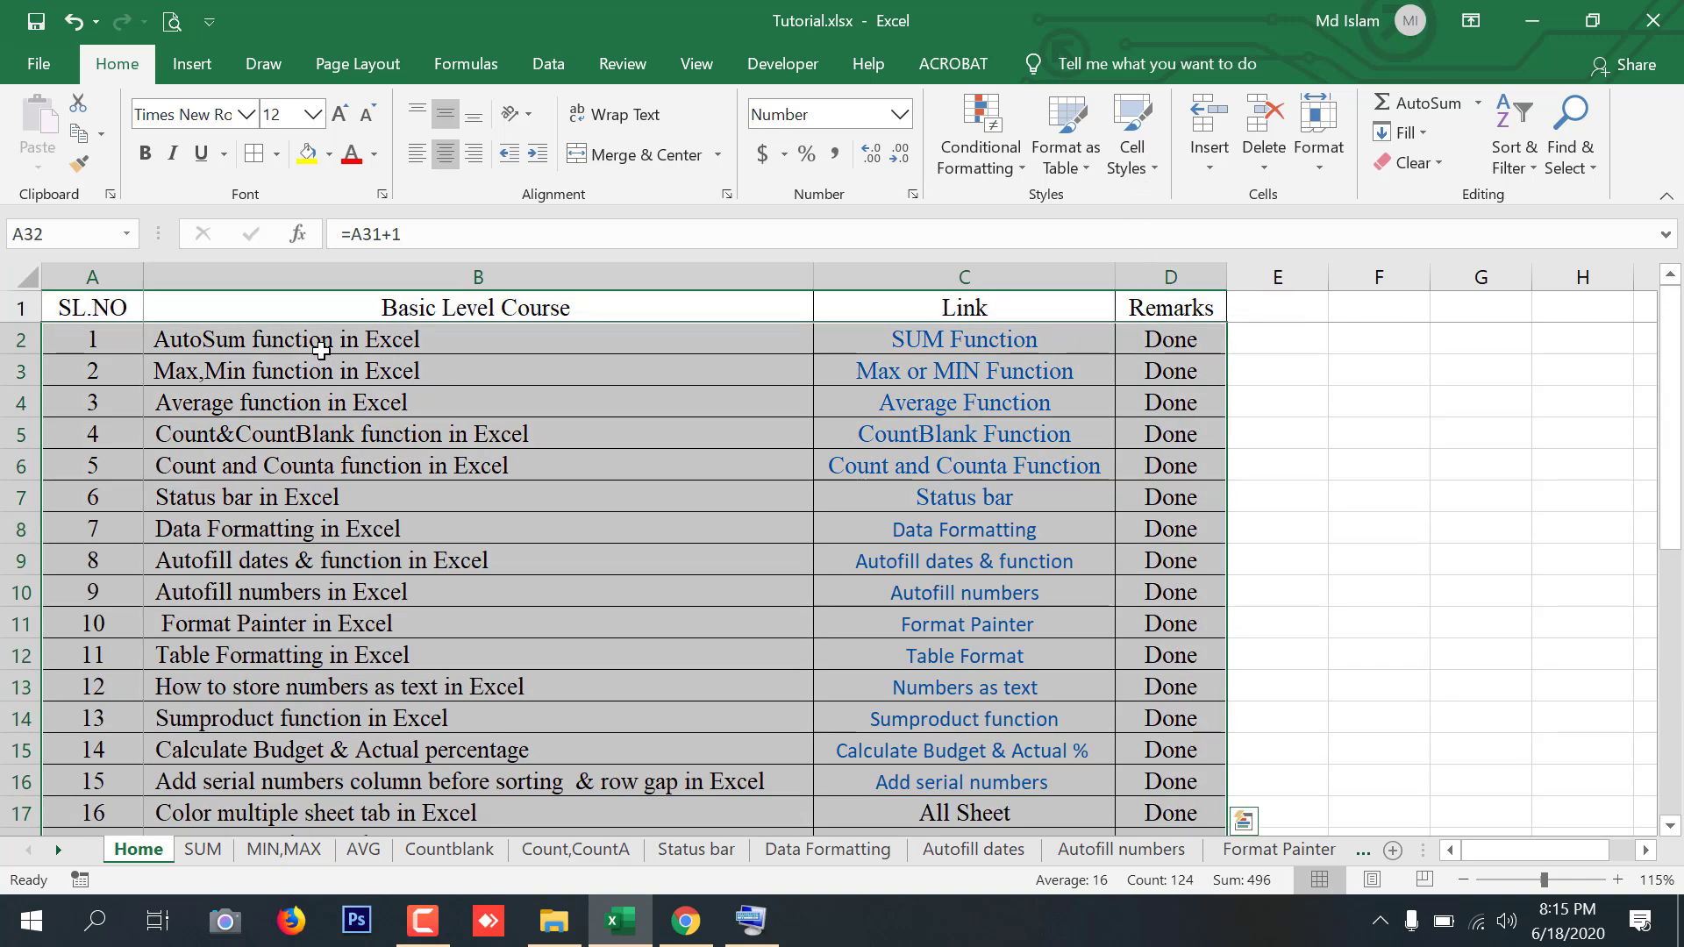
left_click_drag(332, 334, 362, 753)
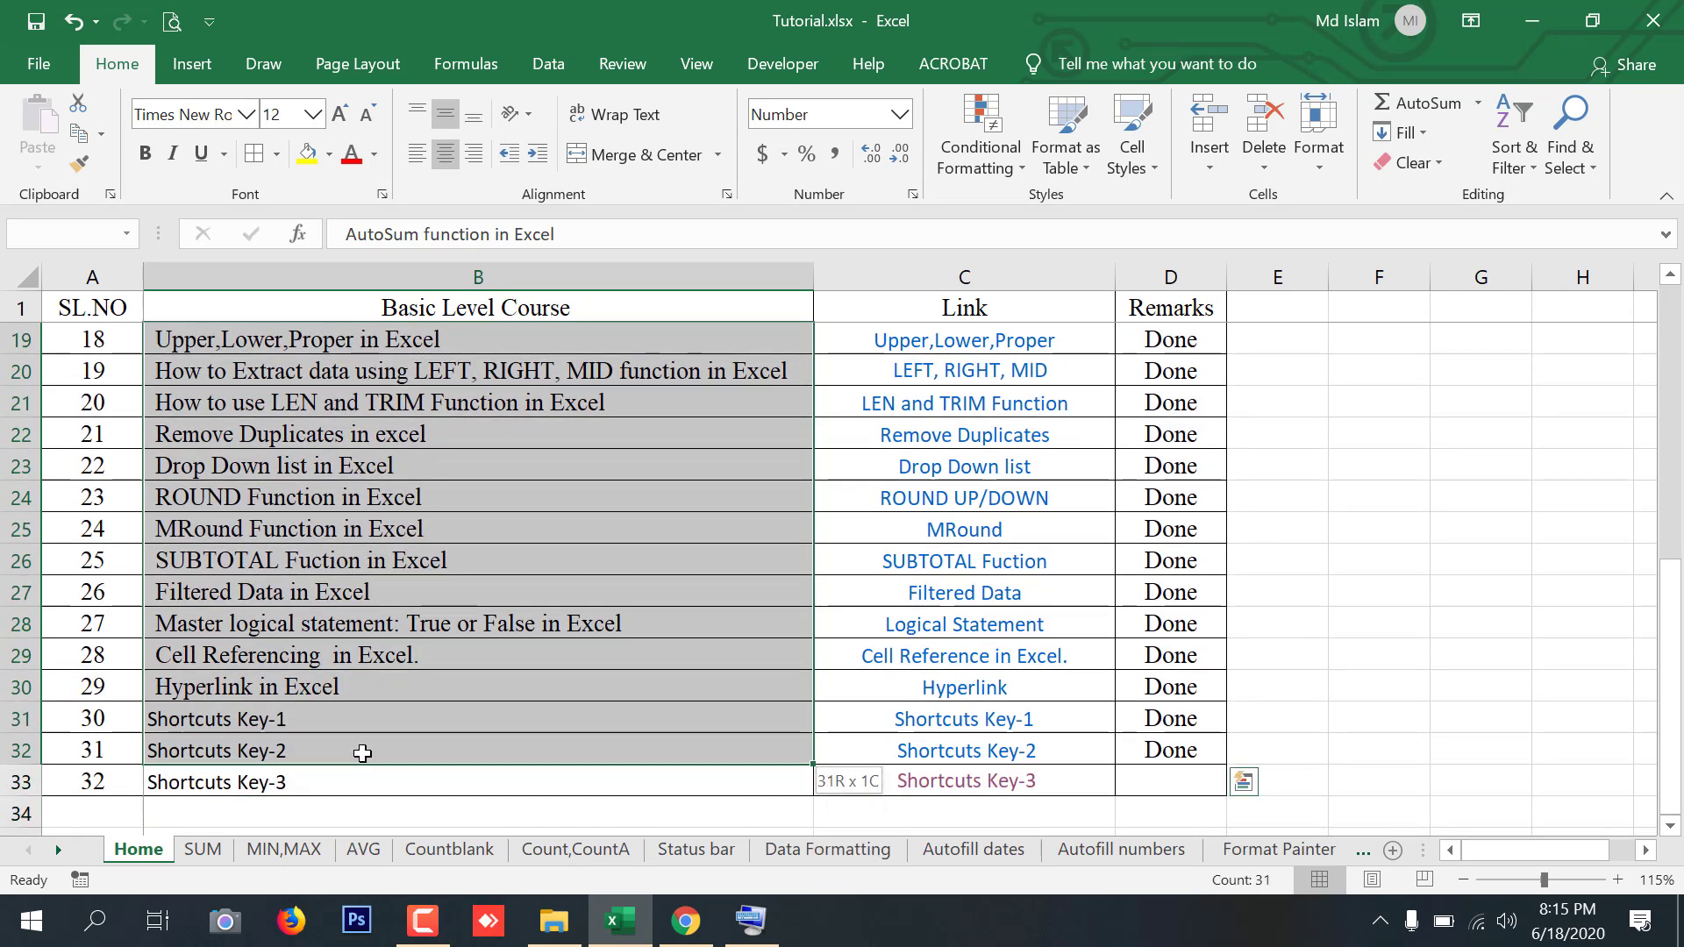
left_click_drag(362, 754, 362, 754)
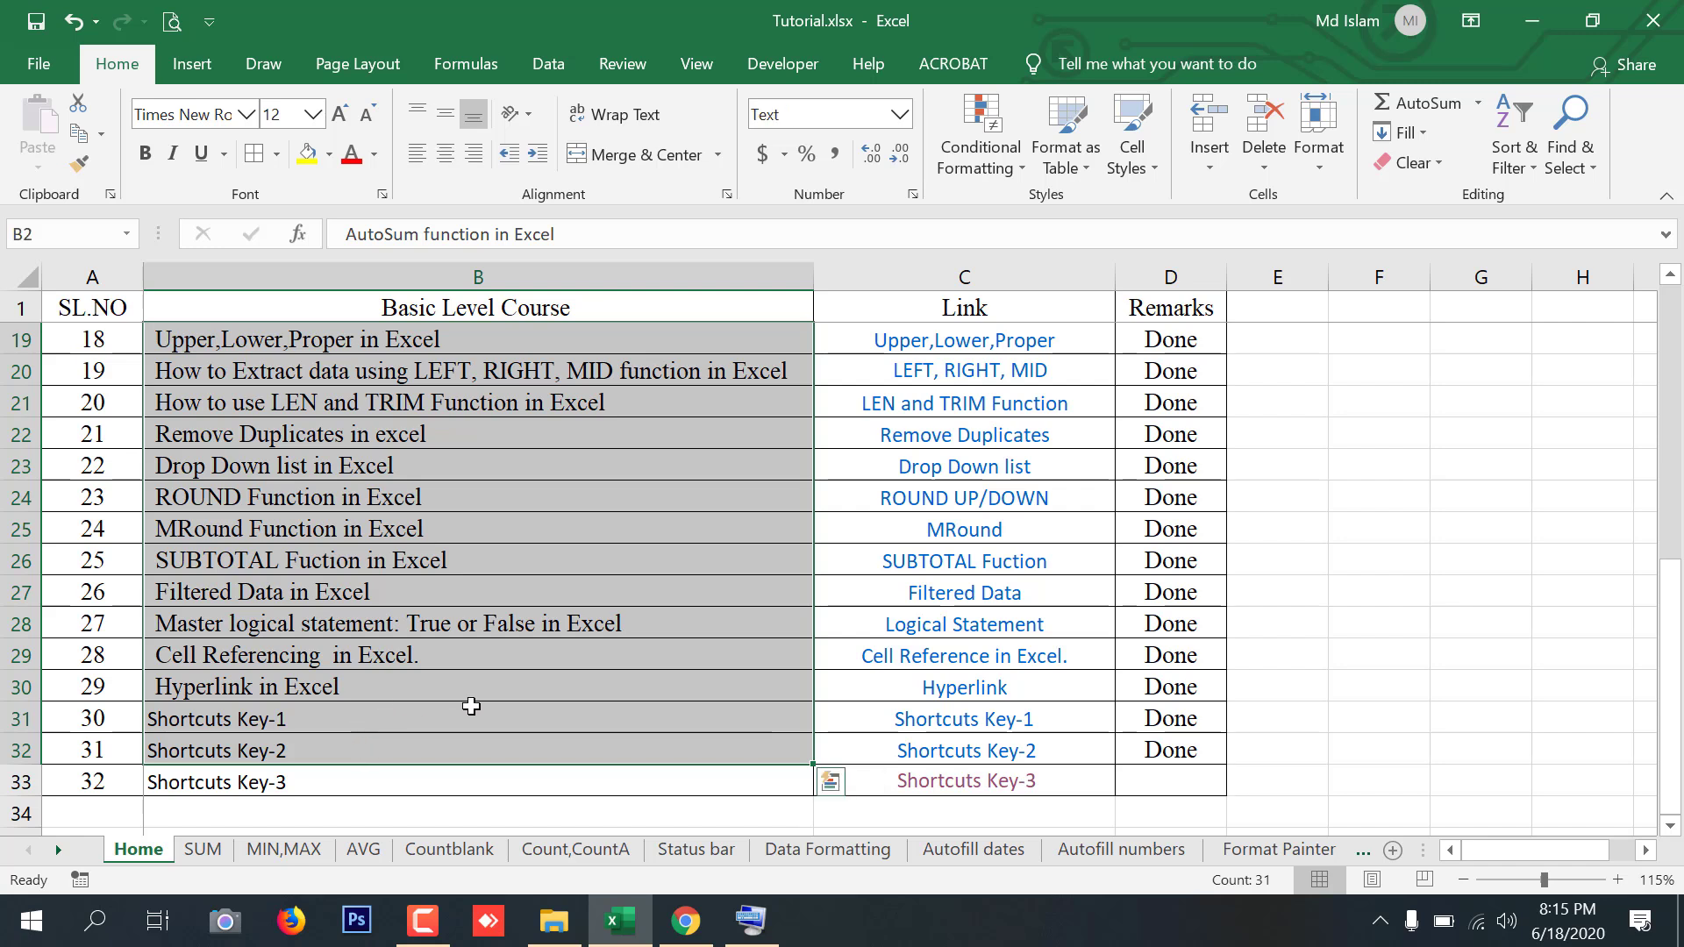
left_click(991, 789)
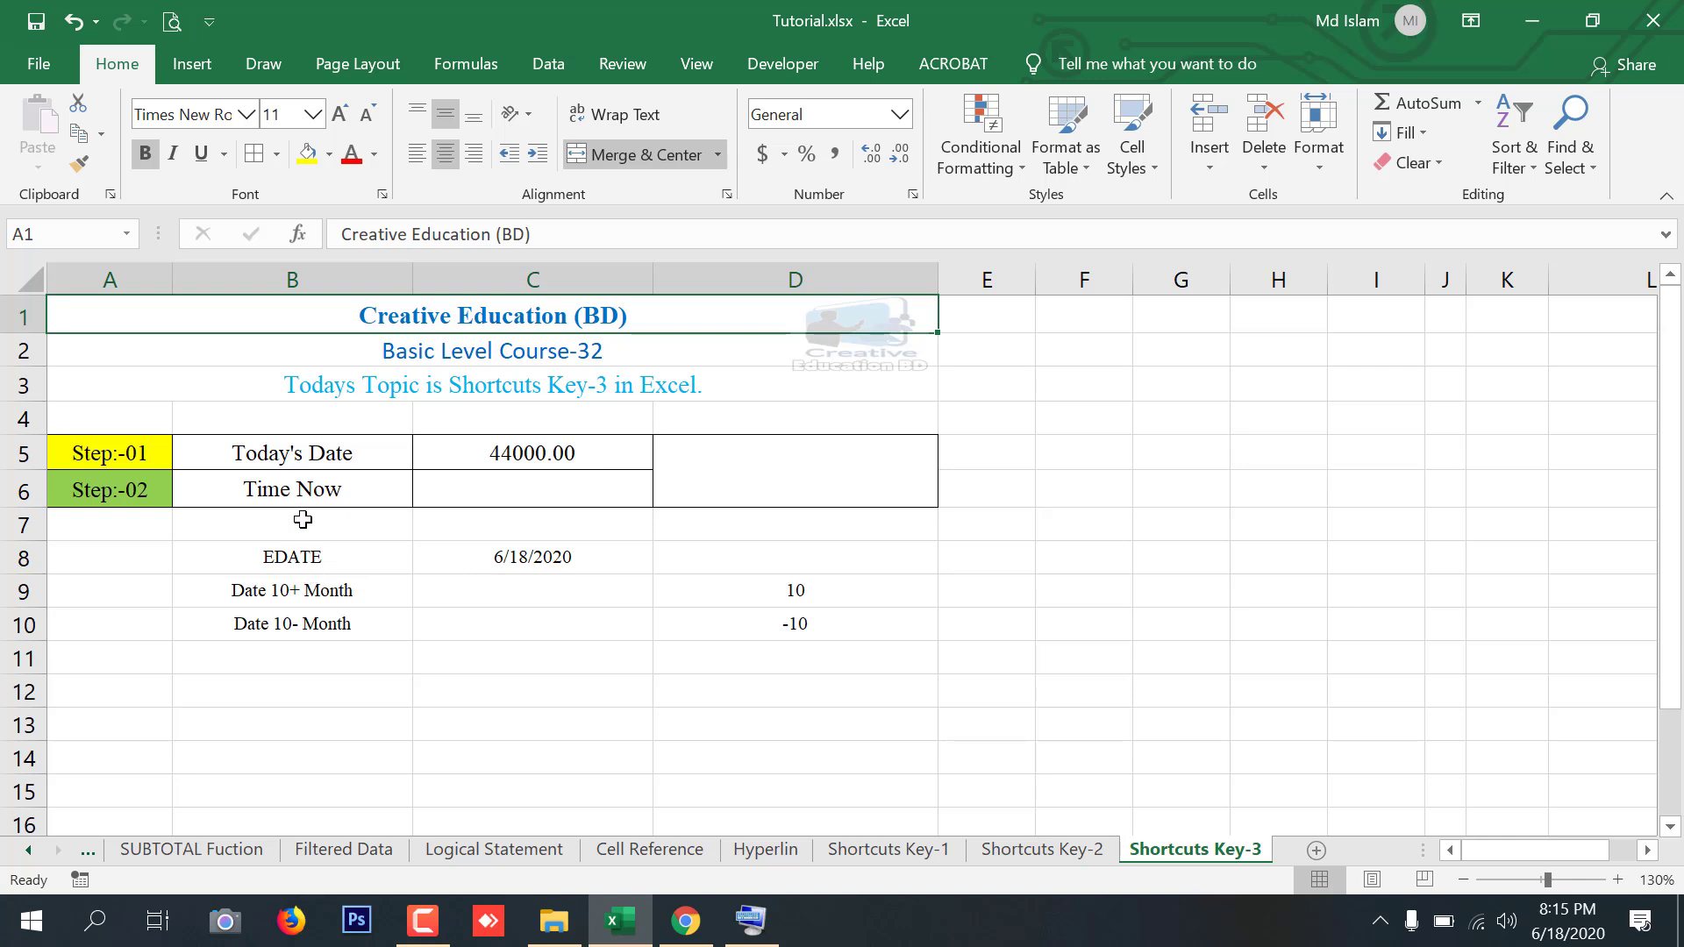
Clear the contents of the Today's Date cell C5 on the Shortcuts Key-3 sheet
left_click(293, 453)
left_click(574, 453)
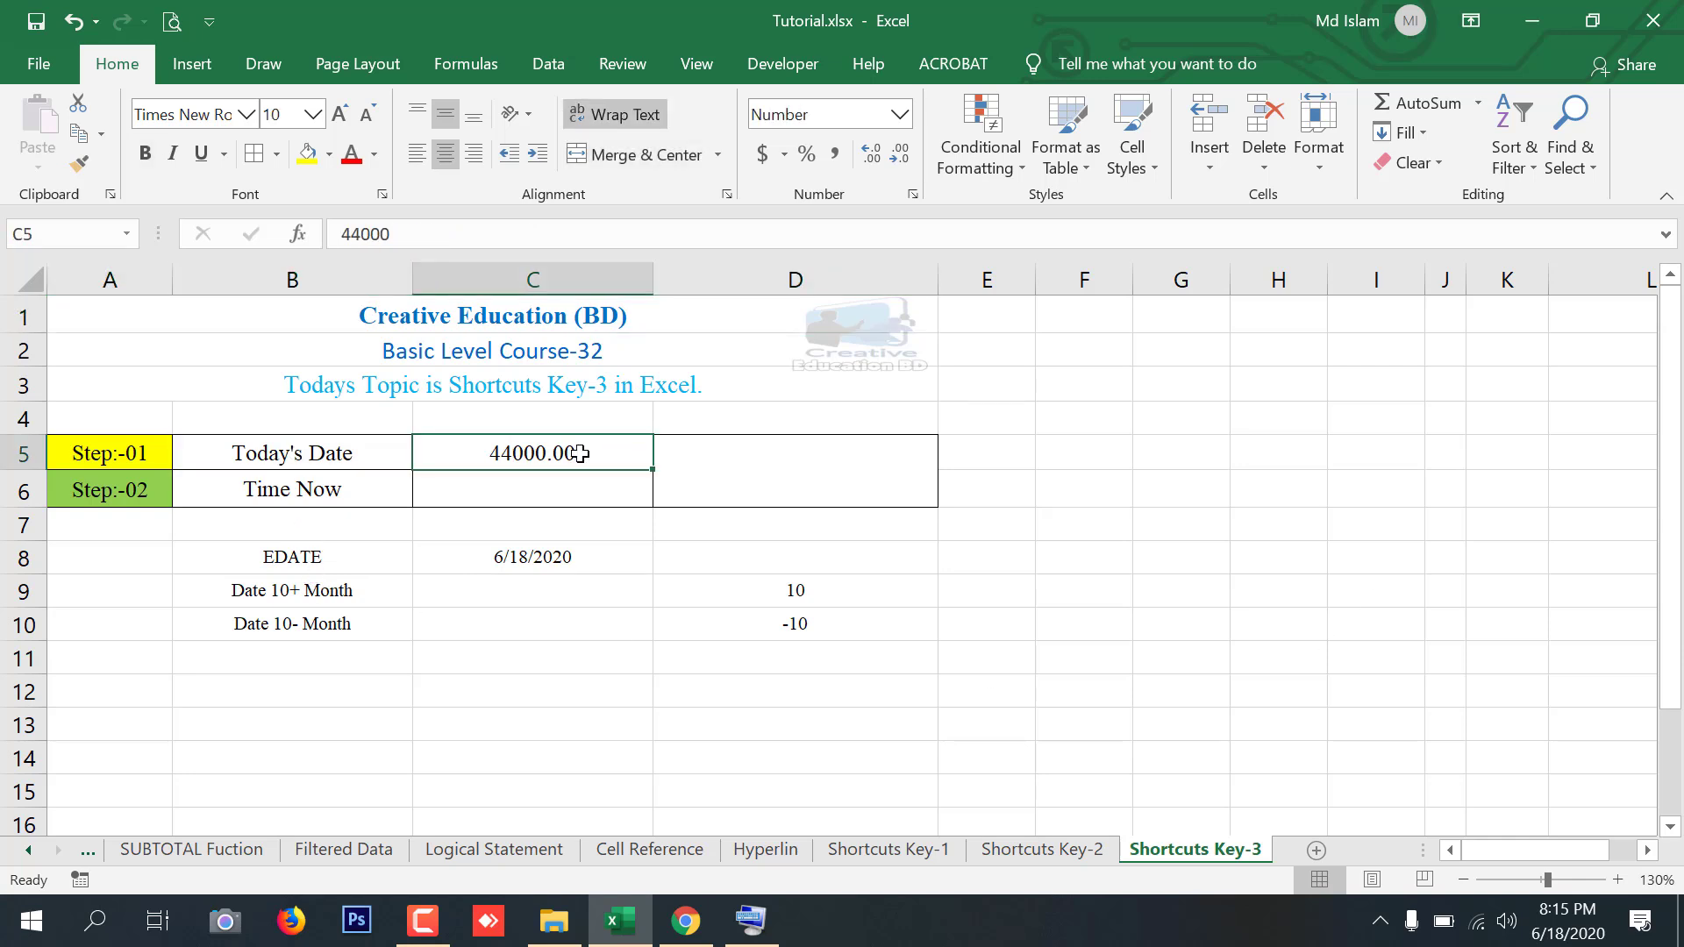
key("Delete")
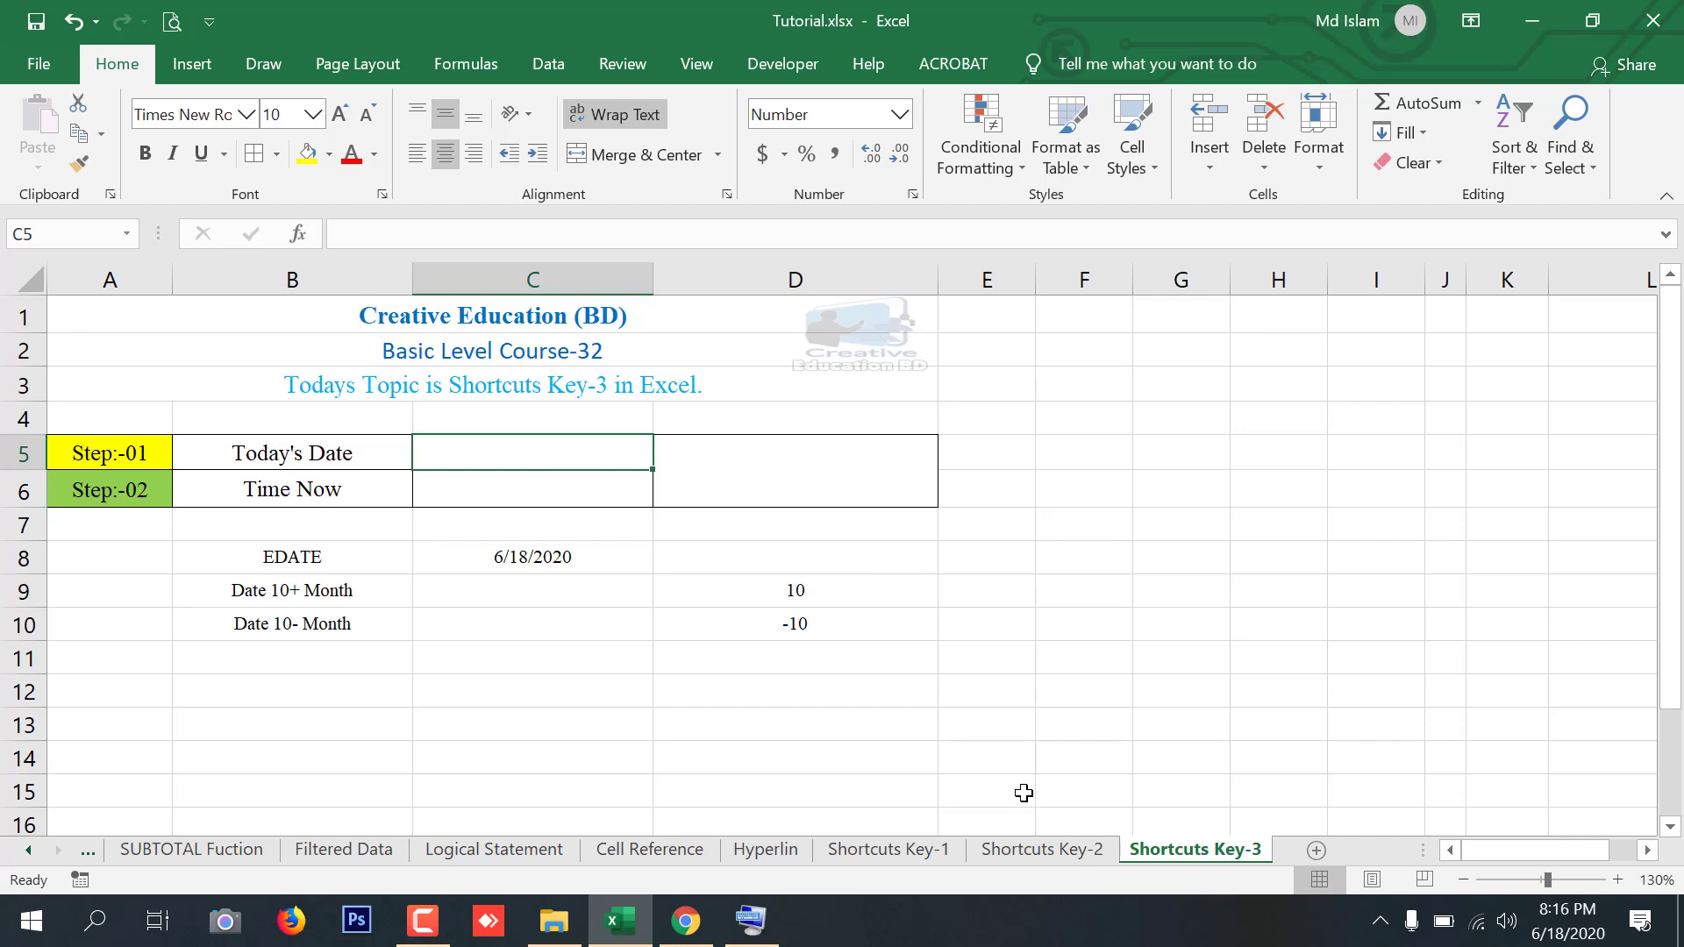
Enter 18-06-2020 into the merged date cell F3 on the Shortcuts Key-2 sheet
left_click(1069, 856)
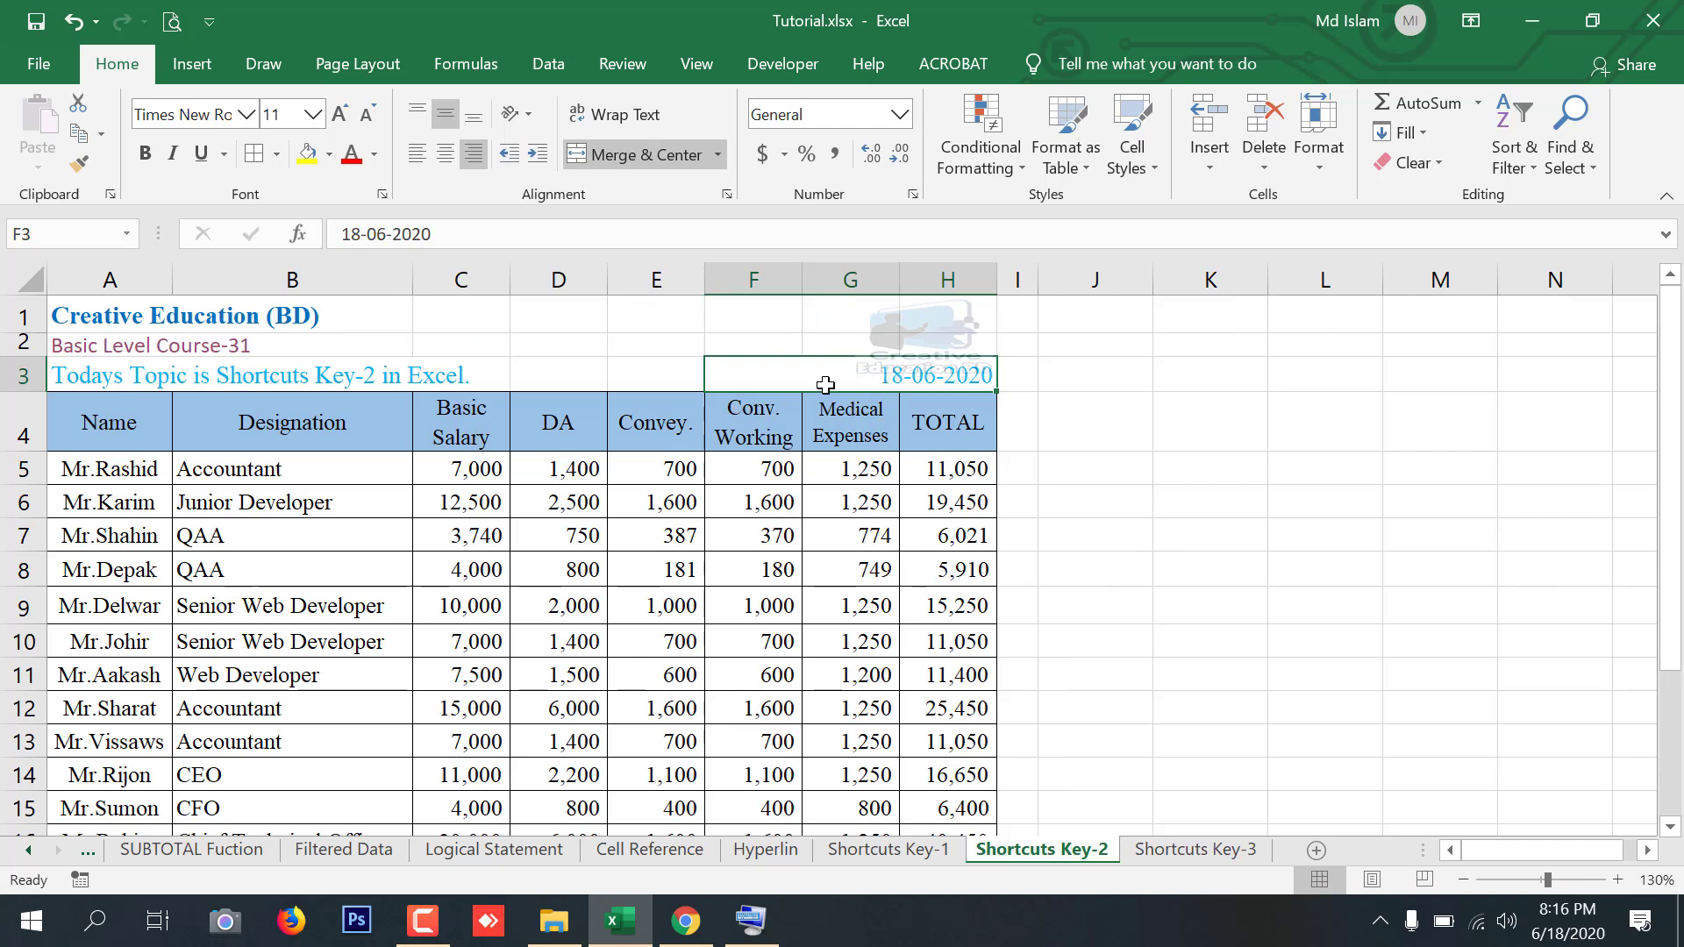
type("18")
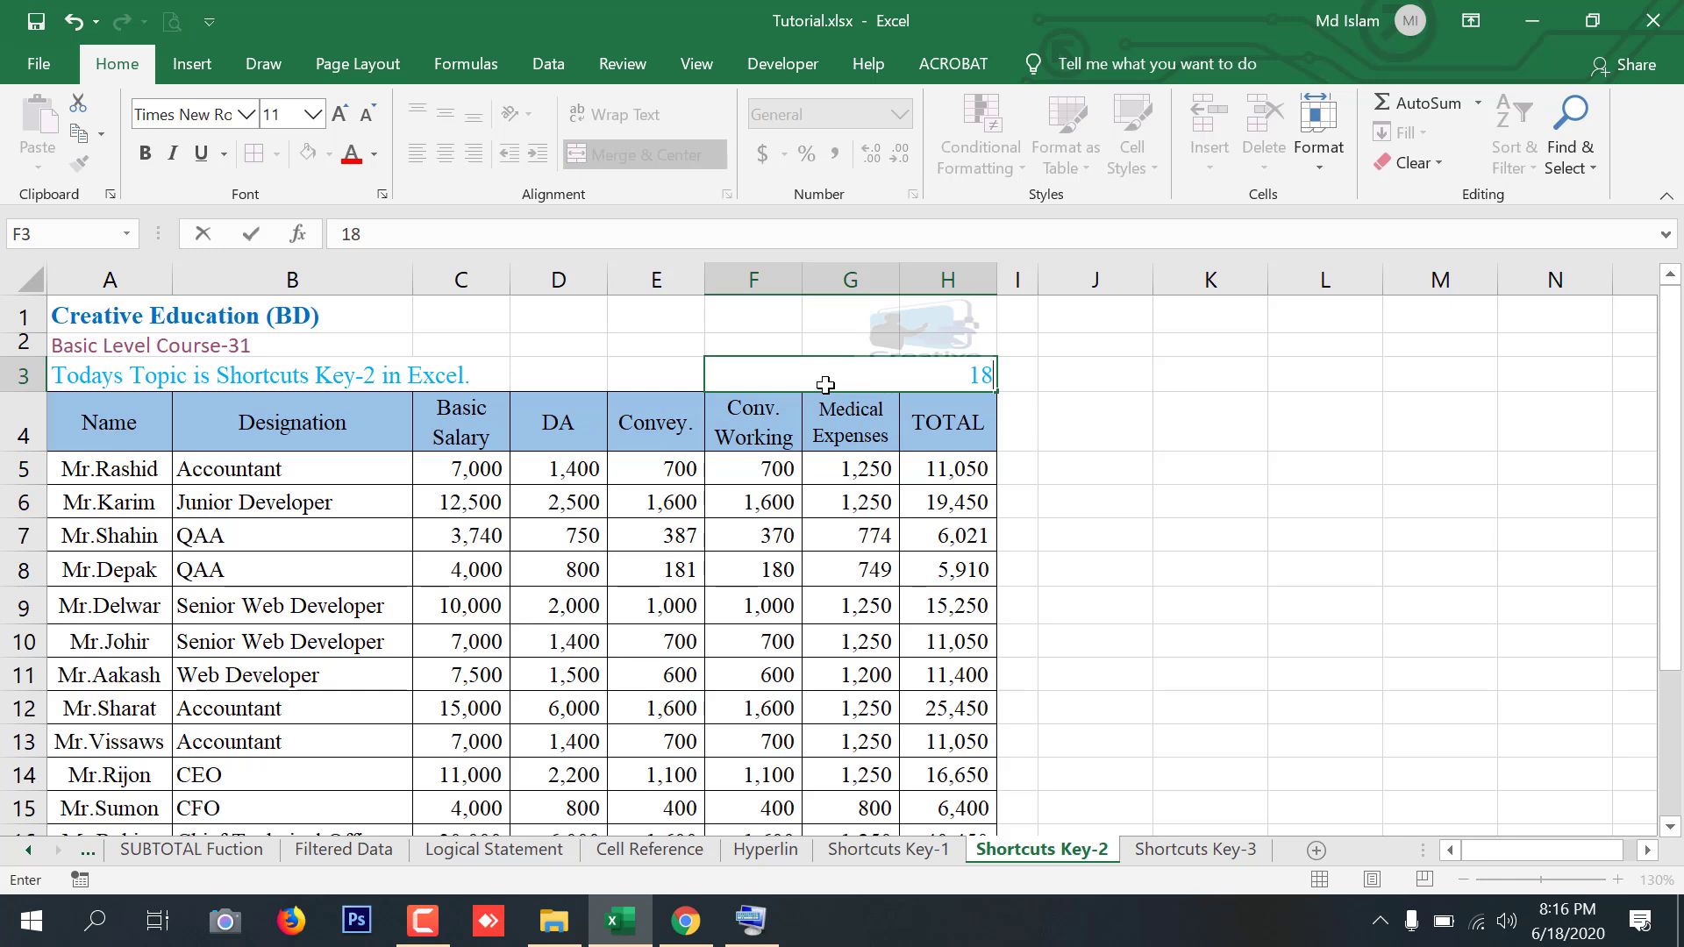
type("-06-2020")
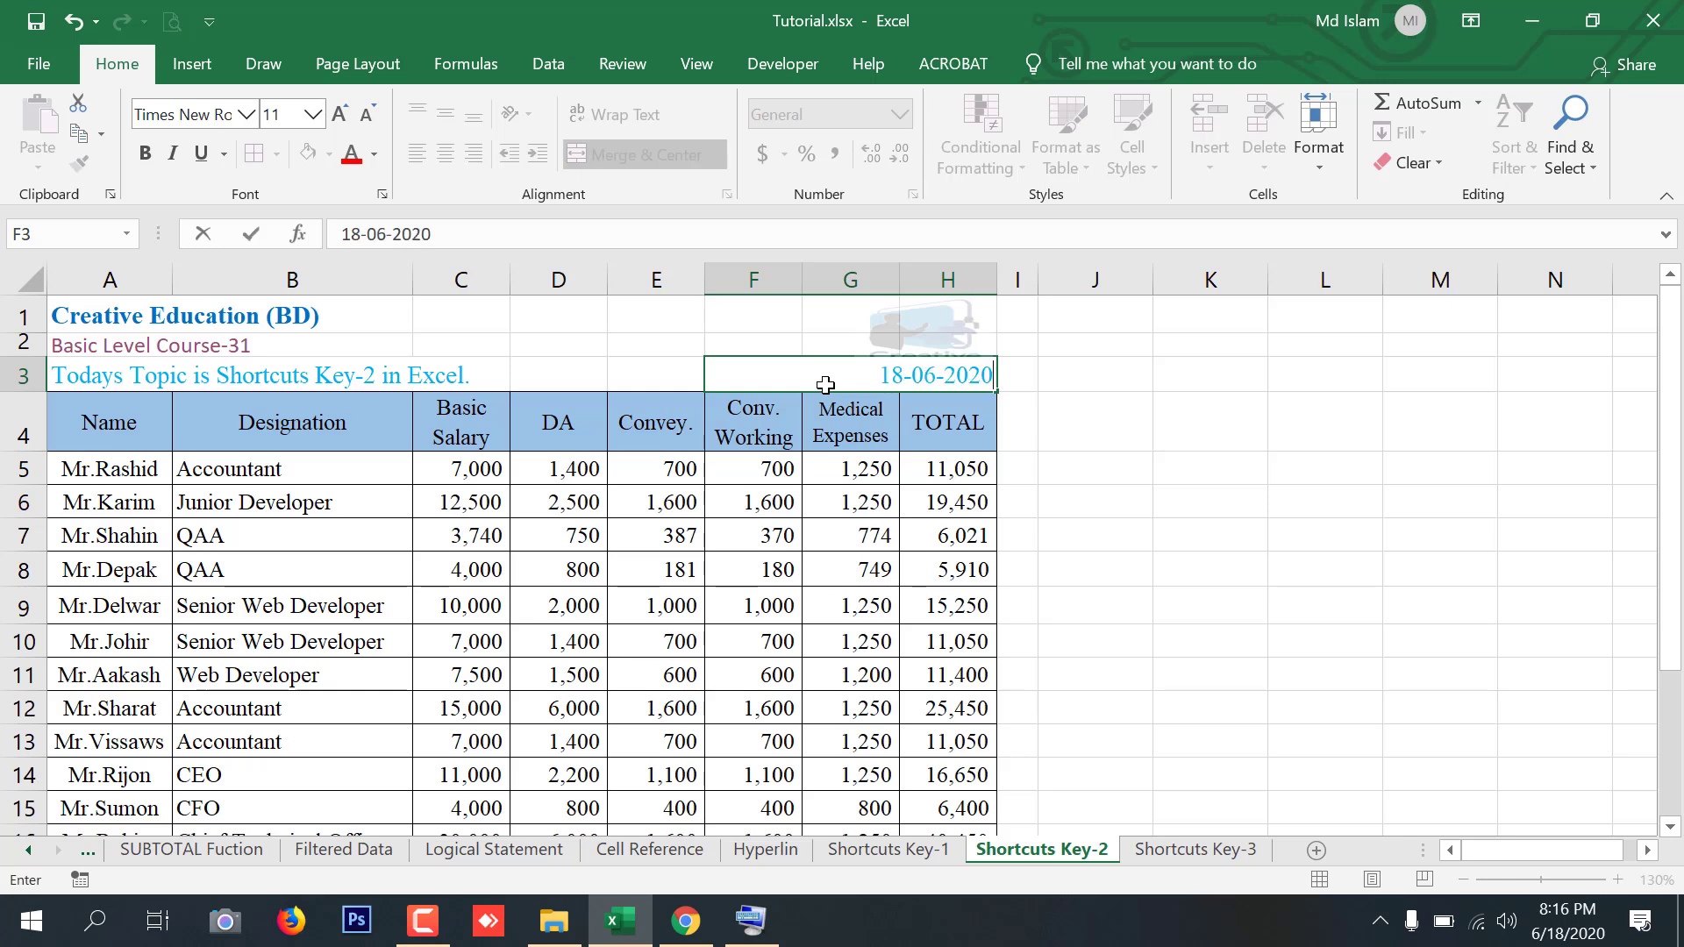
key("Return")
left_click(887, 369)
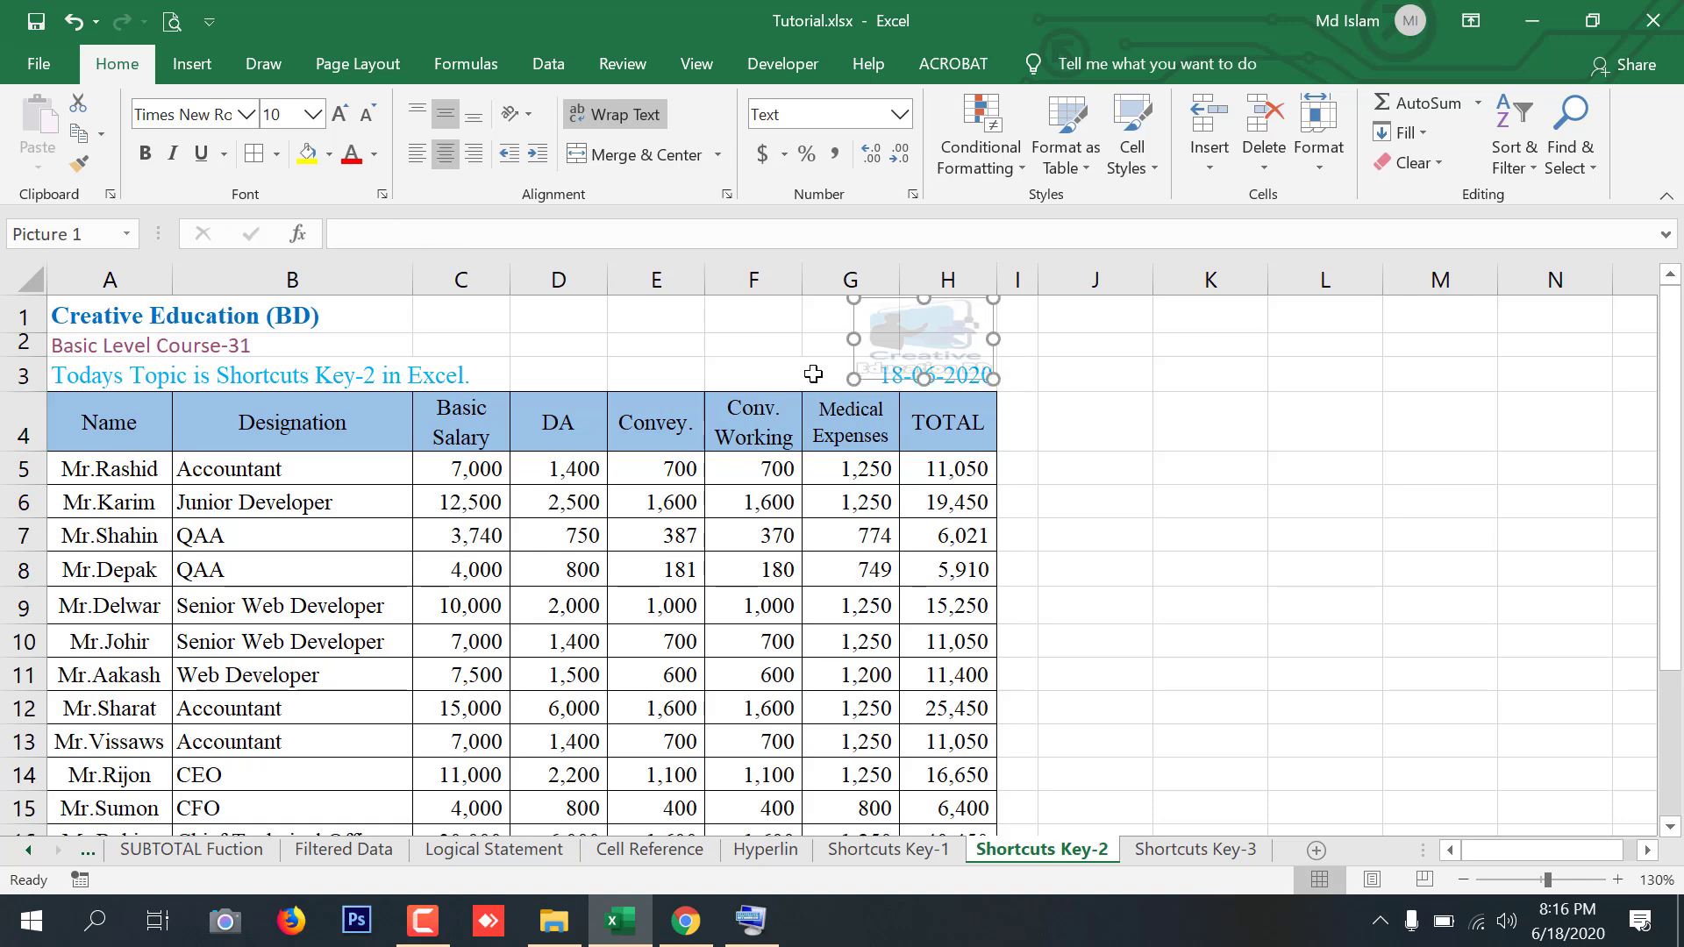
left_click(811, 371)
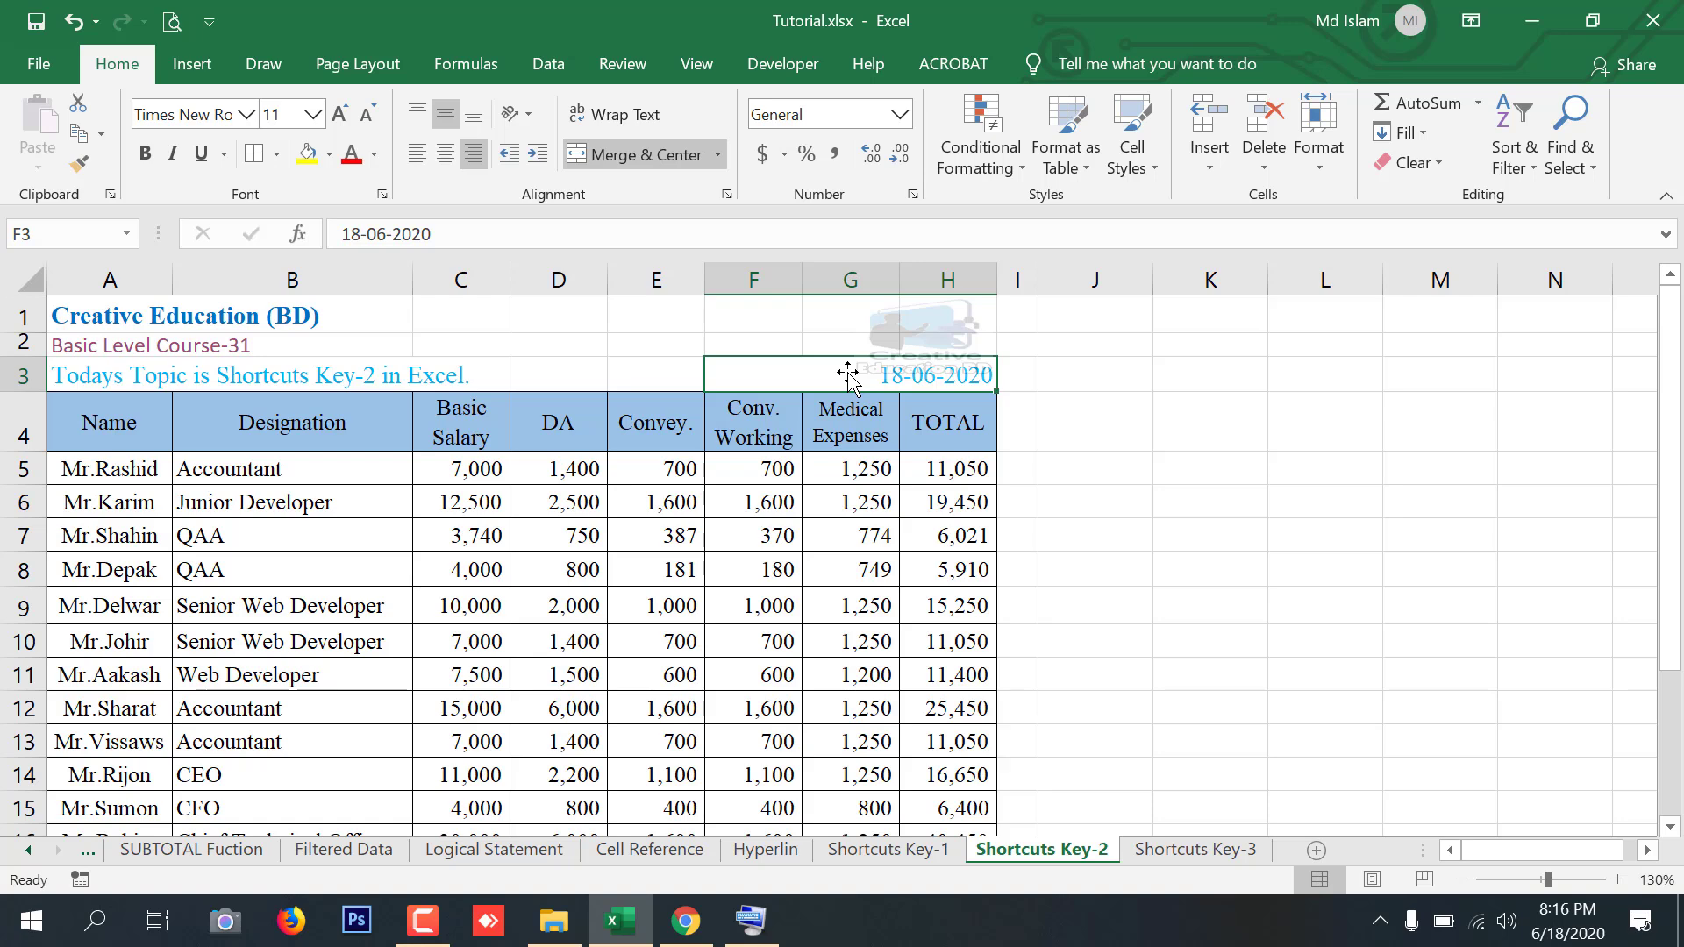
Return to the Shortcuts Key-3 sheet and insert the current date into C5 using the On-Screen Keyboard
left_click(1192, 850)
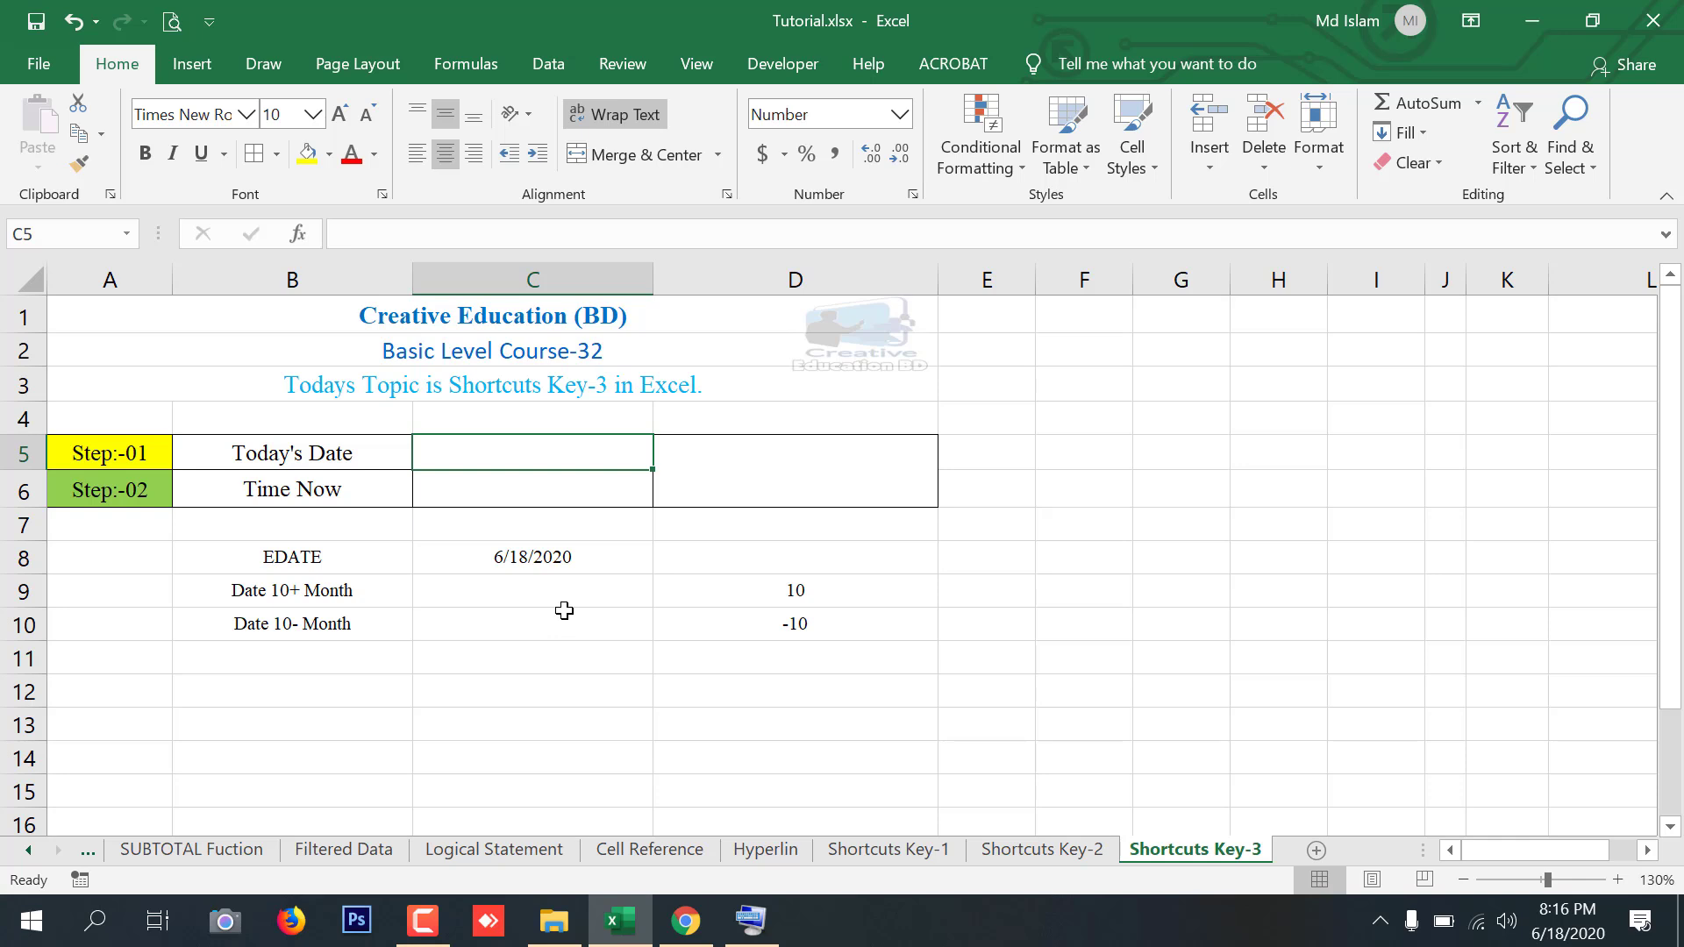
left_click(765, 919)
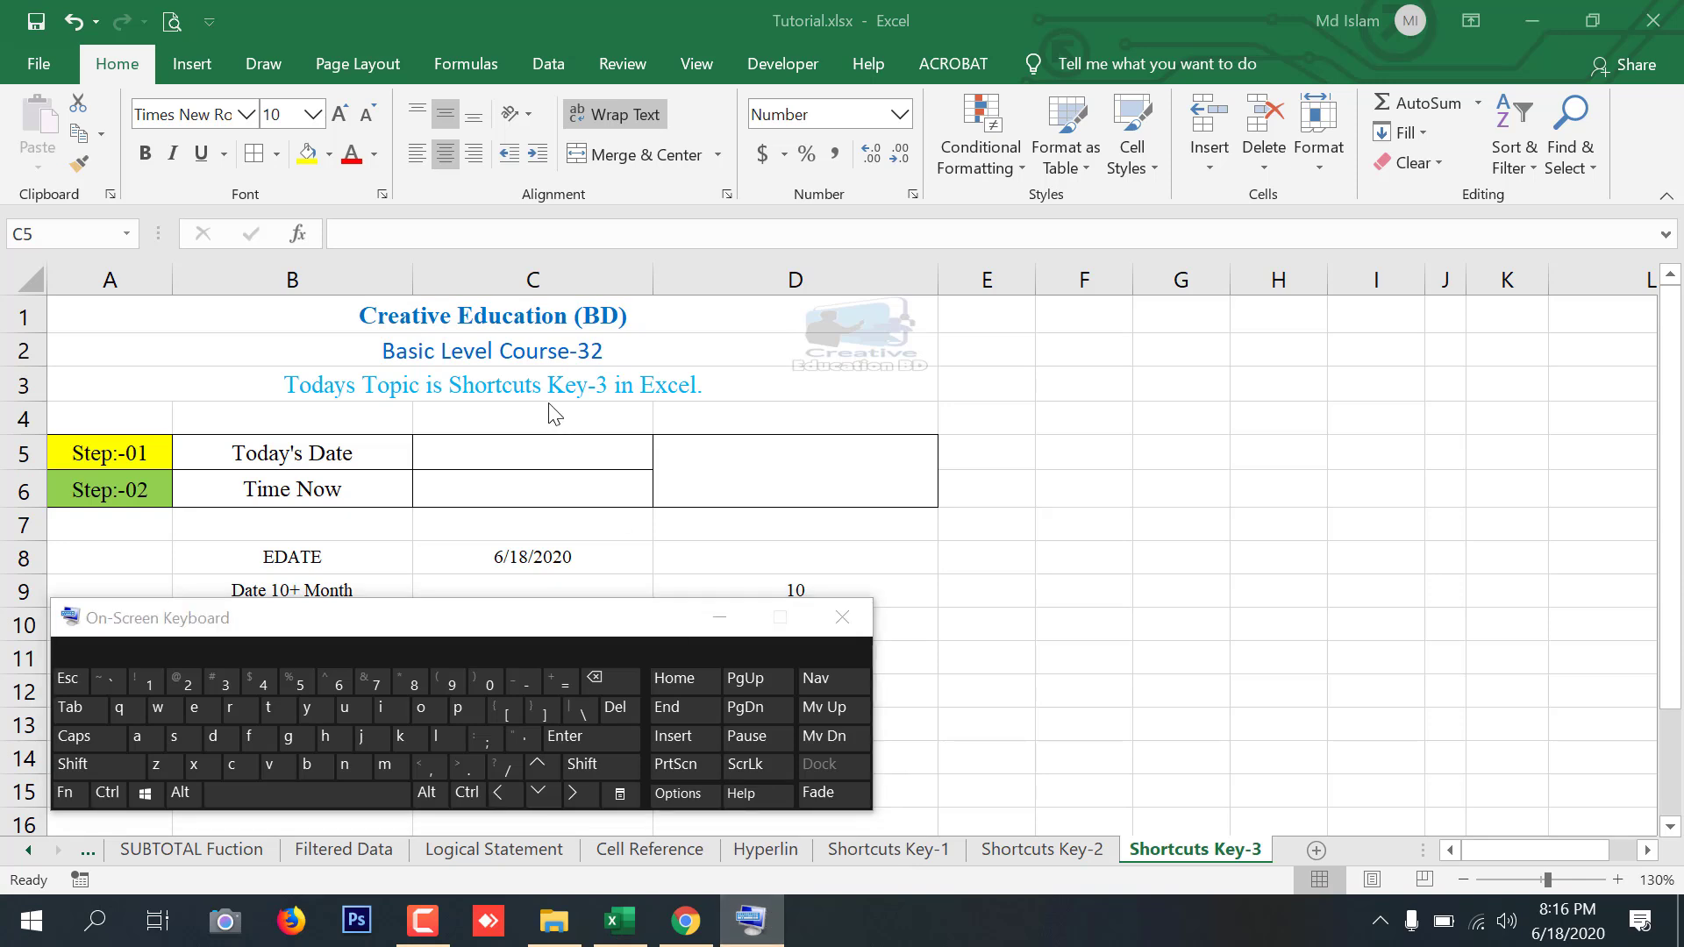
left_click(537, 451)
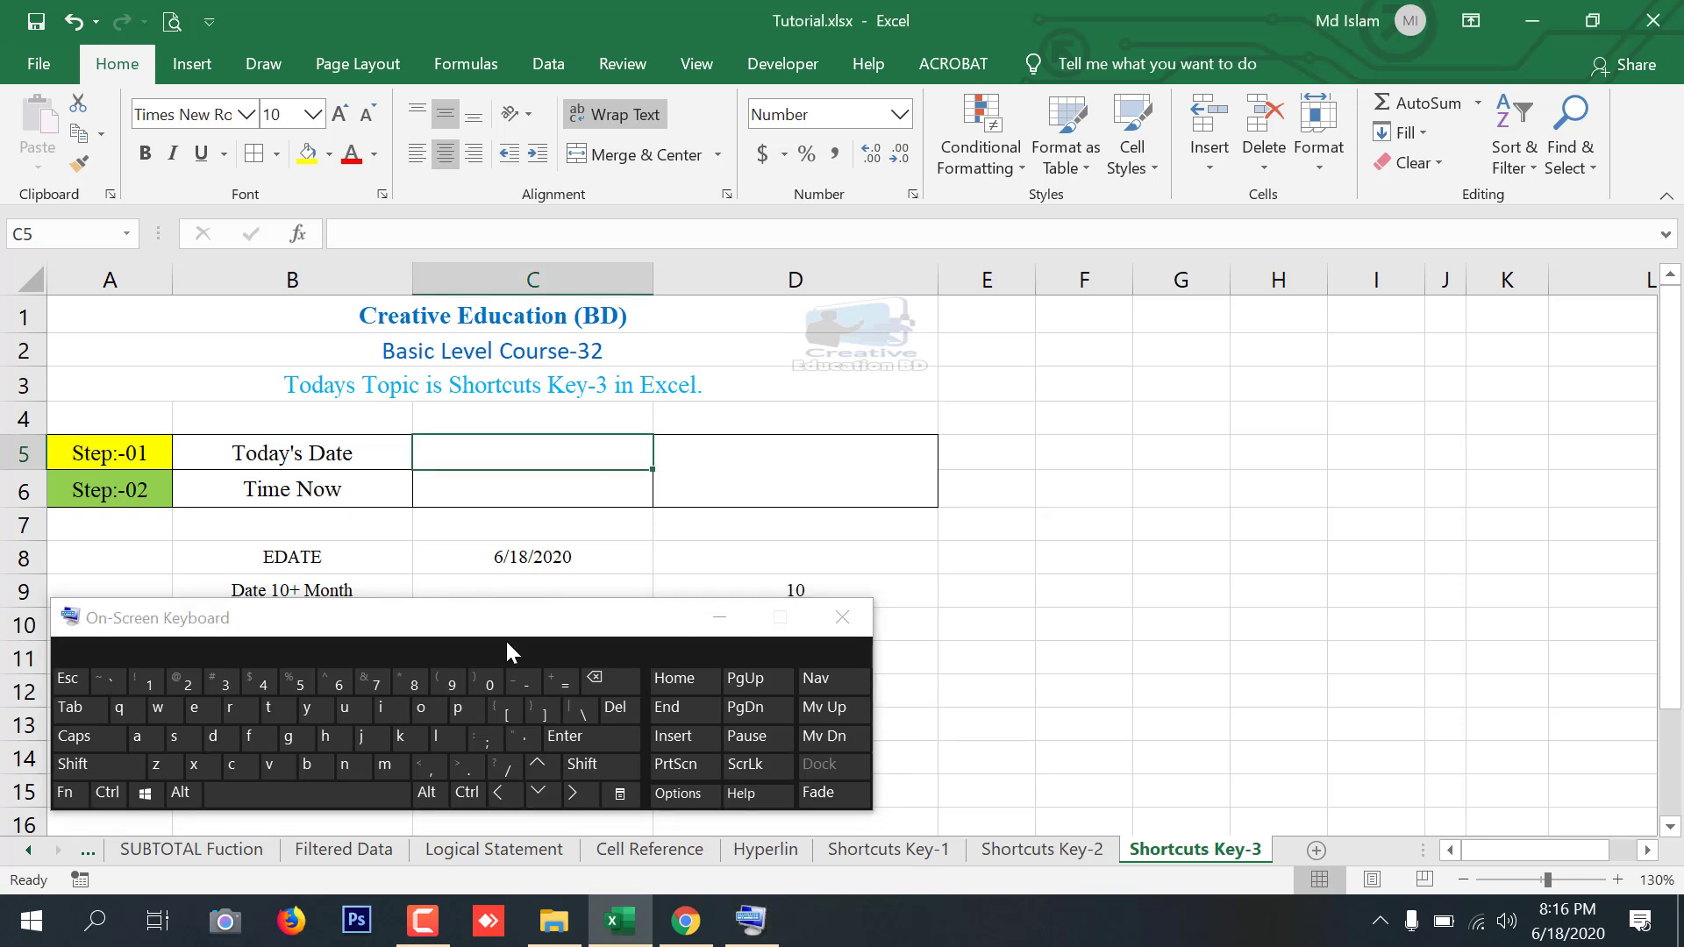
left_click(109, 794)
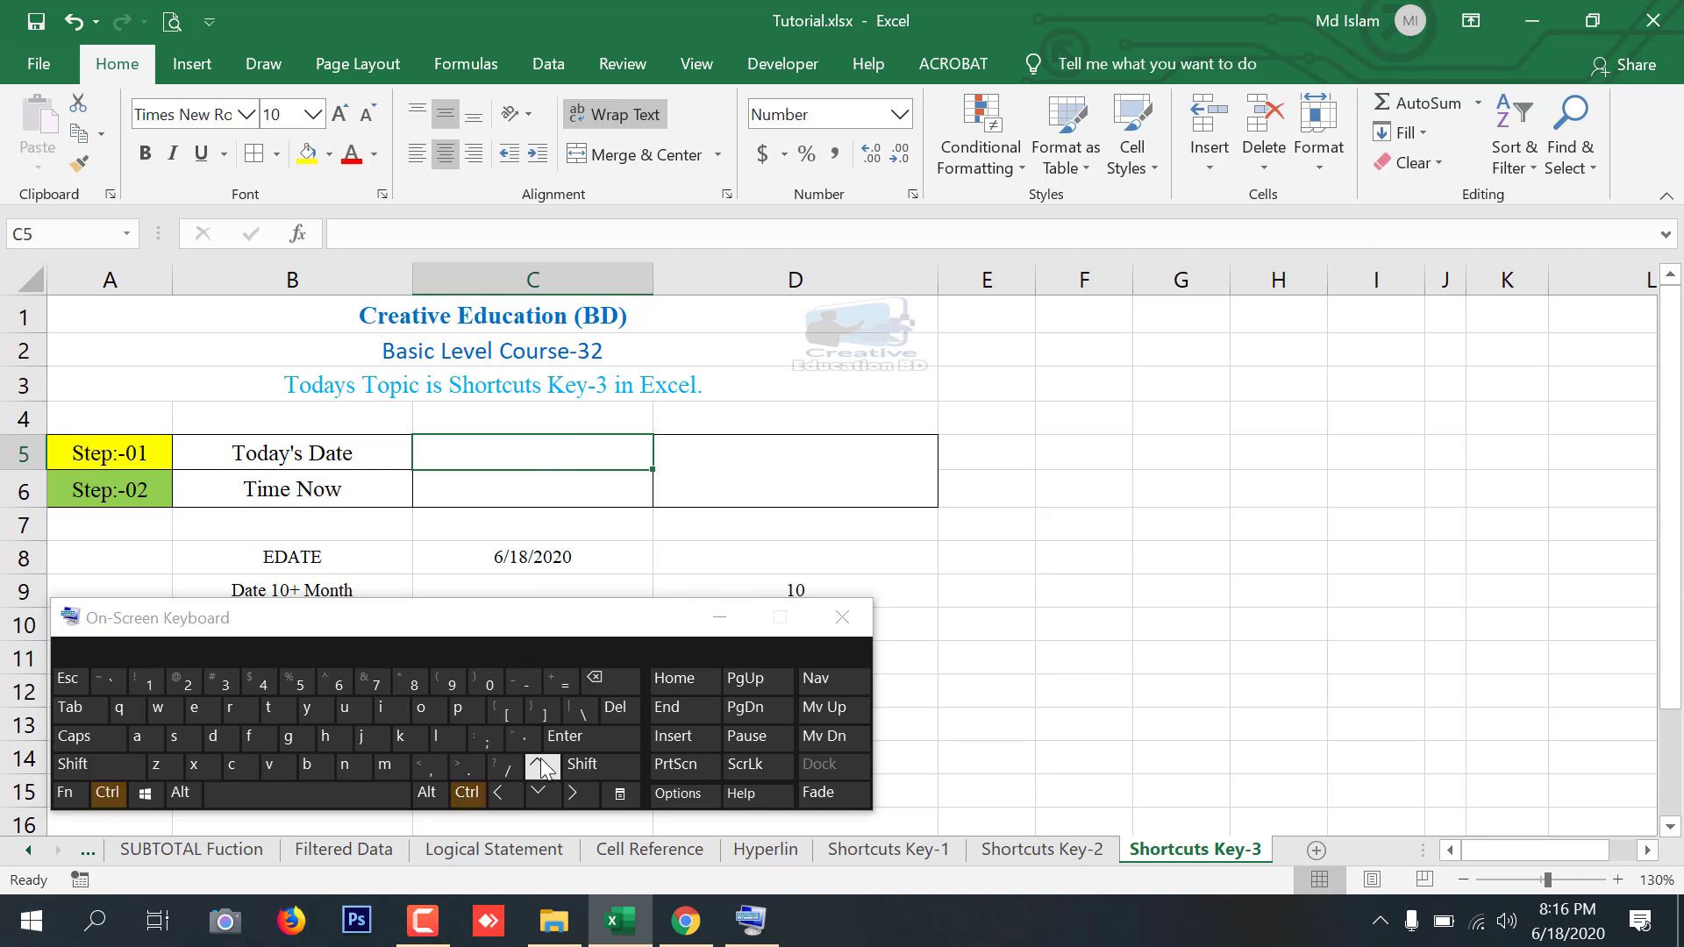
left_click(482, 740)
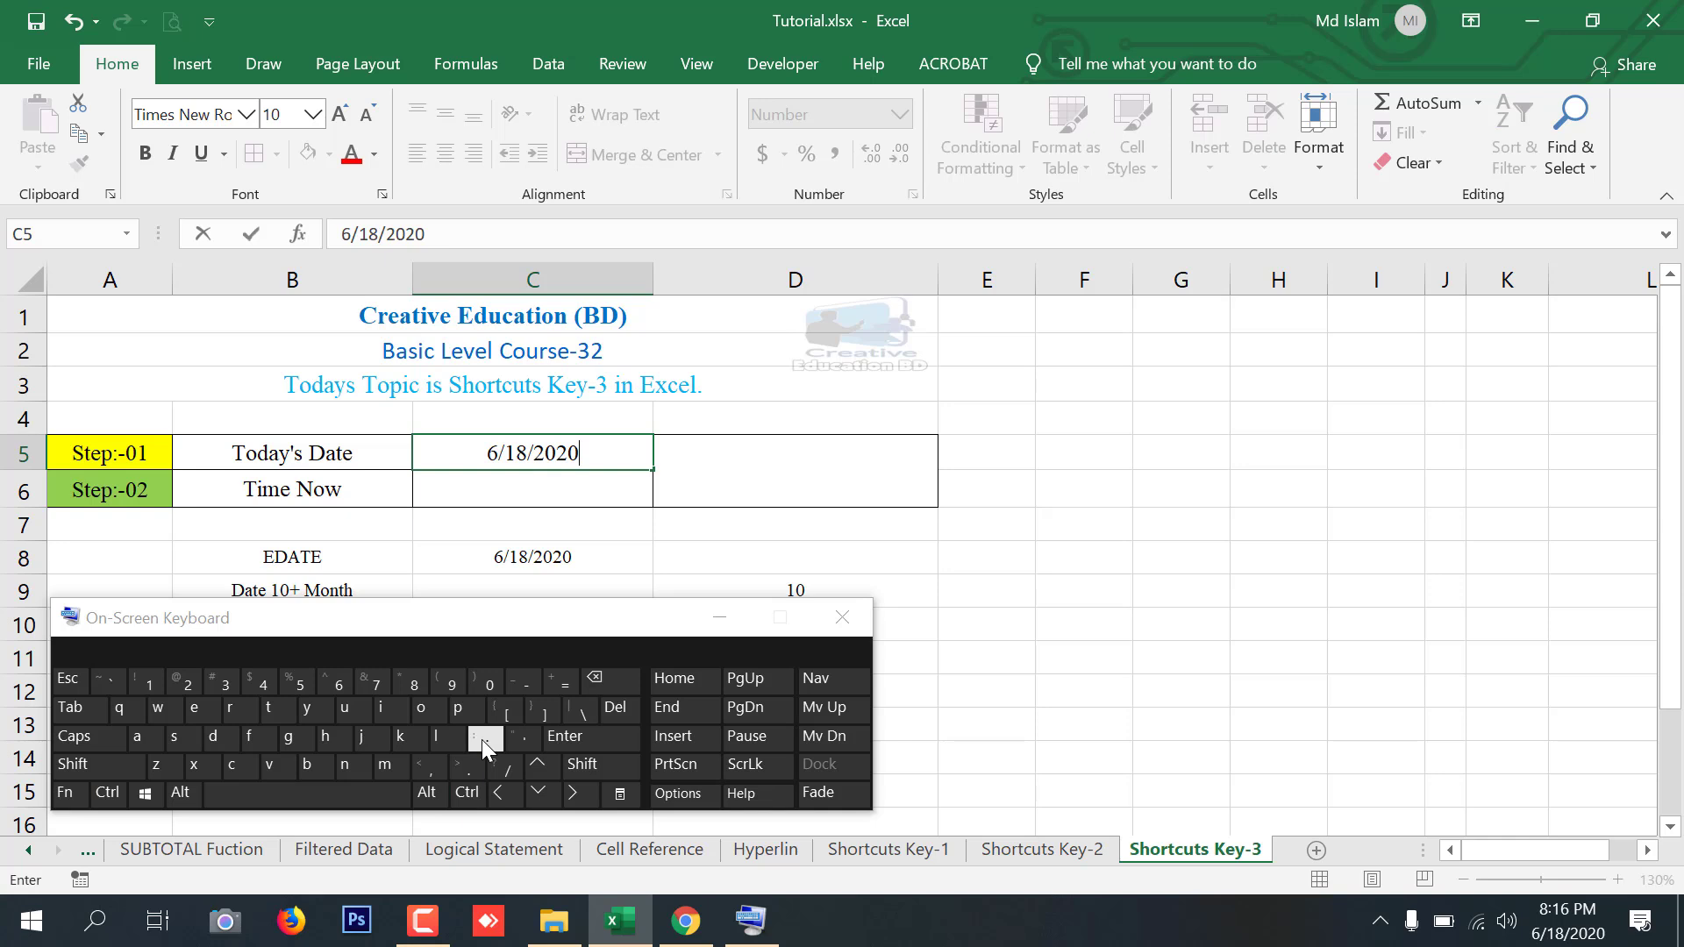
key("Return")
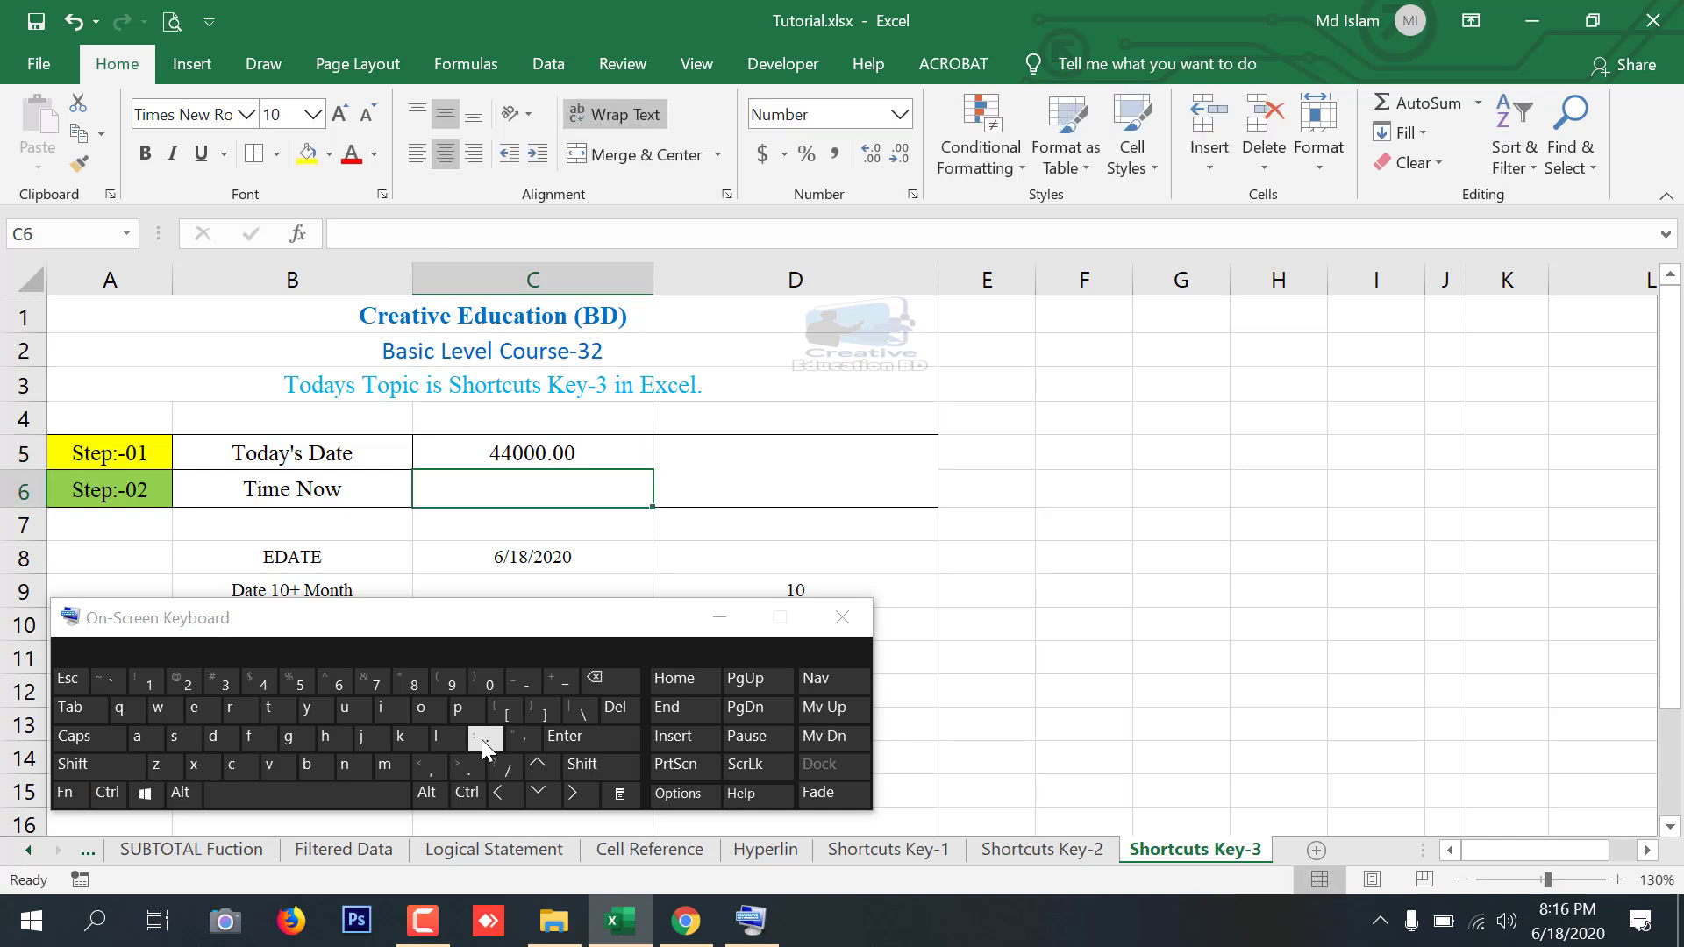
Format C5 as a Date in the 2012-03-14 style, then switch it back to the Number format
left_click(580, 450)
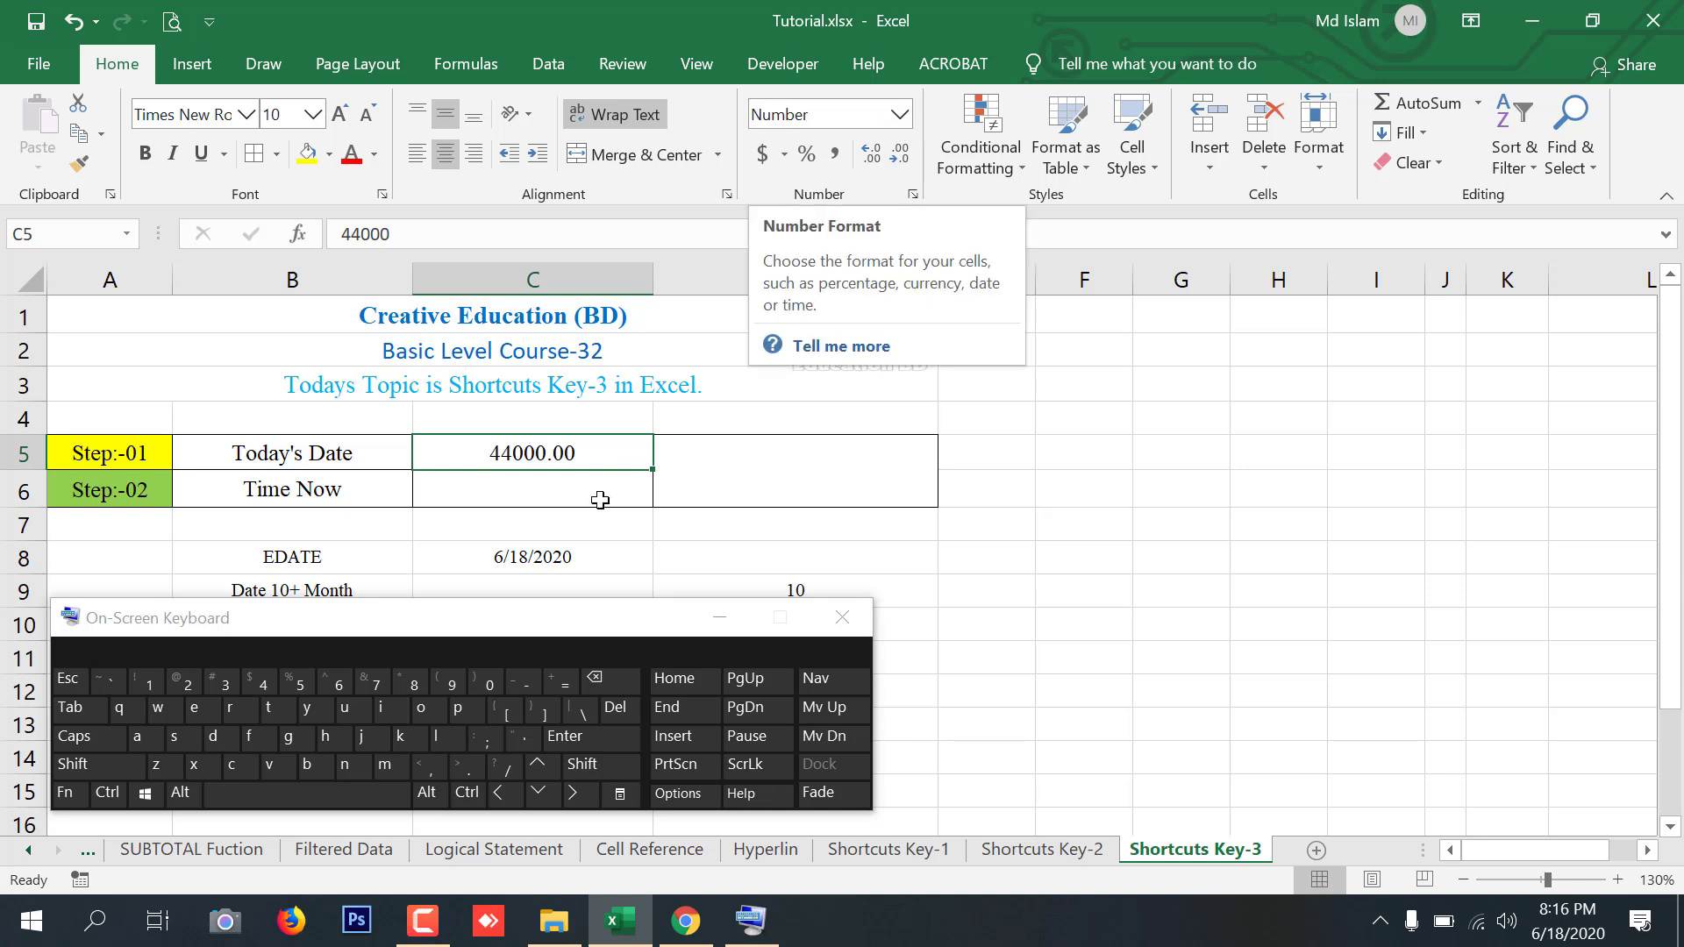
right_click(518, 448)
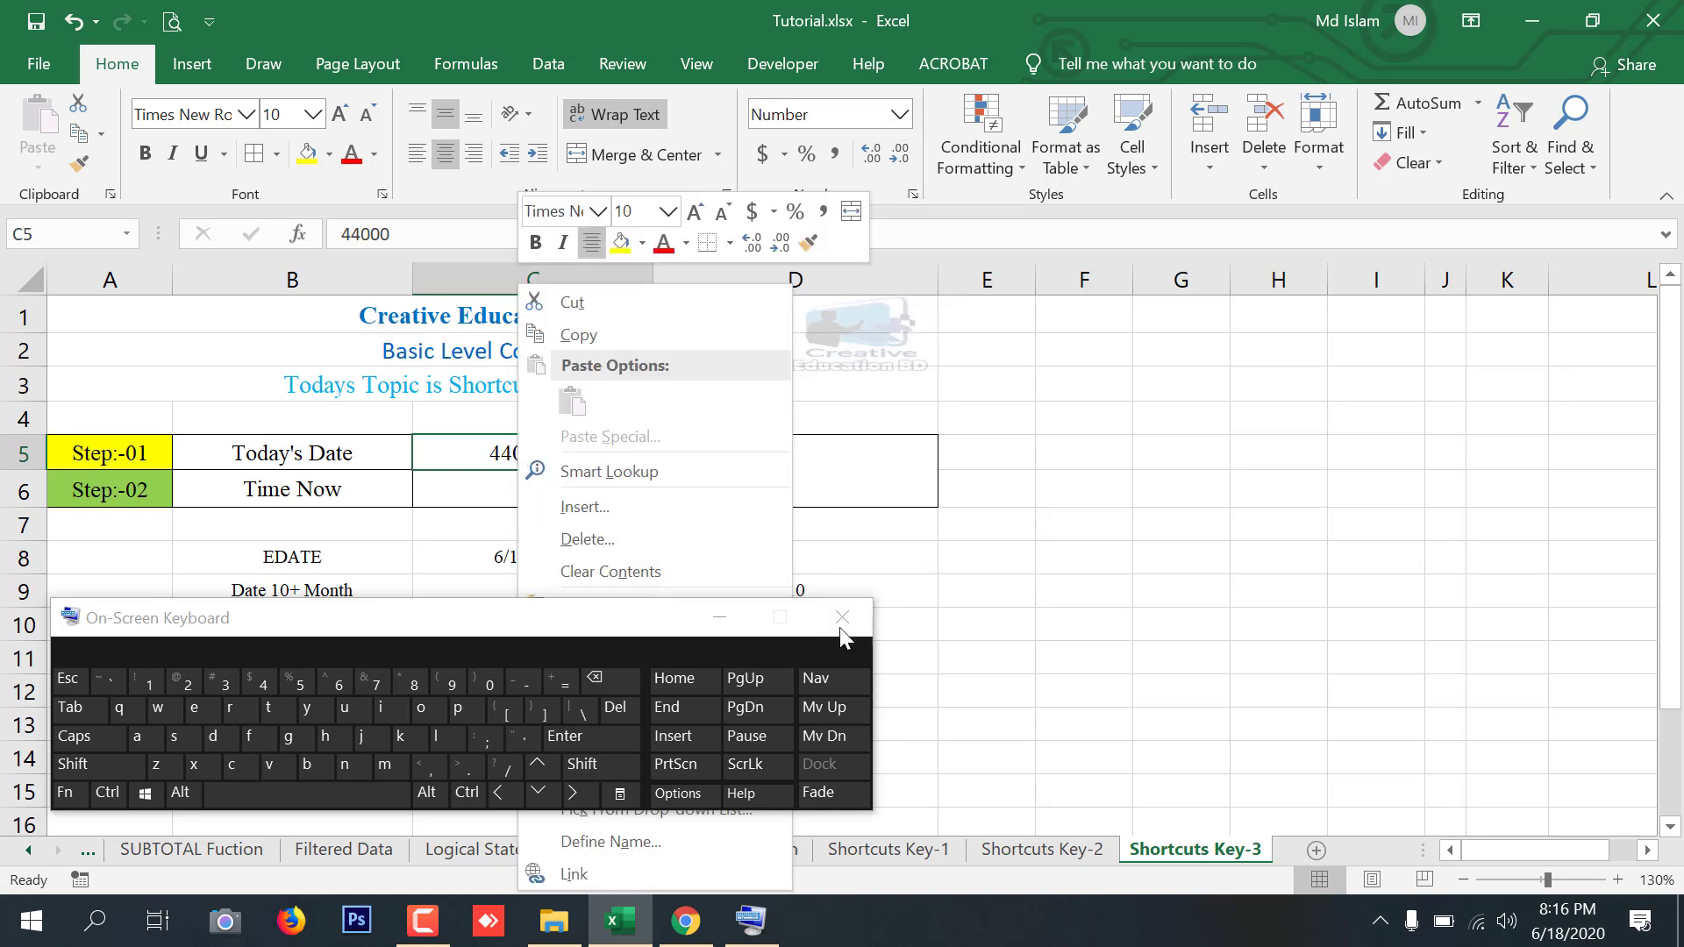
left_click(729, 617)
right_click(550, 448)
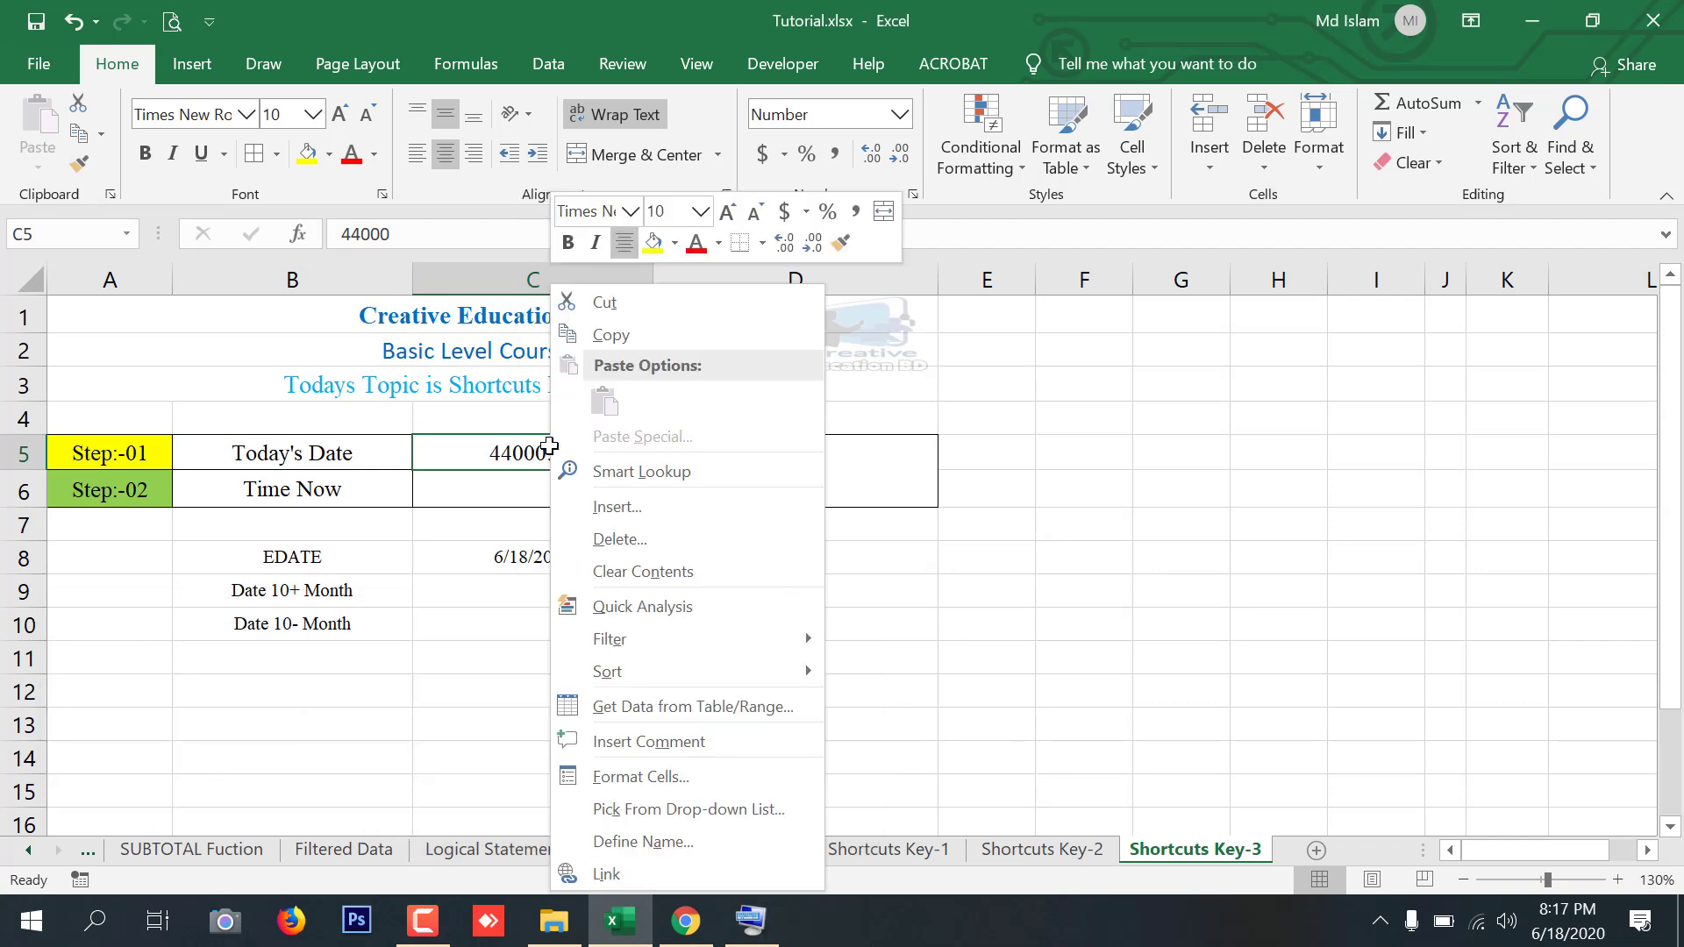
left_click(647, 779)
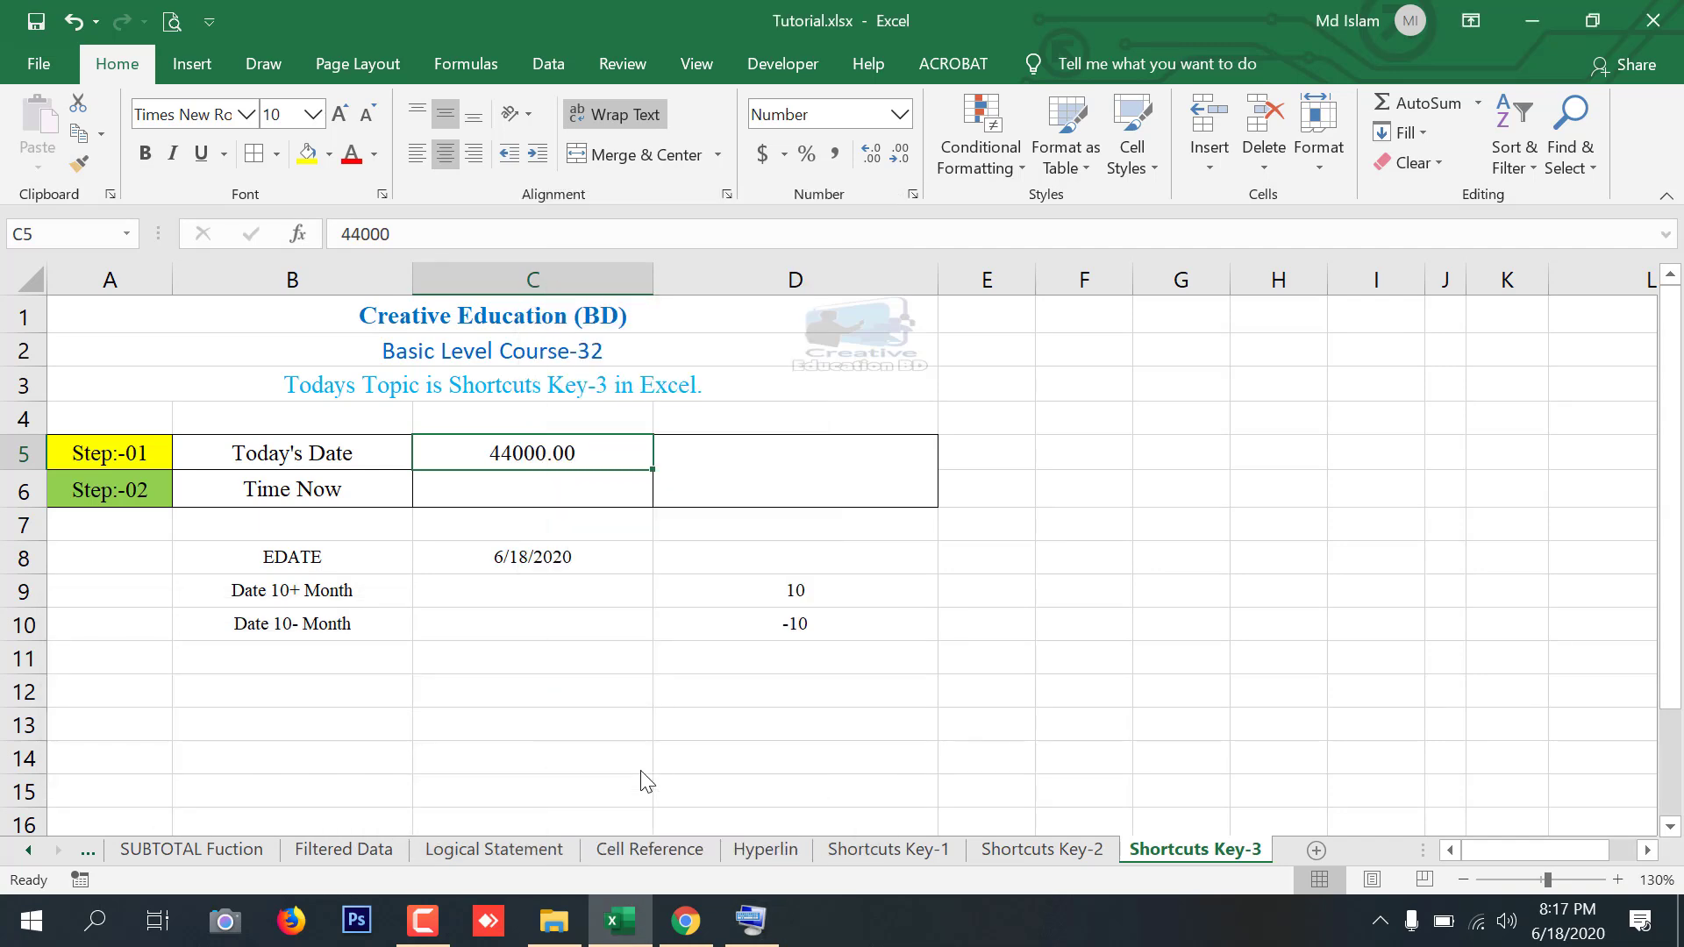
left_click(342, 411)
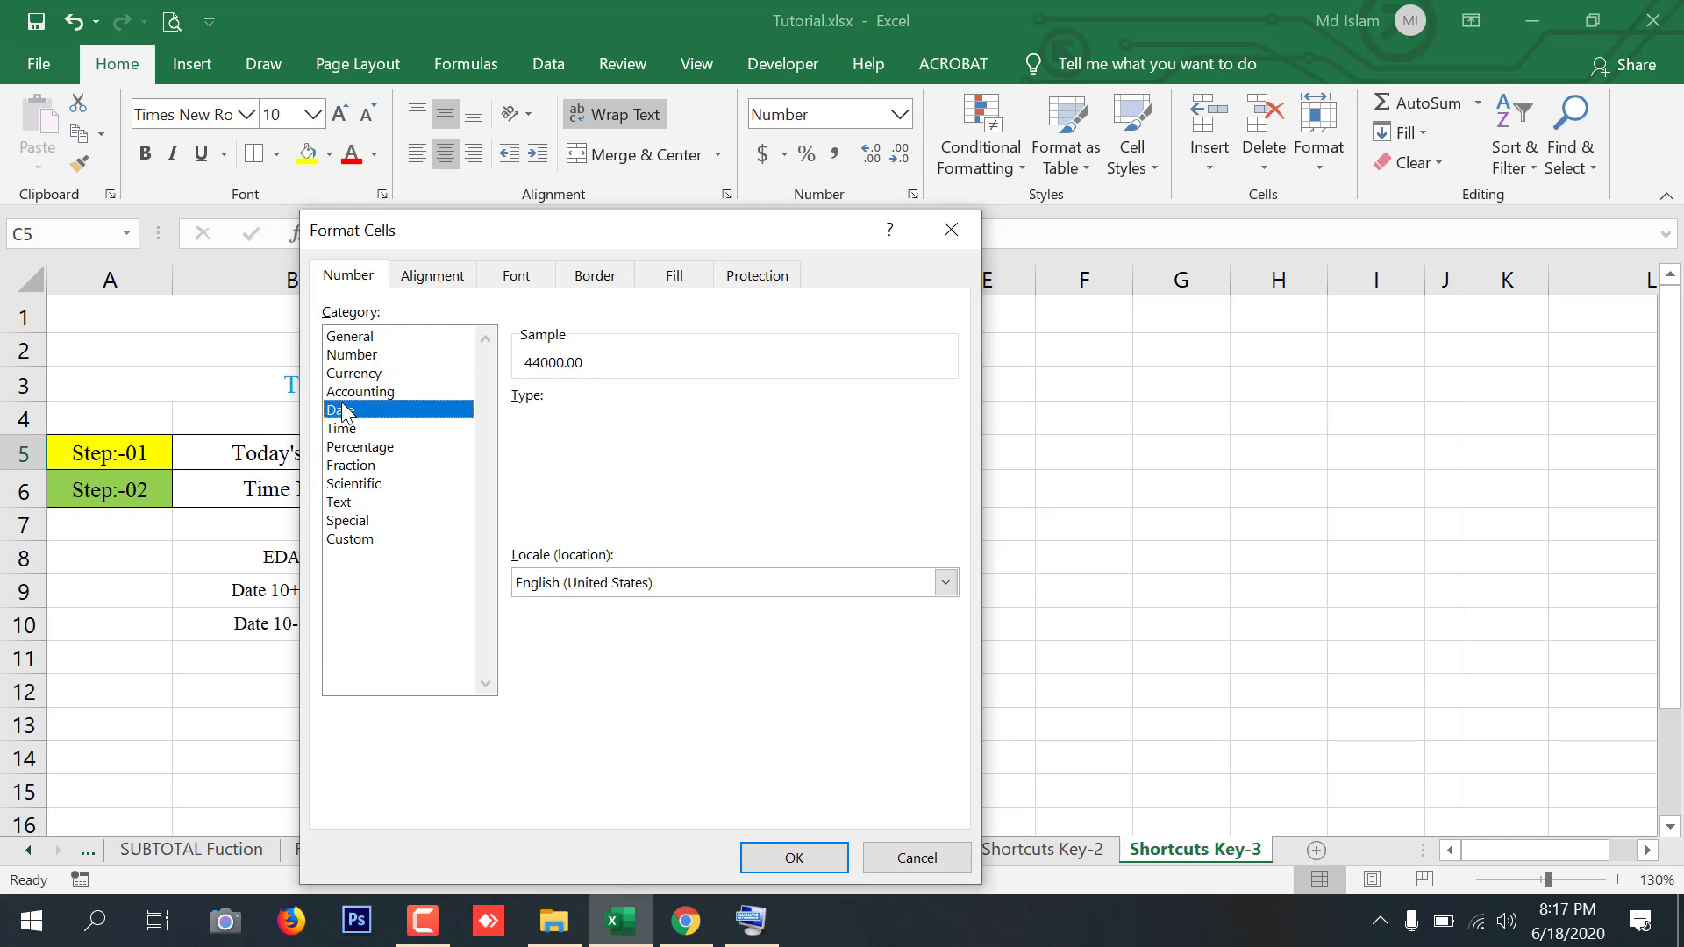
left_click(563, 456)
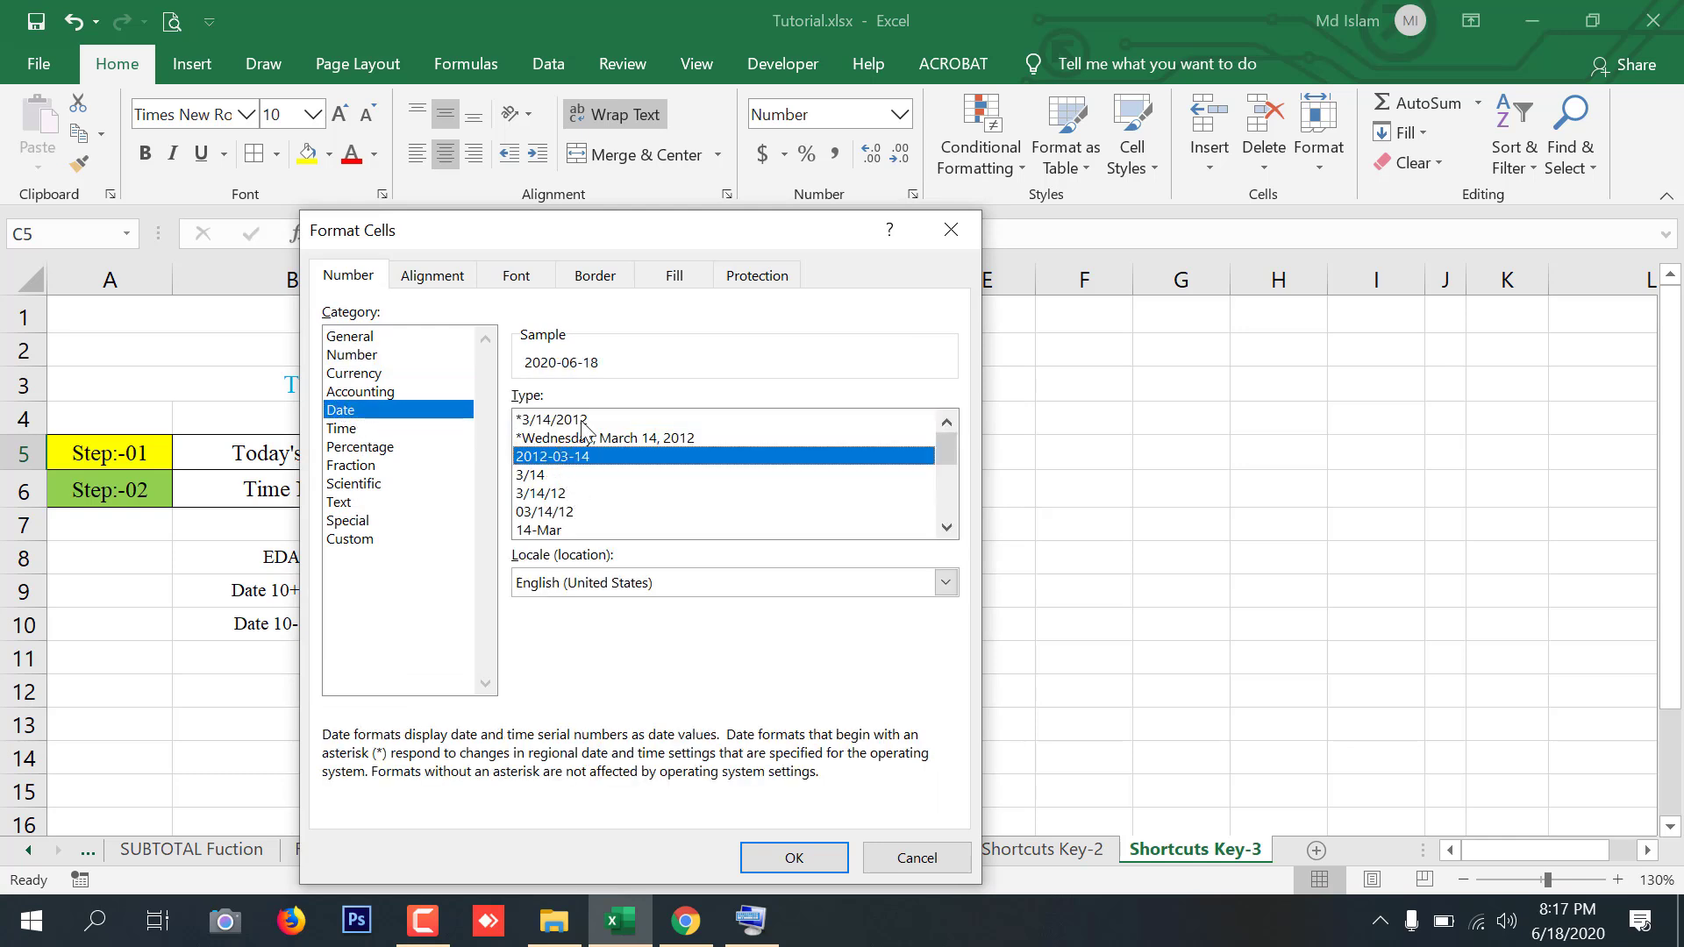
left_click(820, 864)
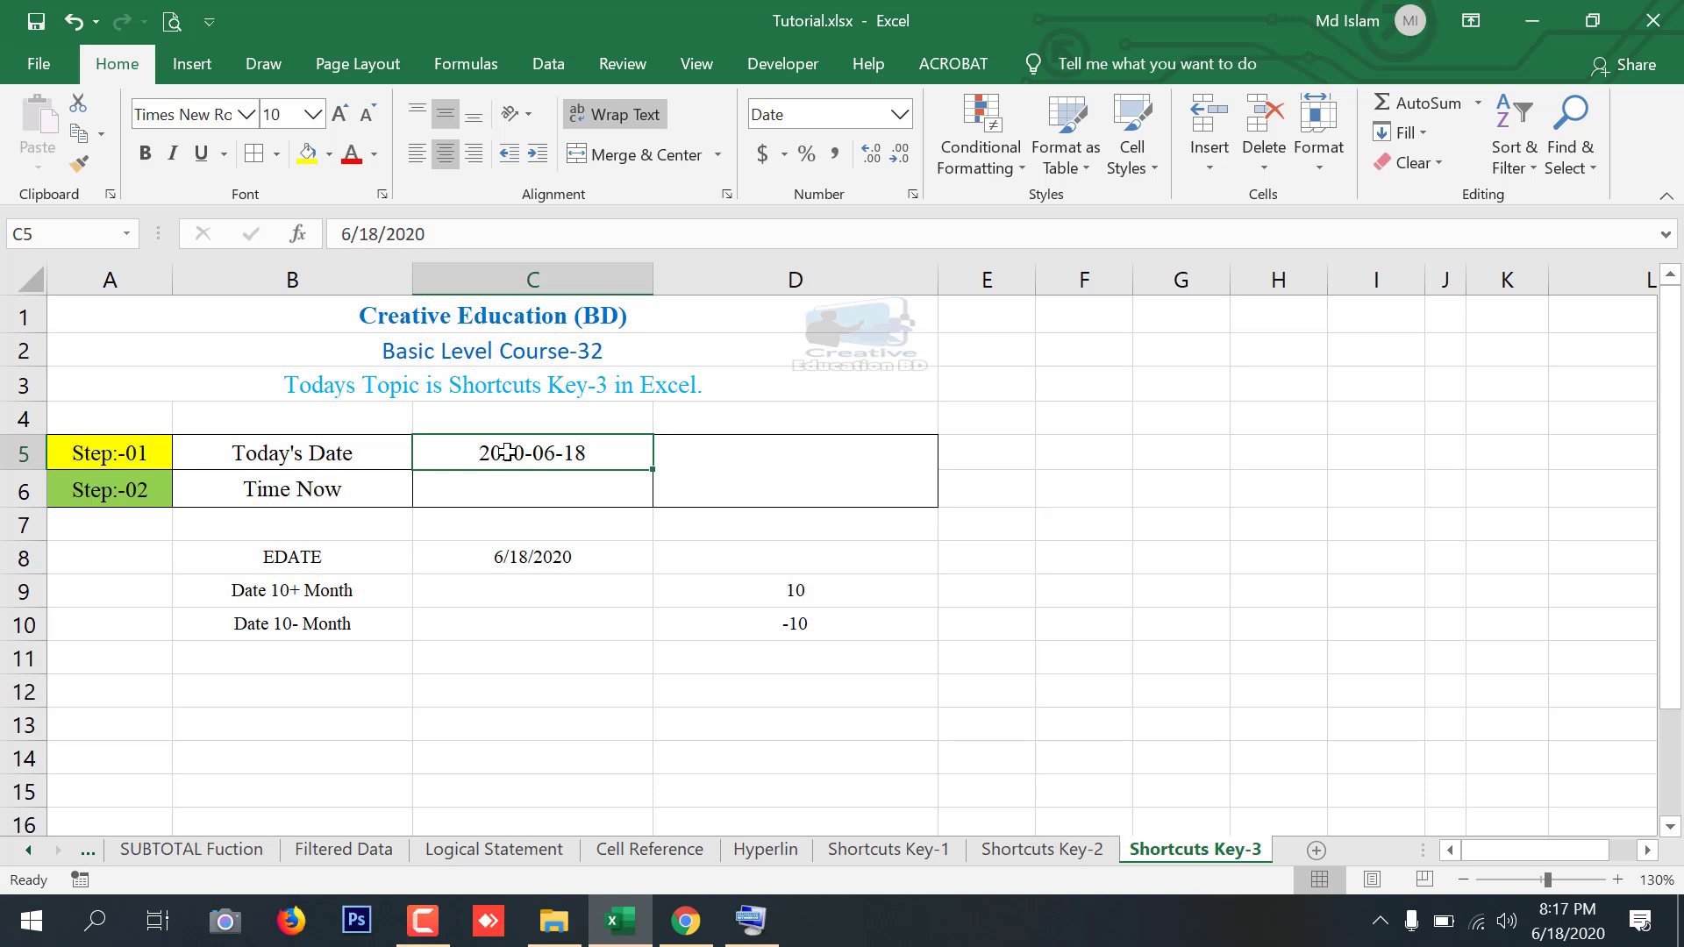
key("ctrl+shift+1")
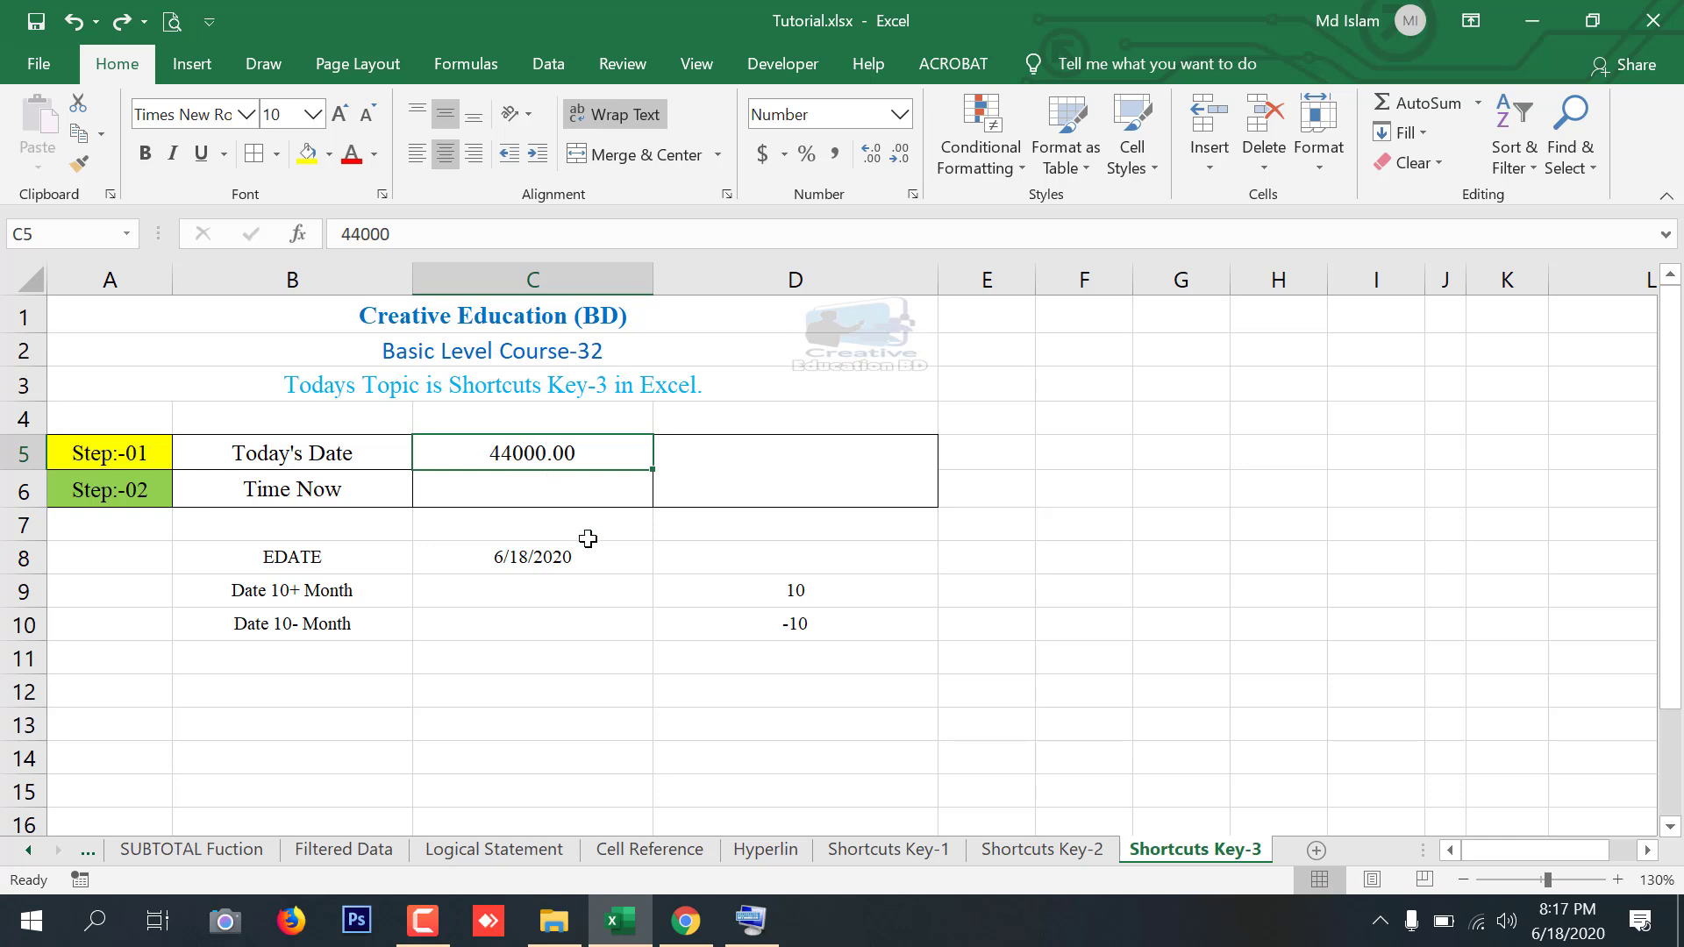
Apply the d-mmm-yy date format to C5 using the On-Screen Keyboard
left_click(747, 923)
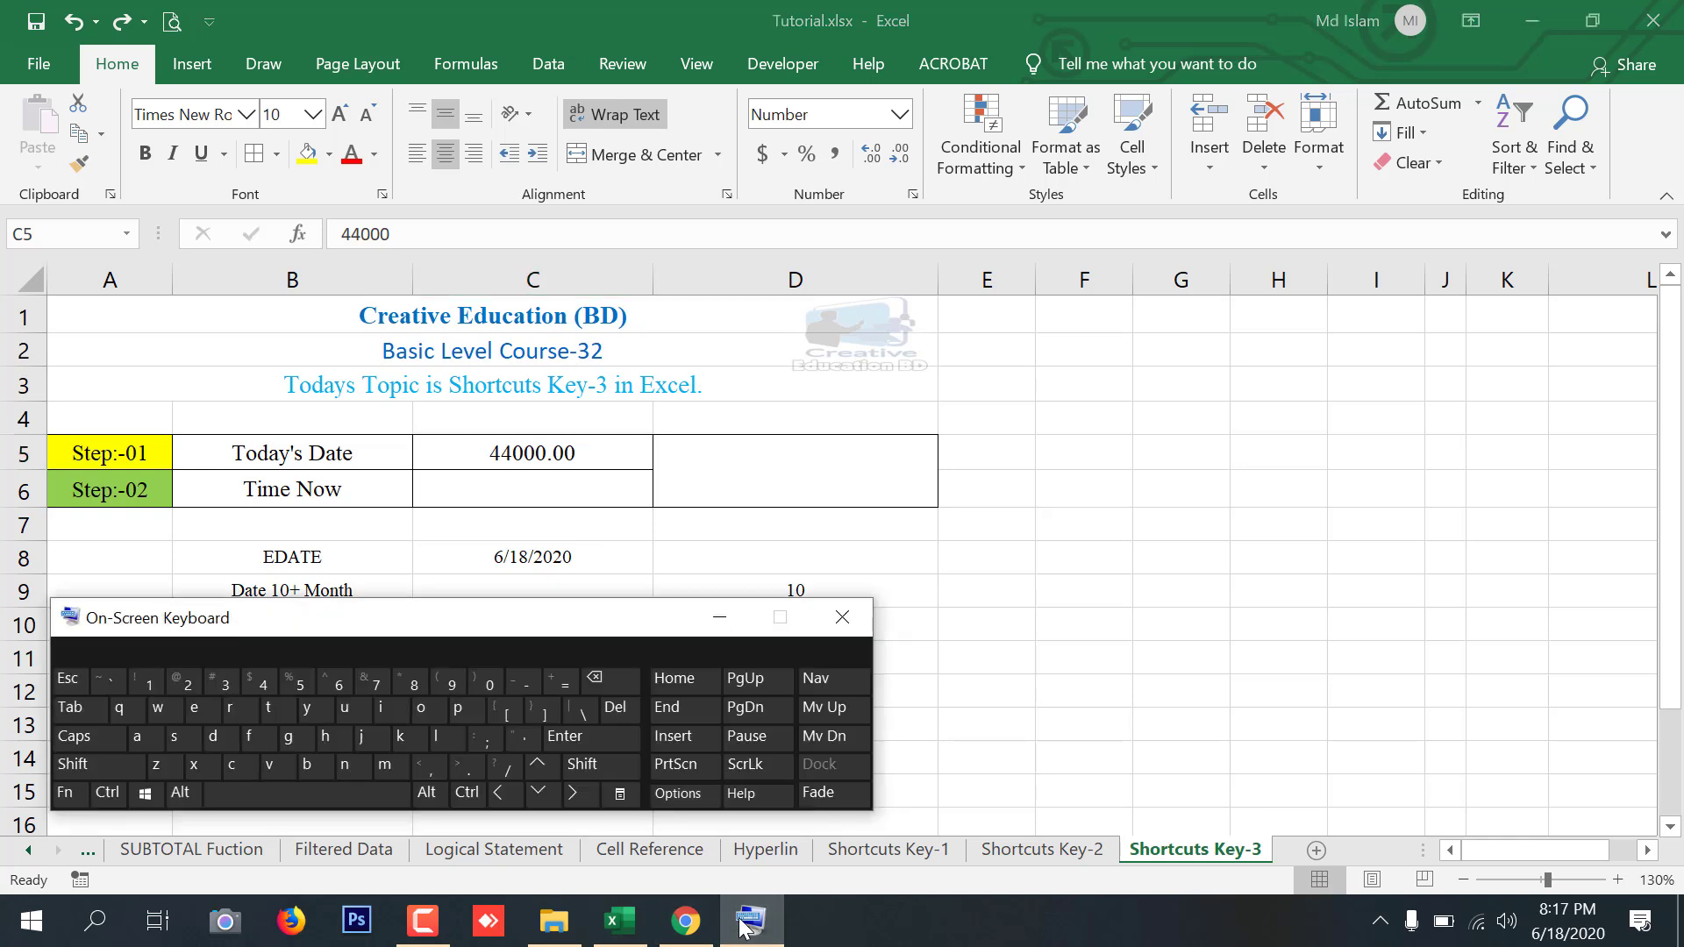
key("ctrl+shift")
key("ctrl+shift+2")
key("ctrl+shift+3")
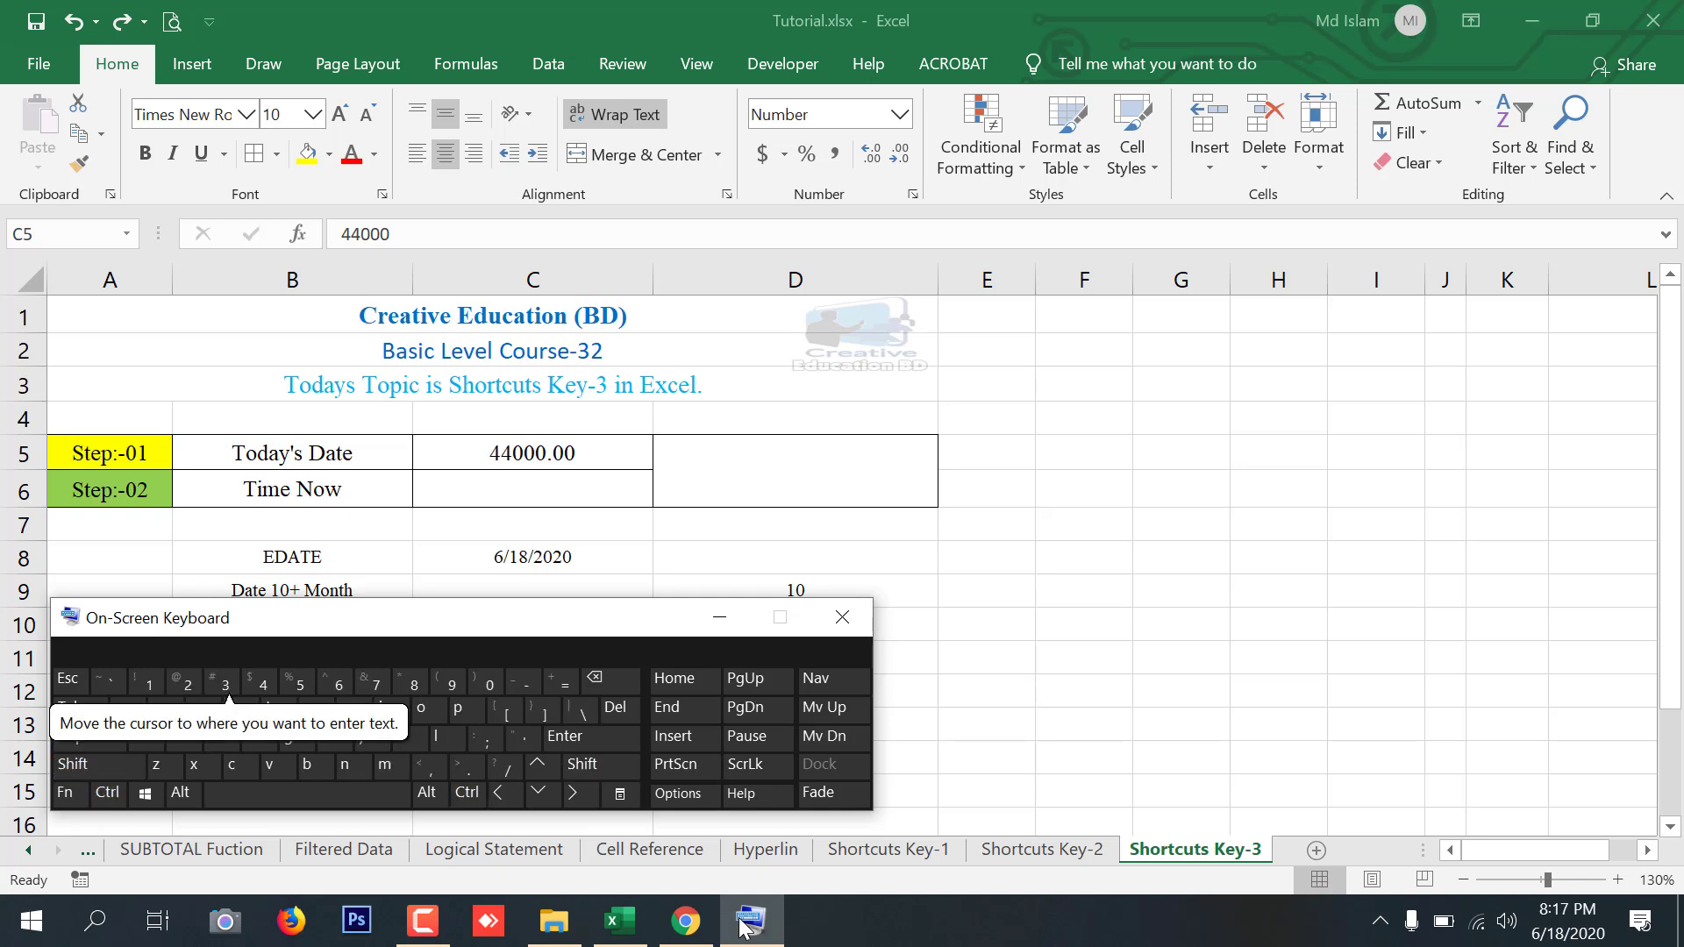
left_click(537, 453)
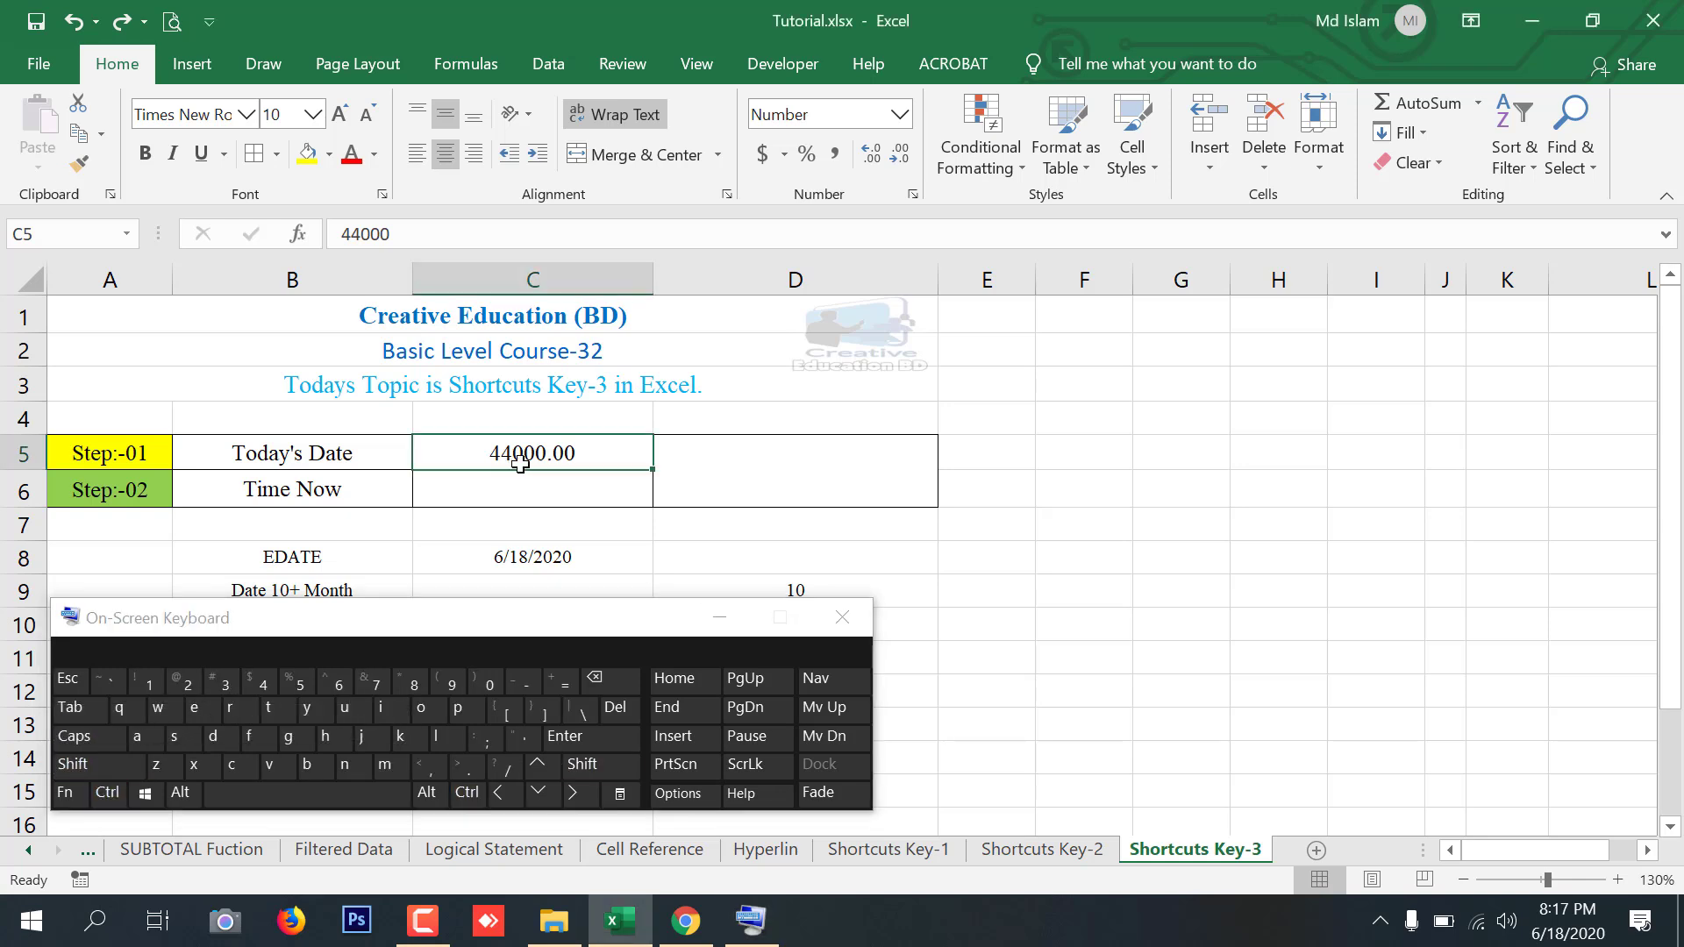
left_click(107, 789)
left_click(109, 765)
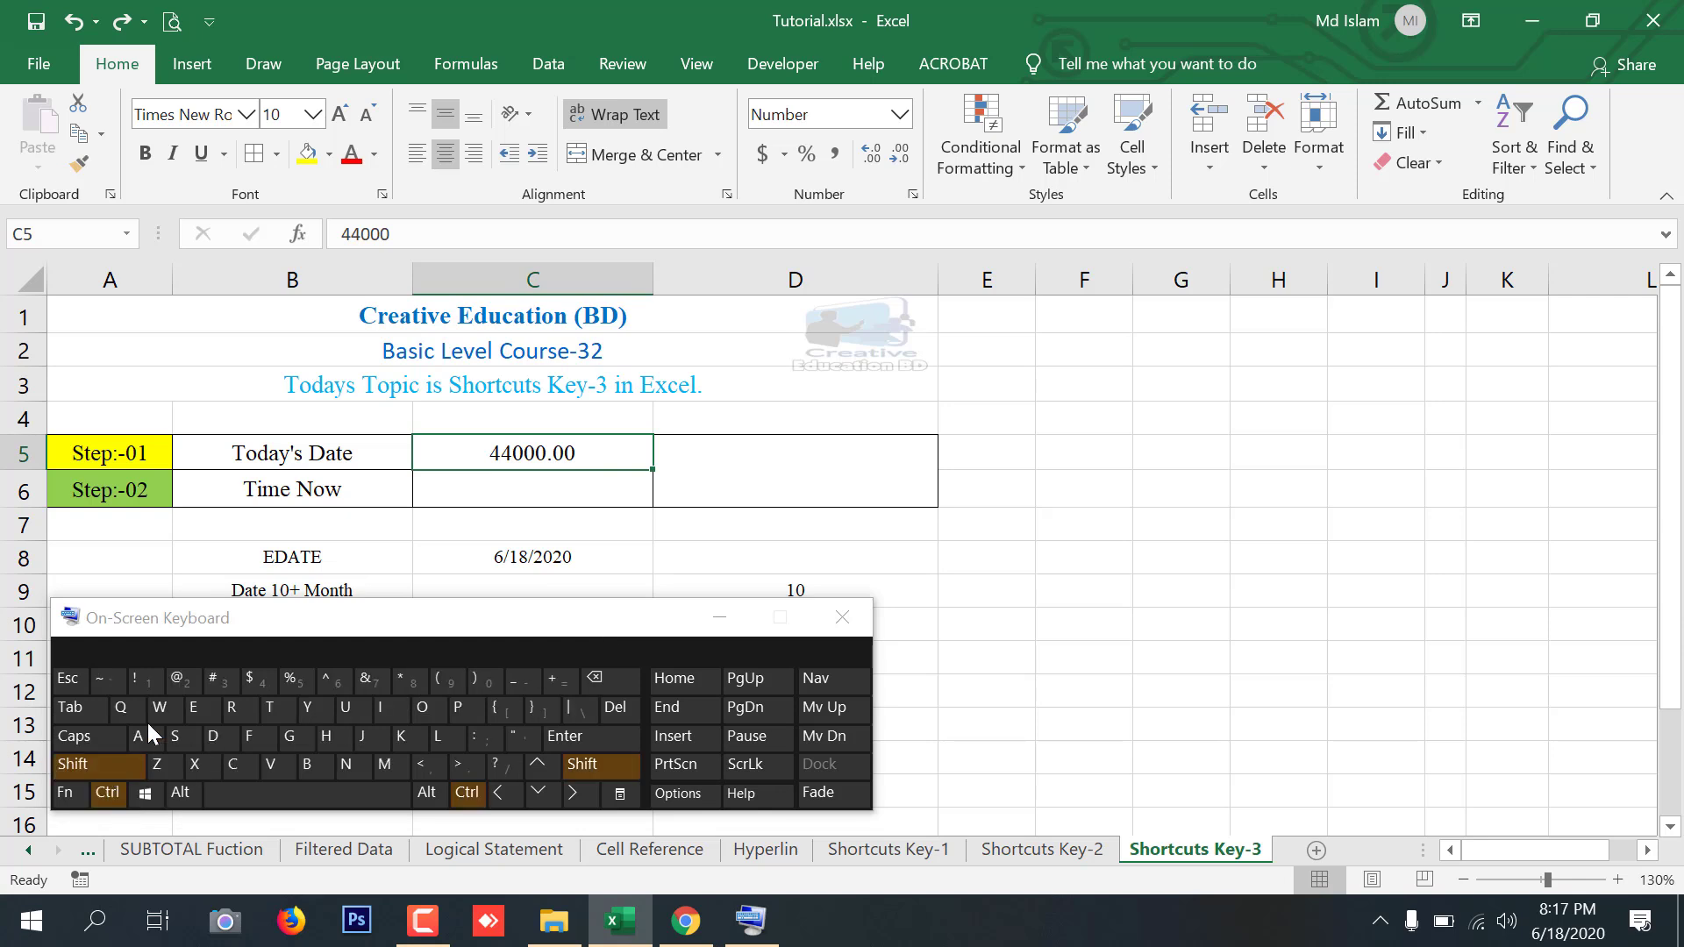
left_click(225, 679)
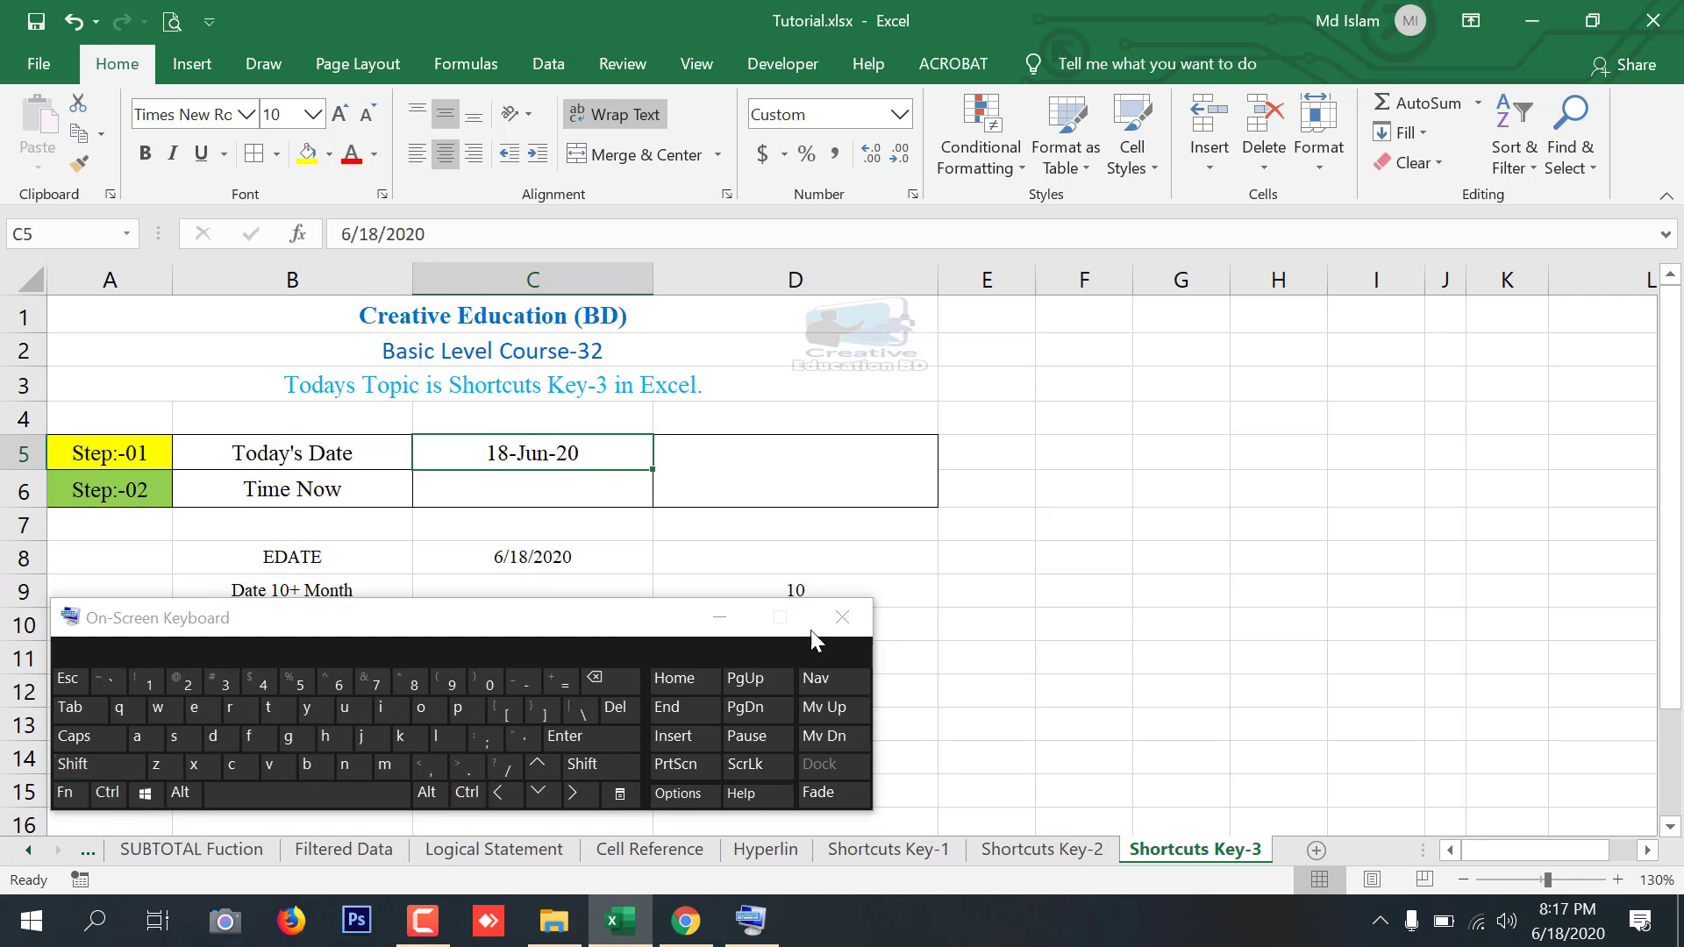
Hide the On-Screen Keyboard and undo the date format change on C5
left_click(720, 617)
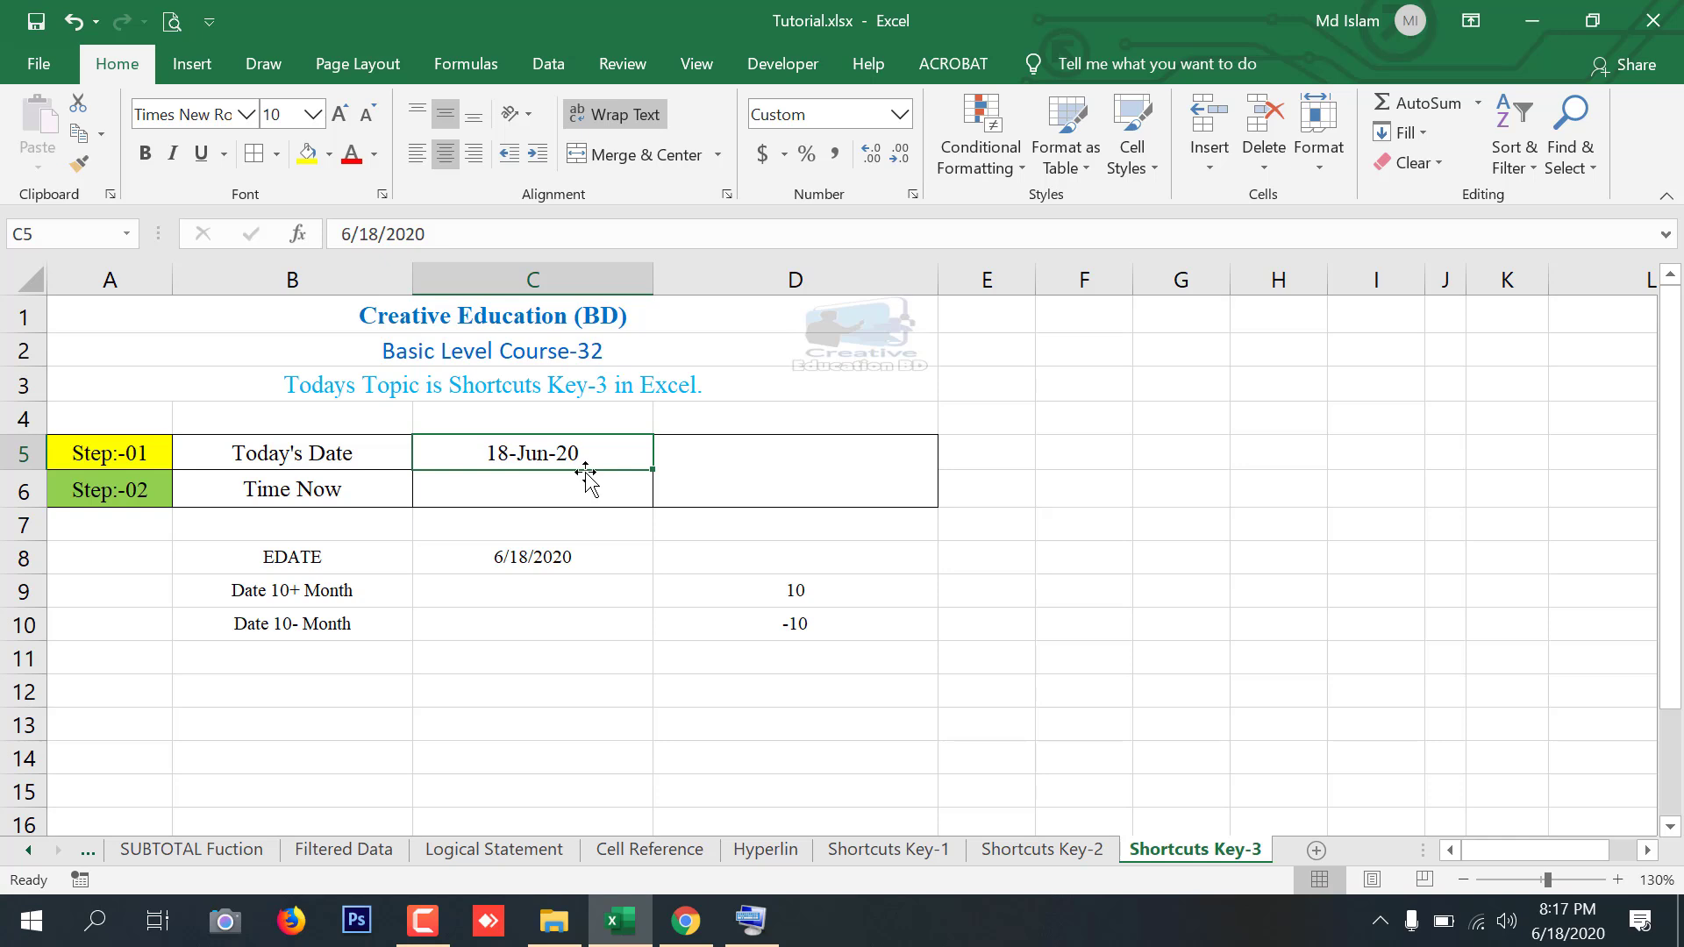
key("ctrl+z")
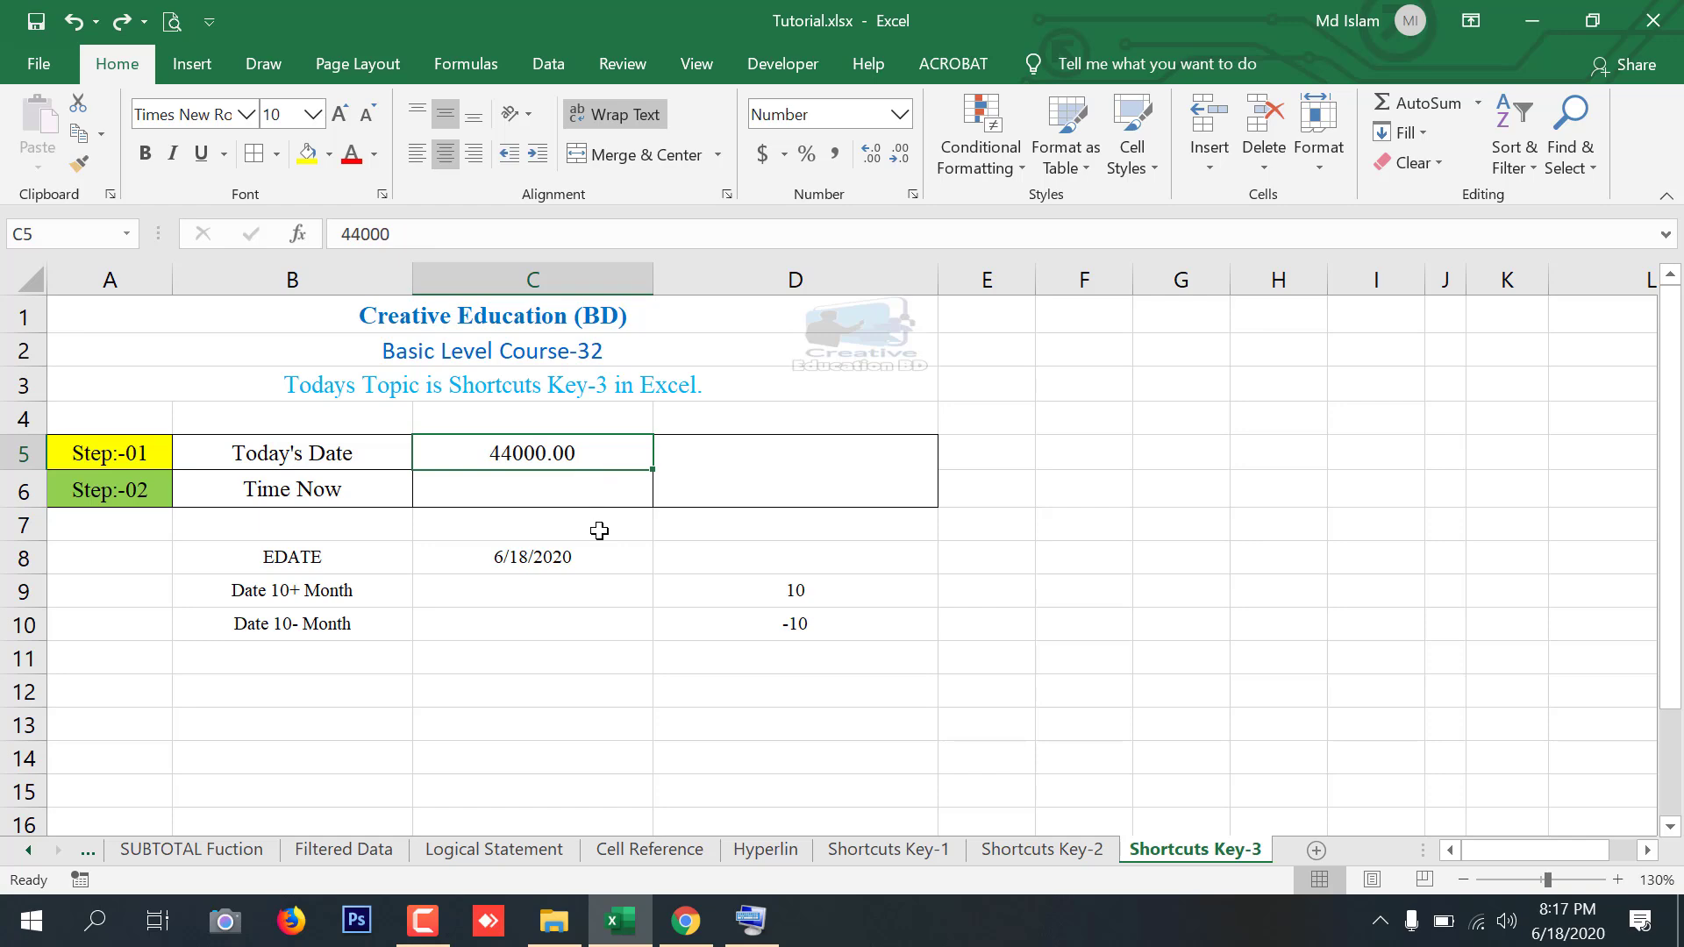
right_click(566, 458)
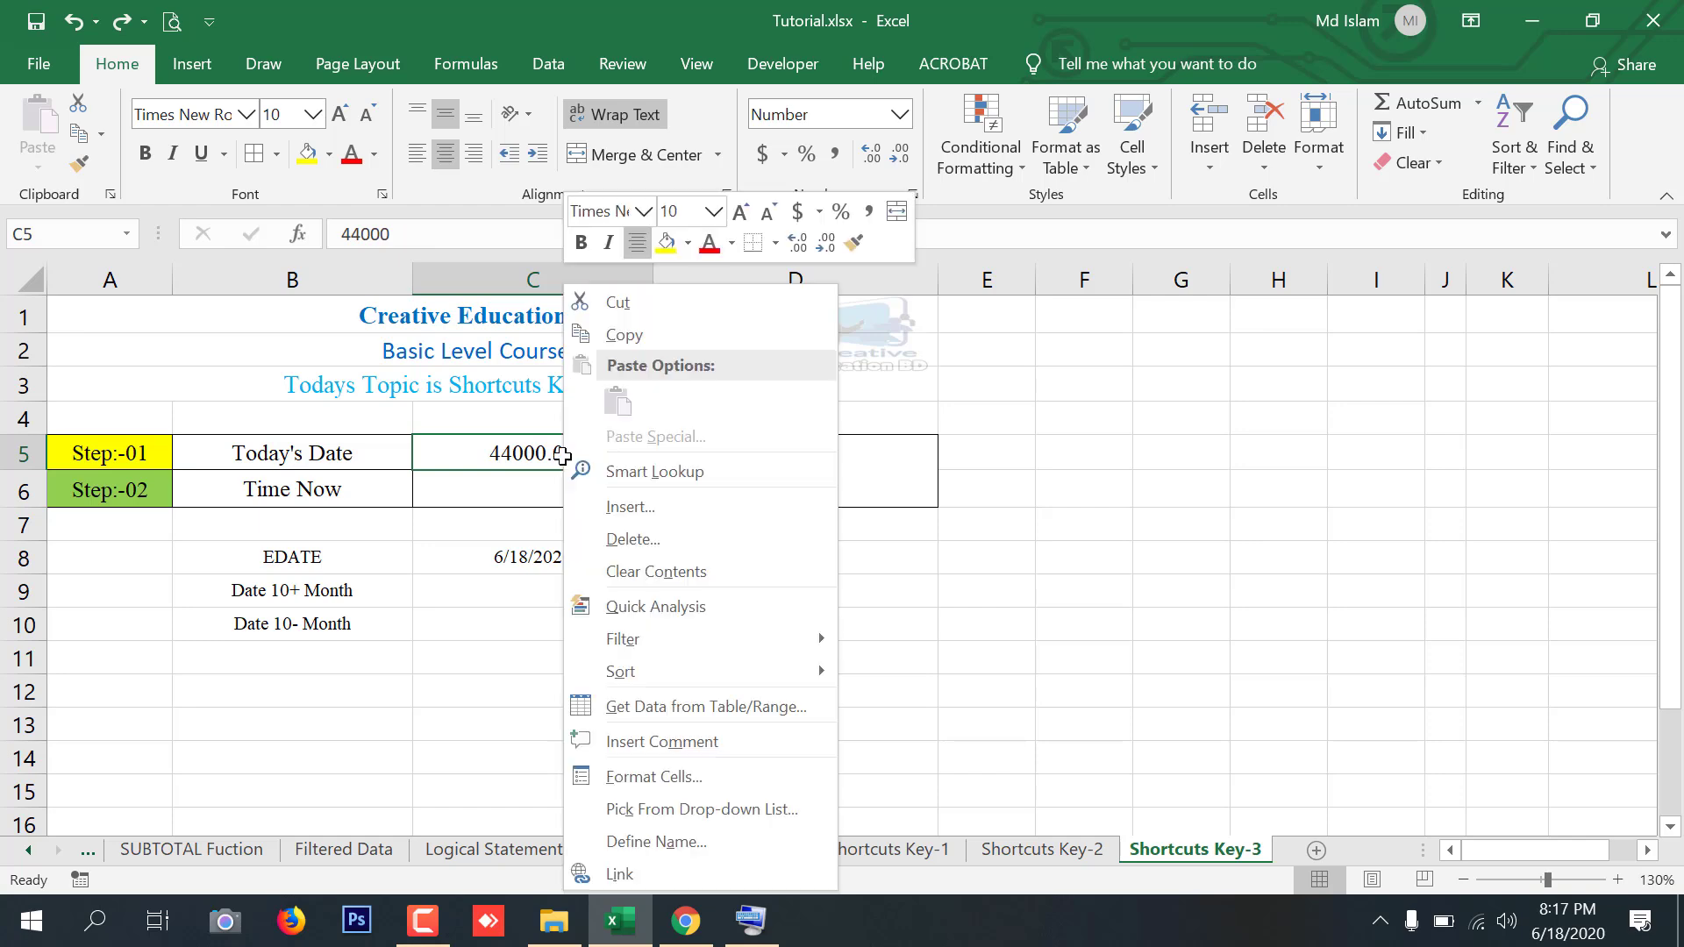
left_click(655, 775)
left_click(943, 858)
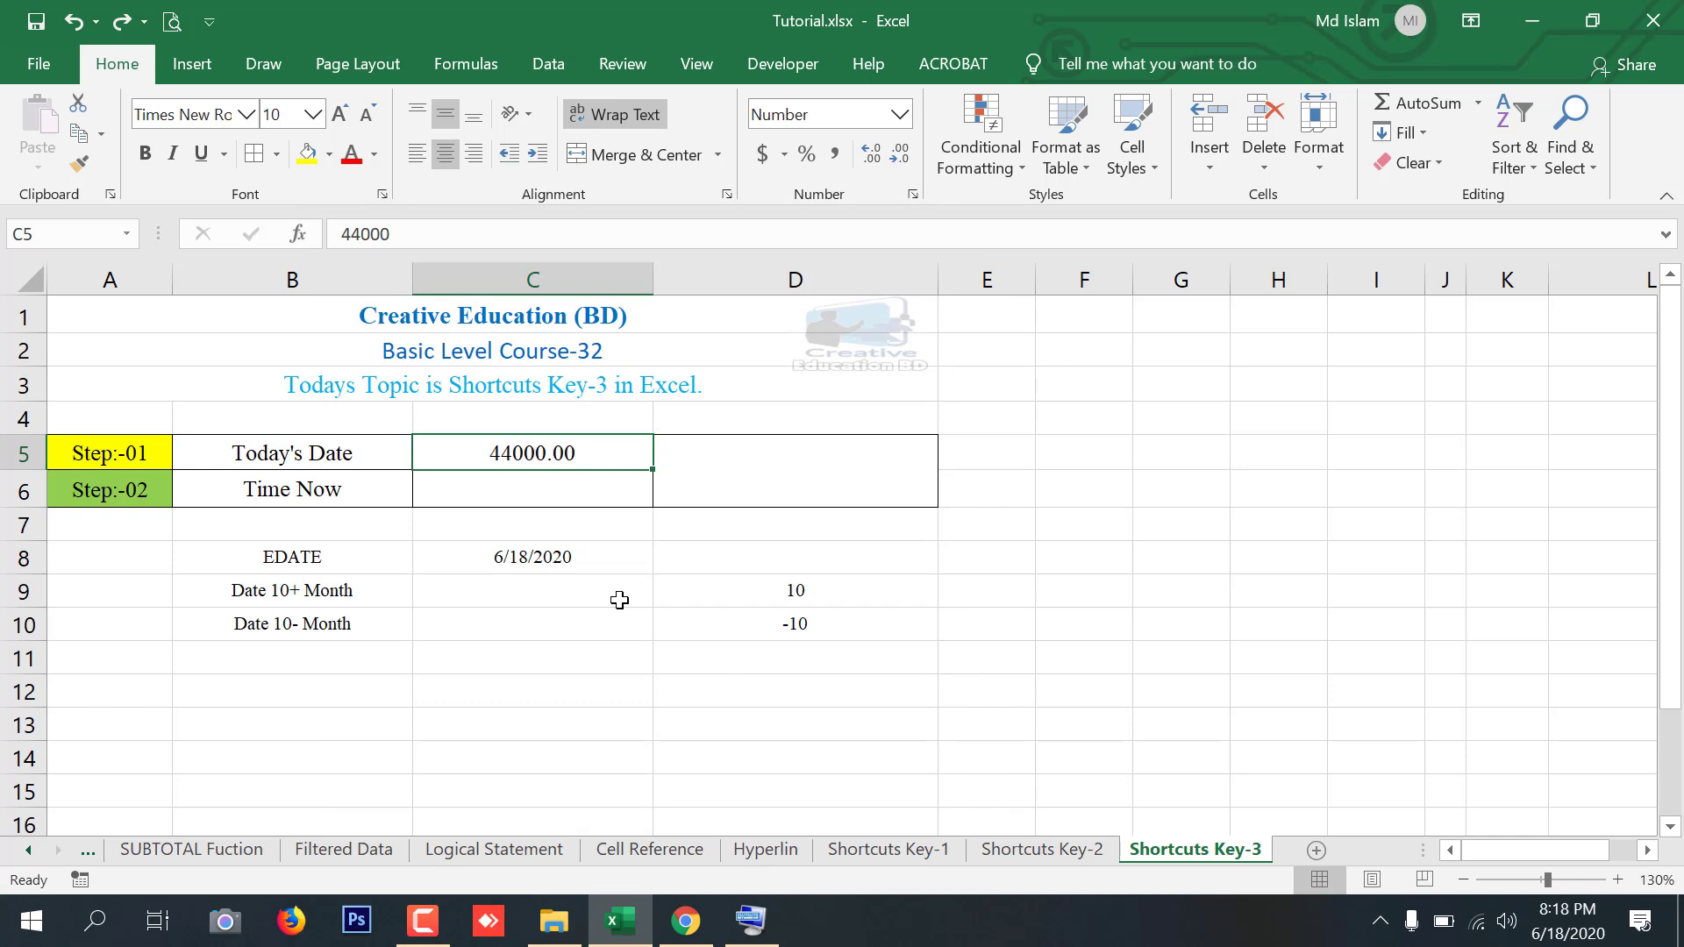
Open the On-Screen Keyboard and use it to open Format Cells, then format C5 as a Date
left_click(751, 920)
left_click(107, 792)
left_click(150, 681)
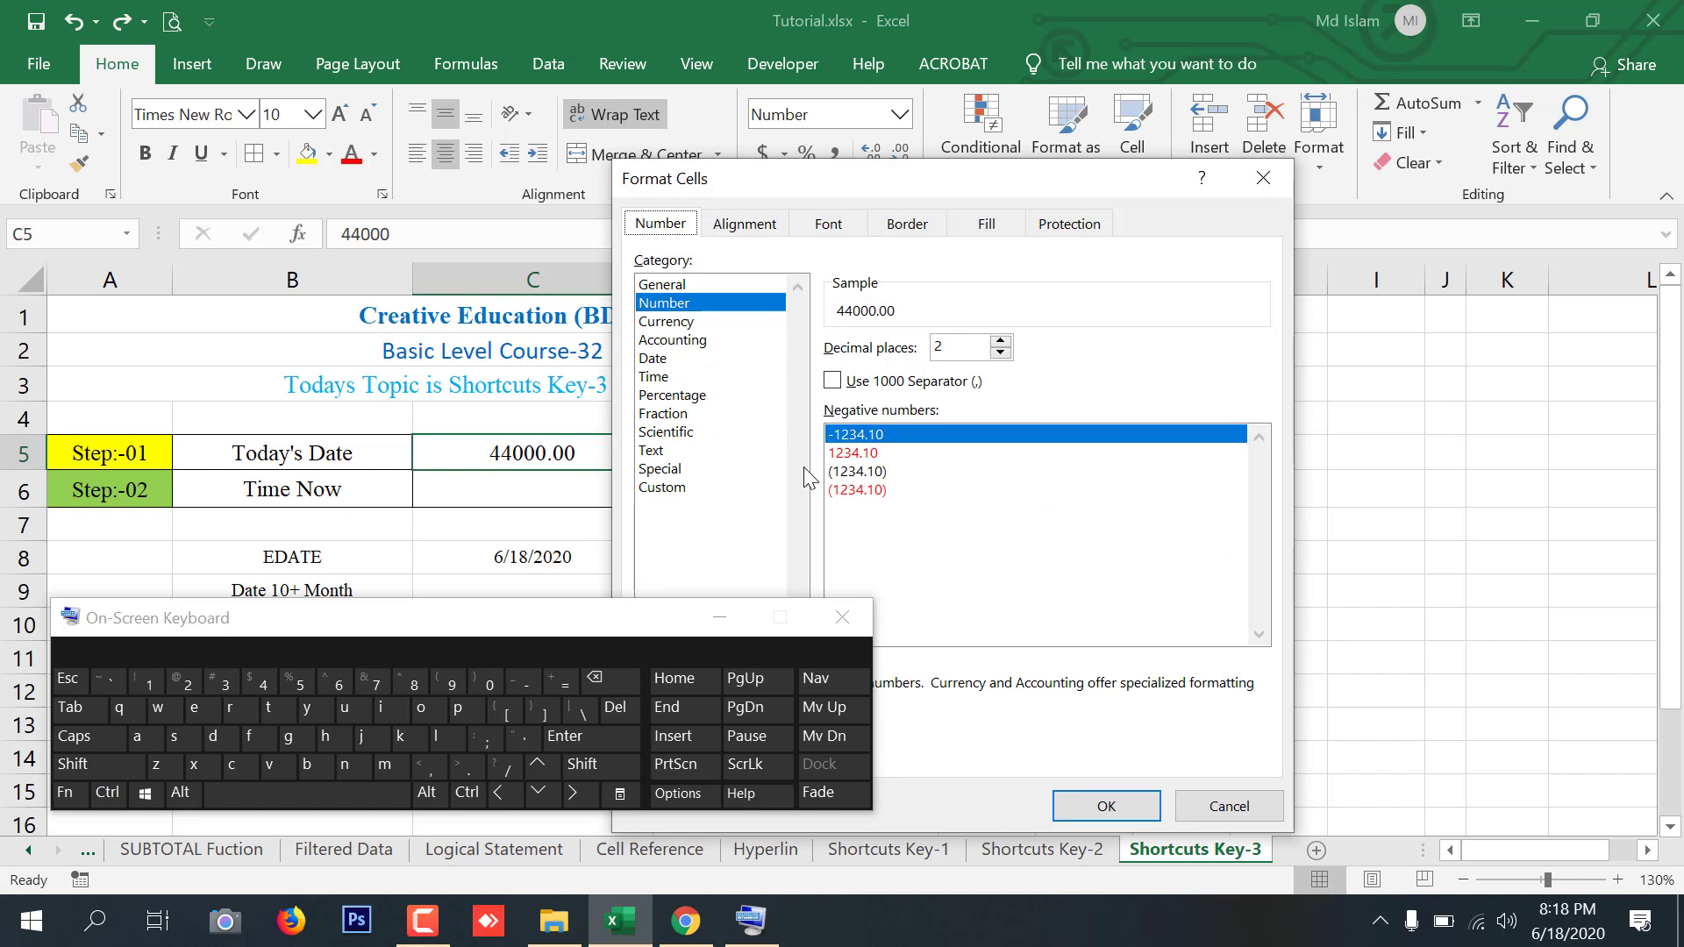
left_click(653, 359)
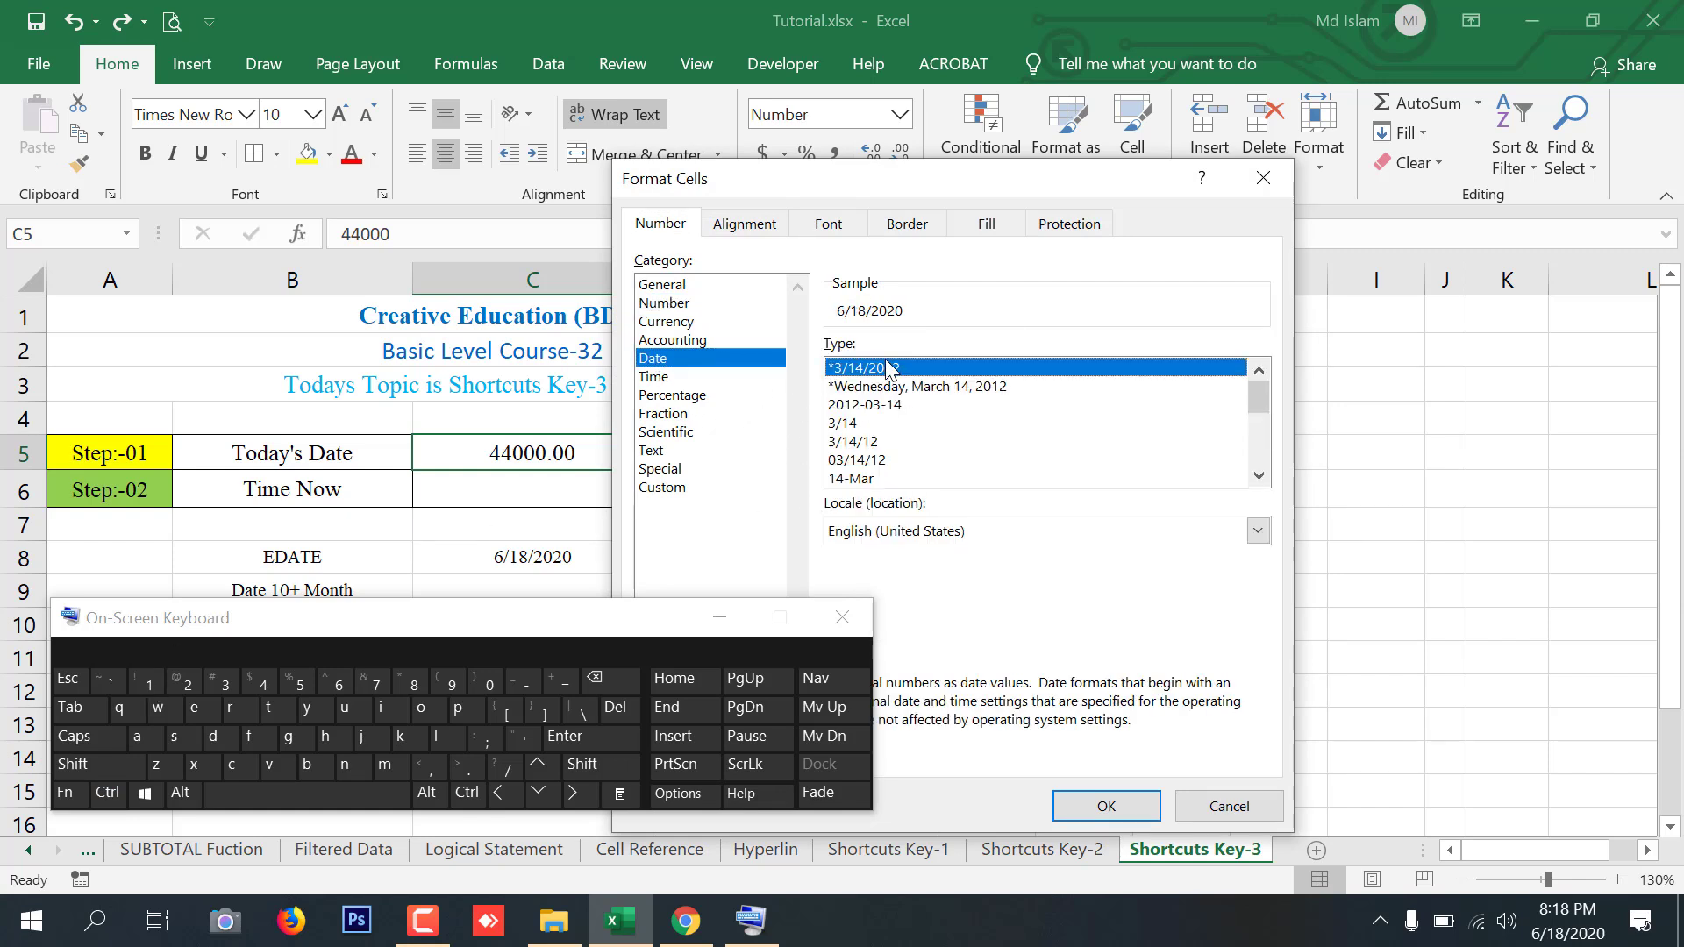
left_click(1103, 807)
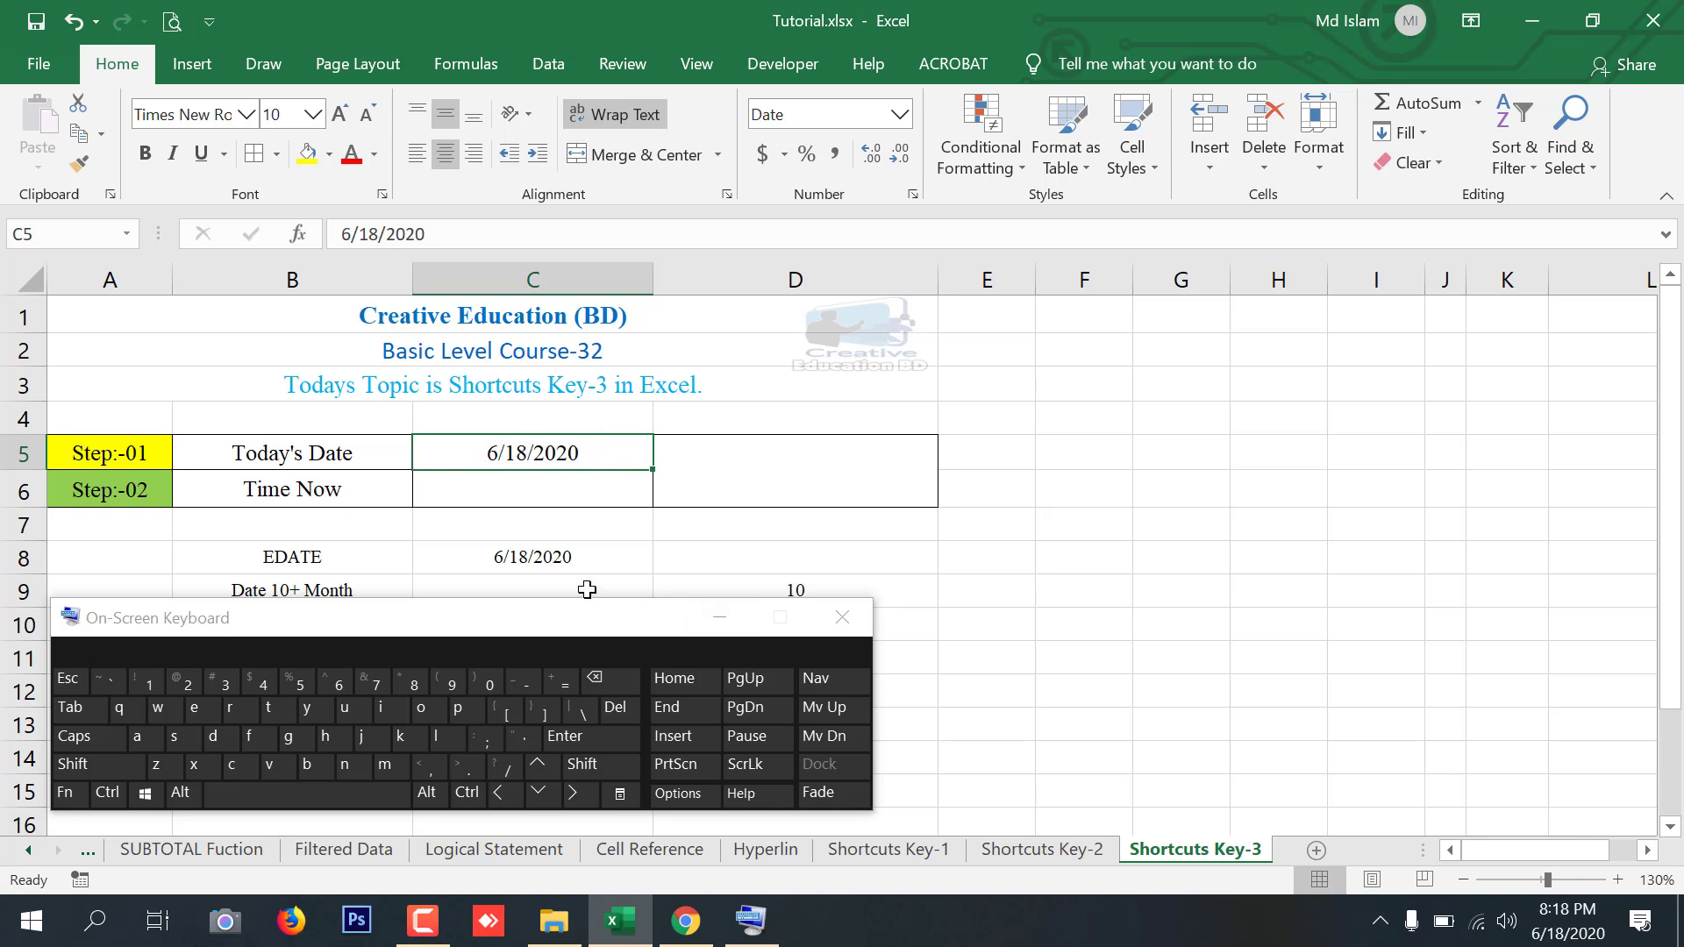
Clear C5 and insert the current date into it again using the On-Screen Keyboard shortcut
key("Delete")
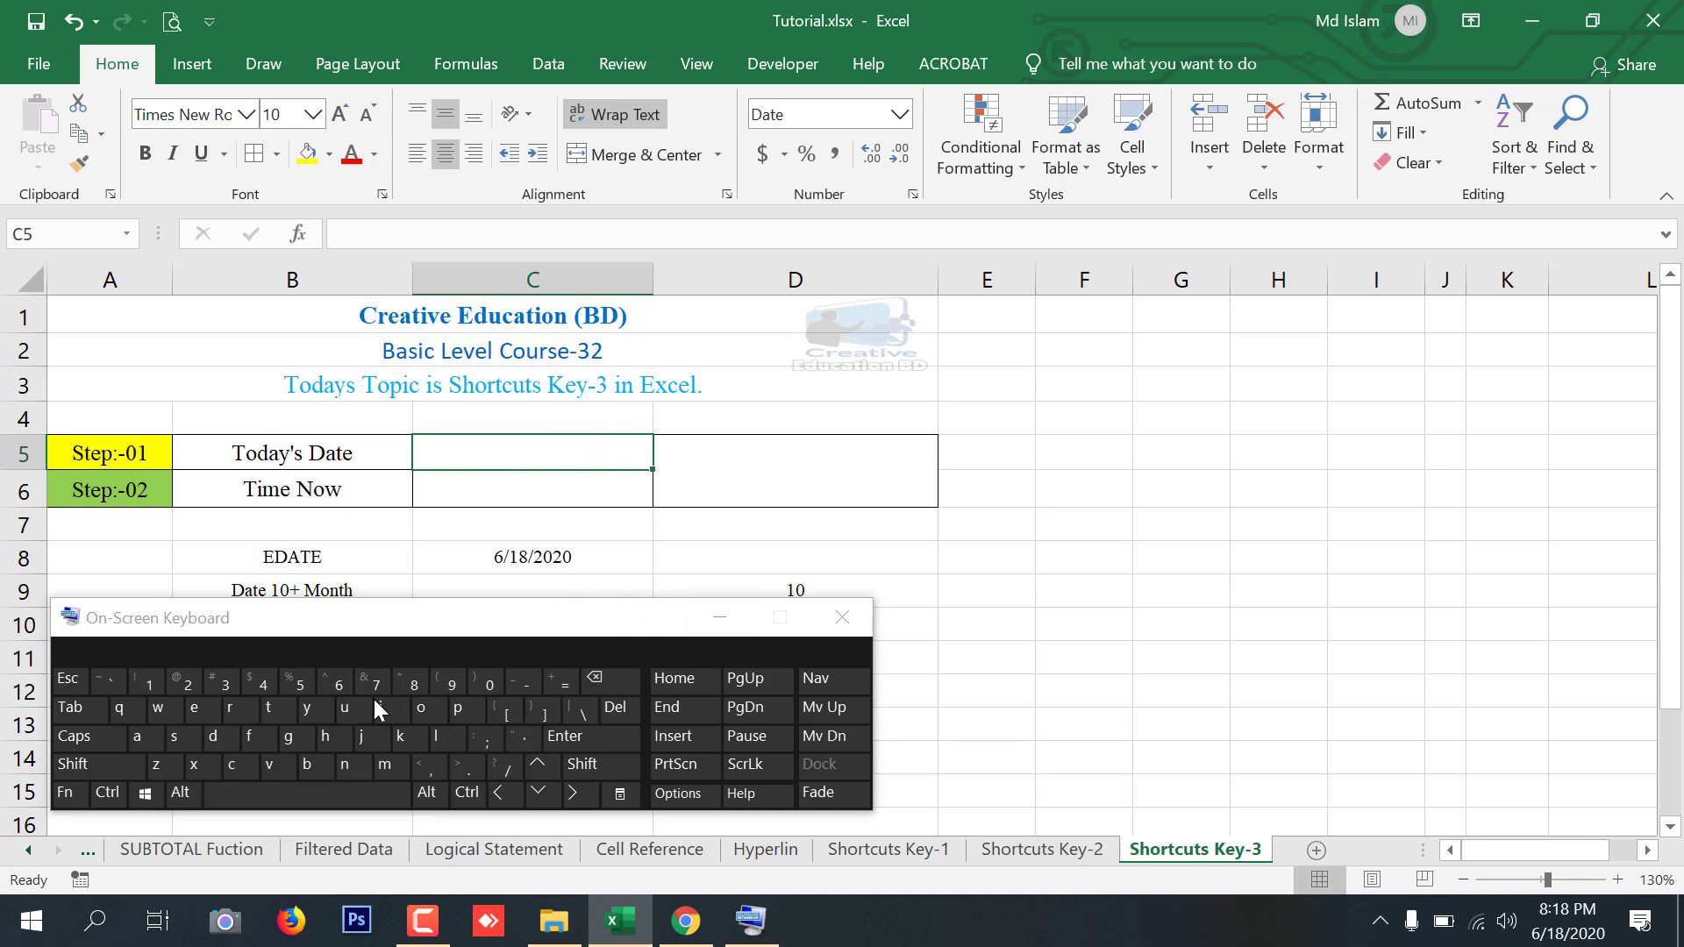
left_click(107, 792)
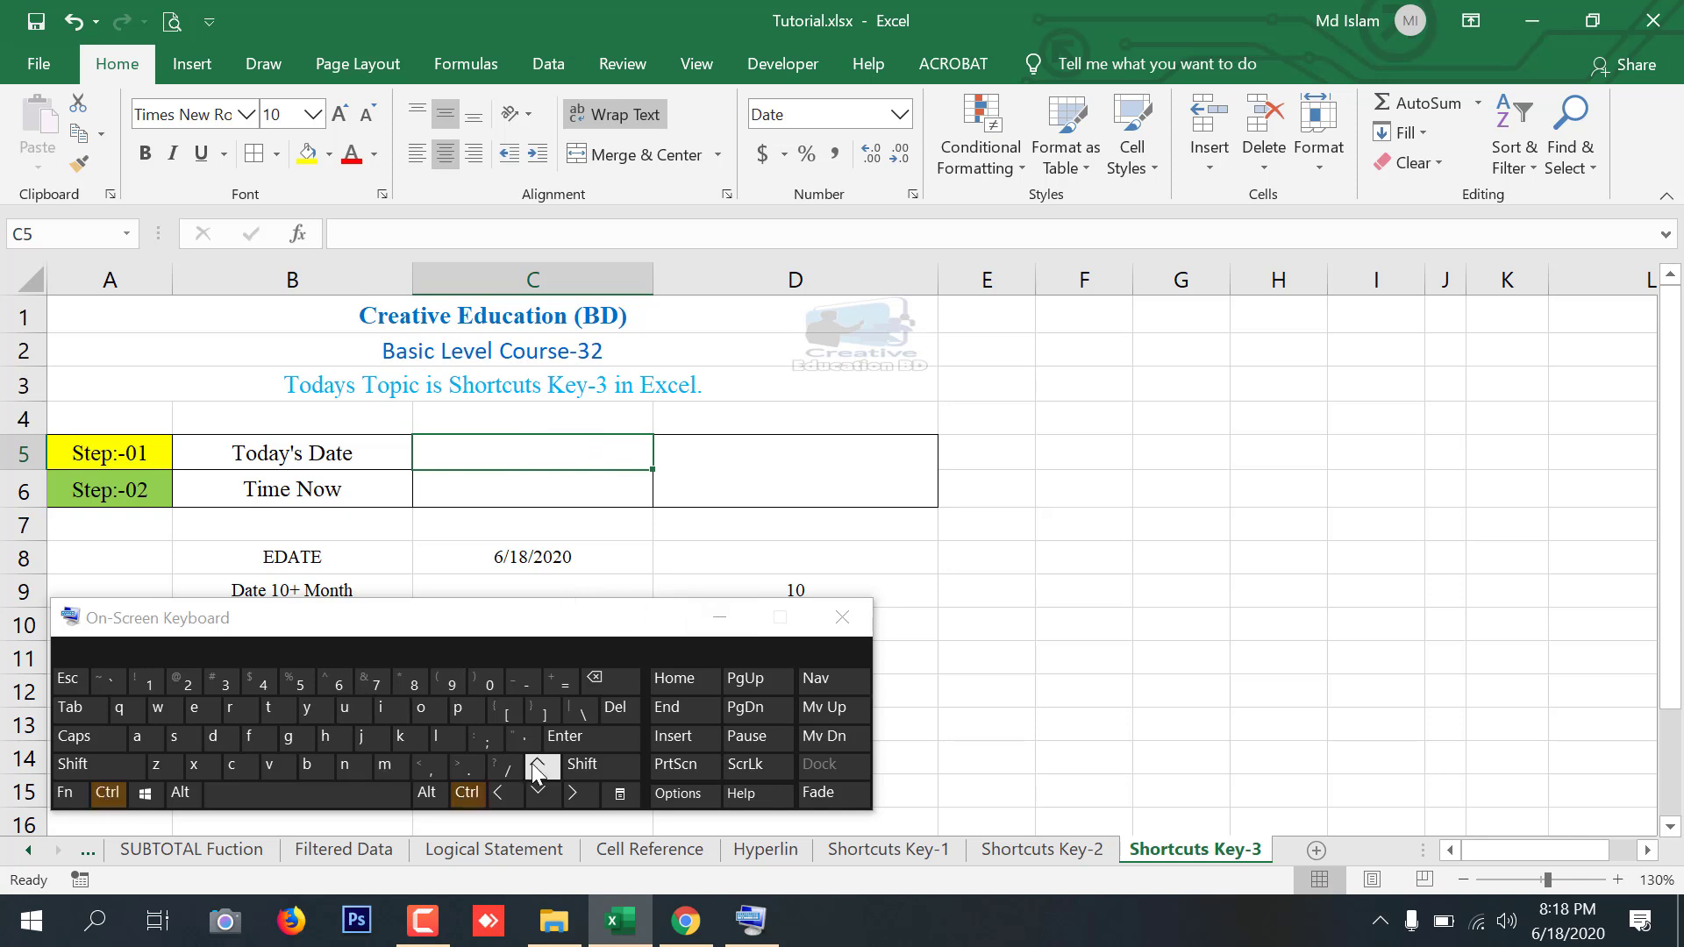
left_click(482, 739)
key("Return")
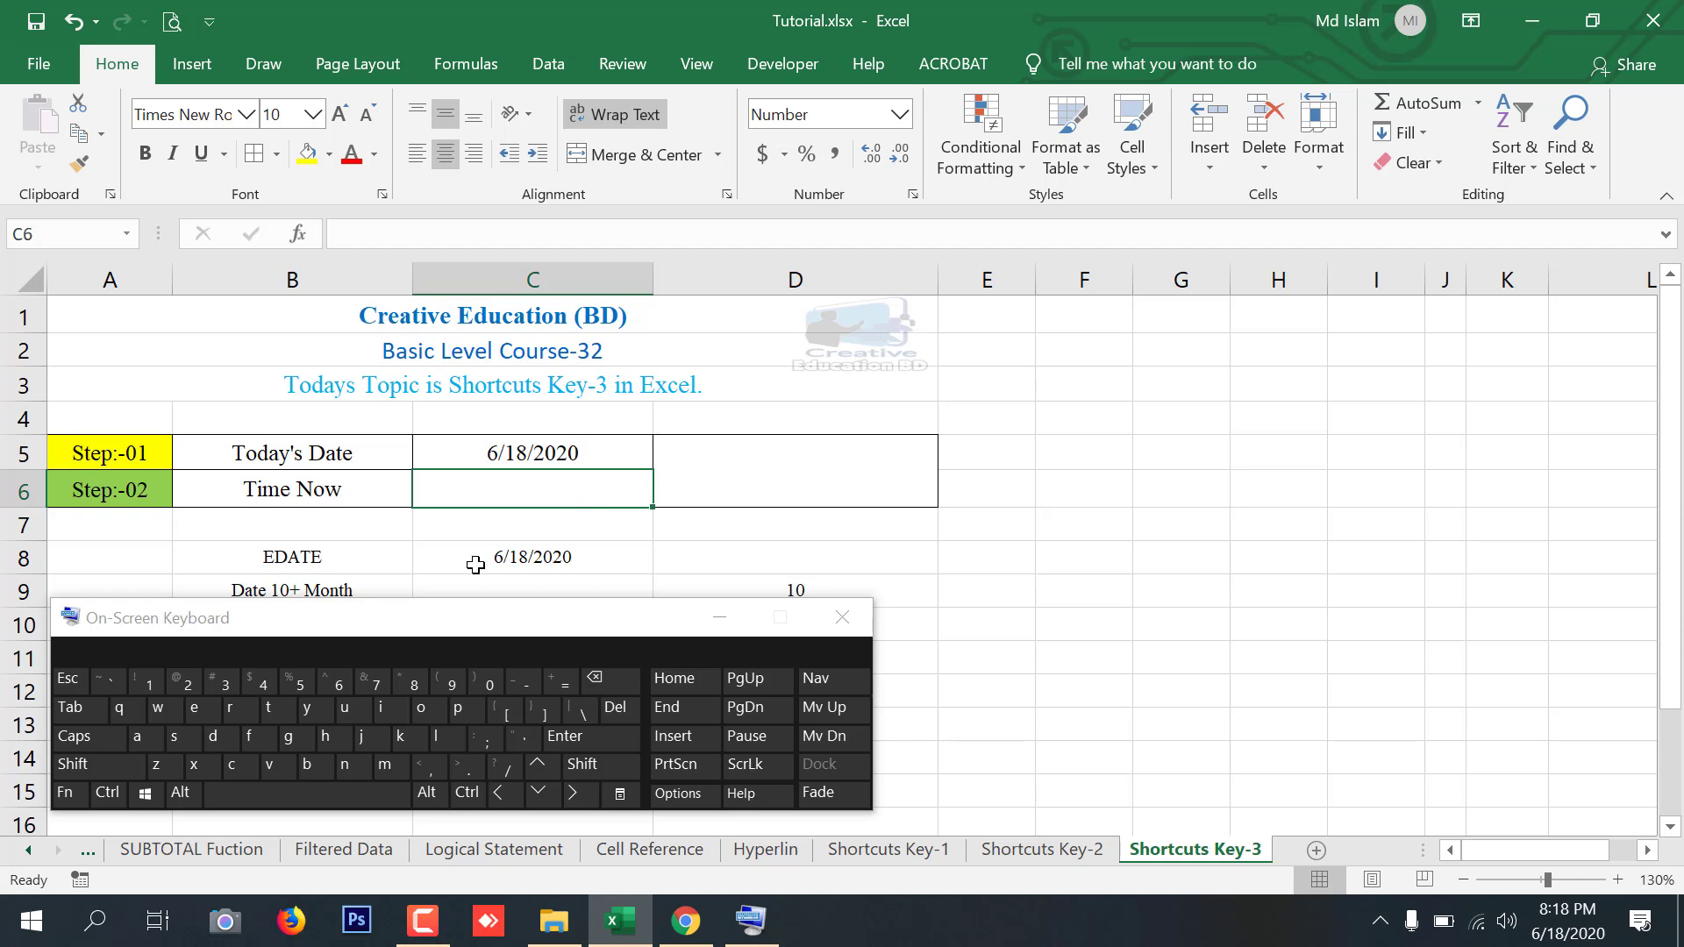
Insert the current time into C6 using the On-Screen Keyboard shortcut
left_click(118, 795)
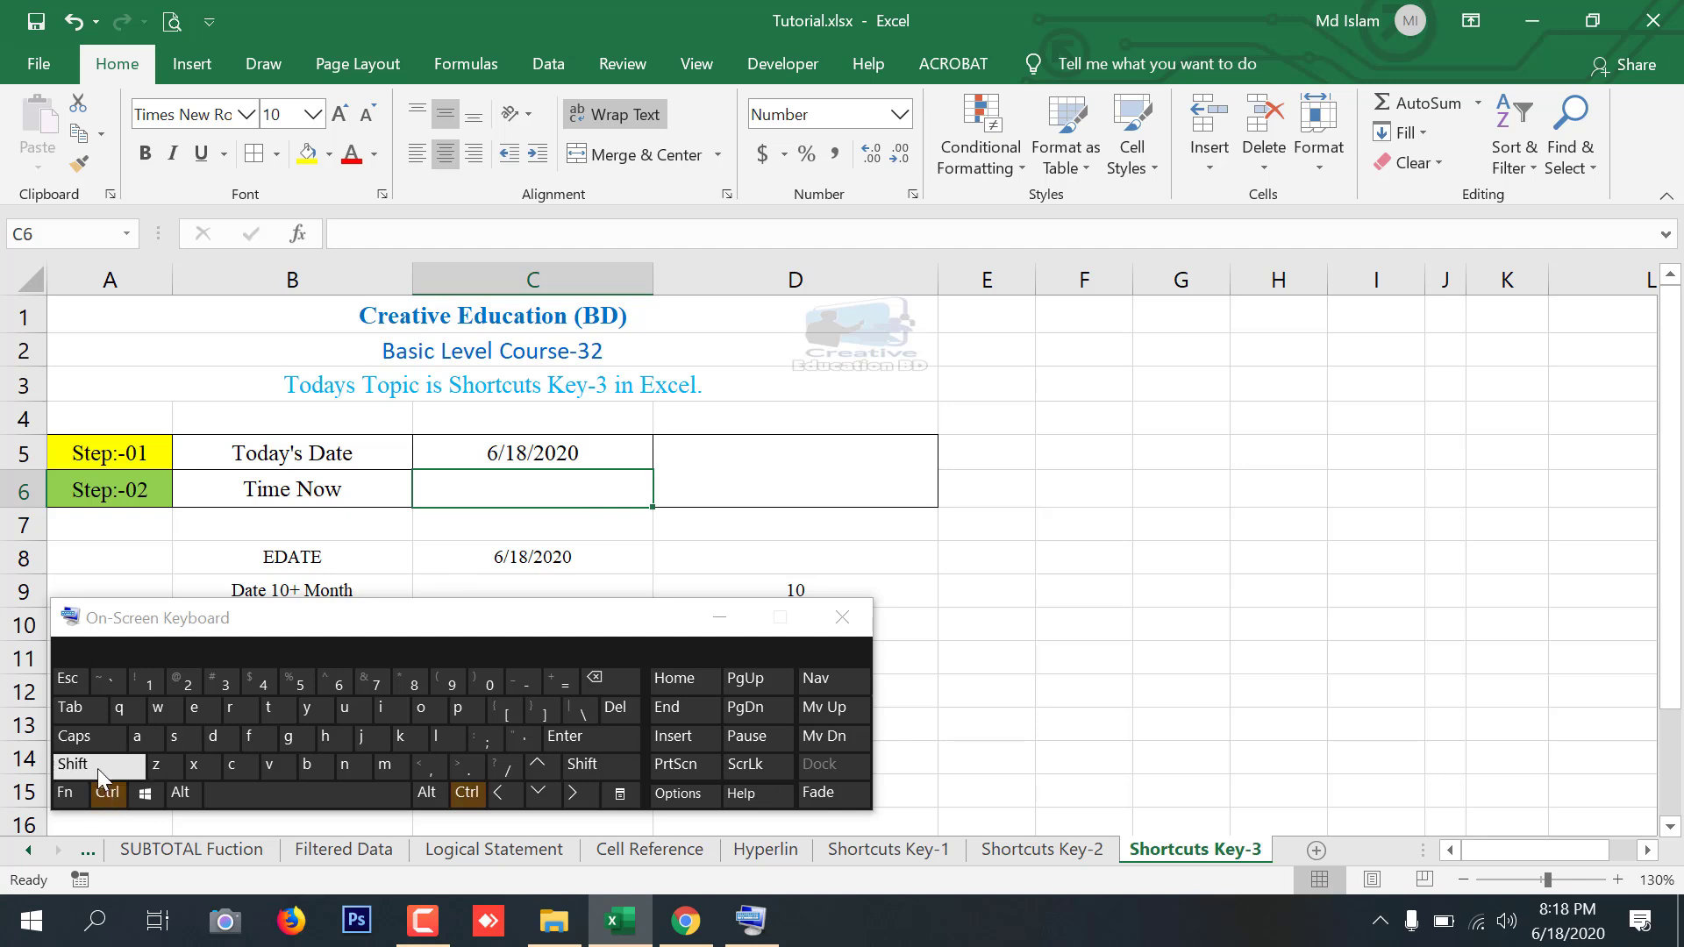
left_click(96, 766)
left_click(486, 738)
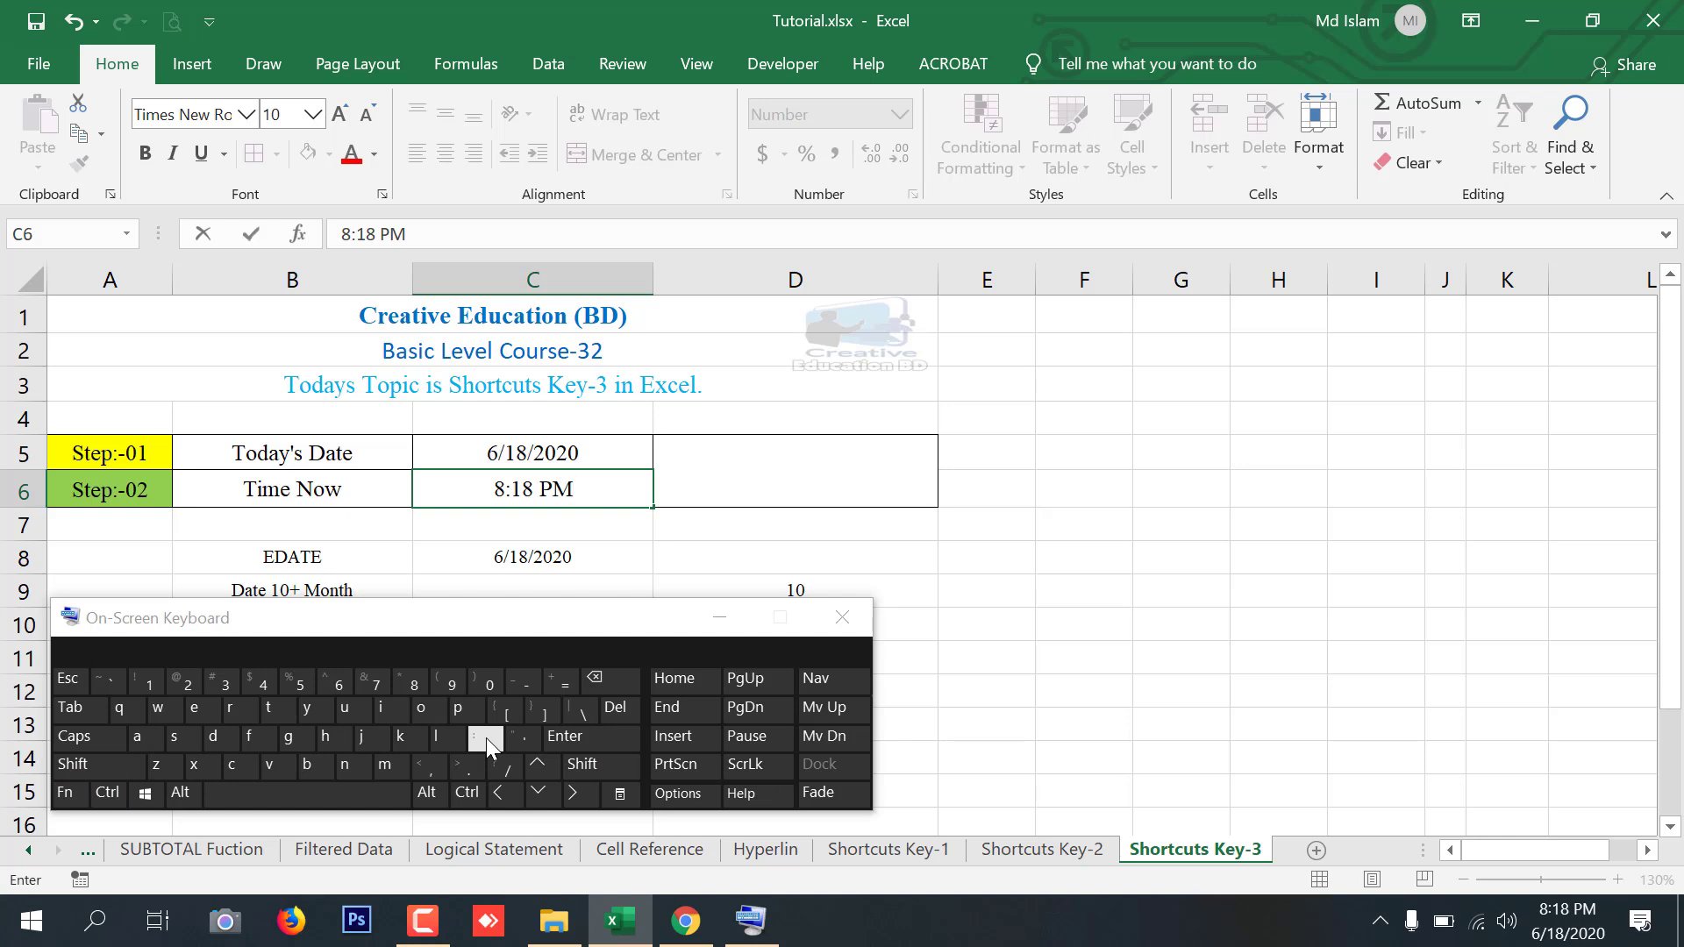
left_click(593, 735)
Switch C6 to Number format, then reapply the time format with the On-Screen Keyboard shortcut
left_click(589, 486)
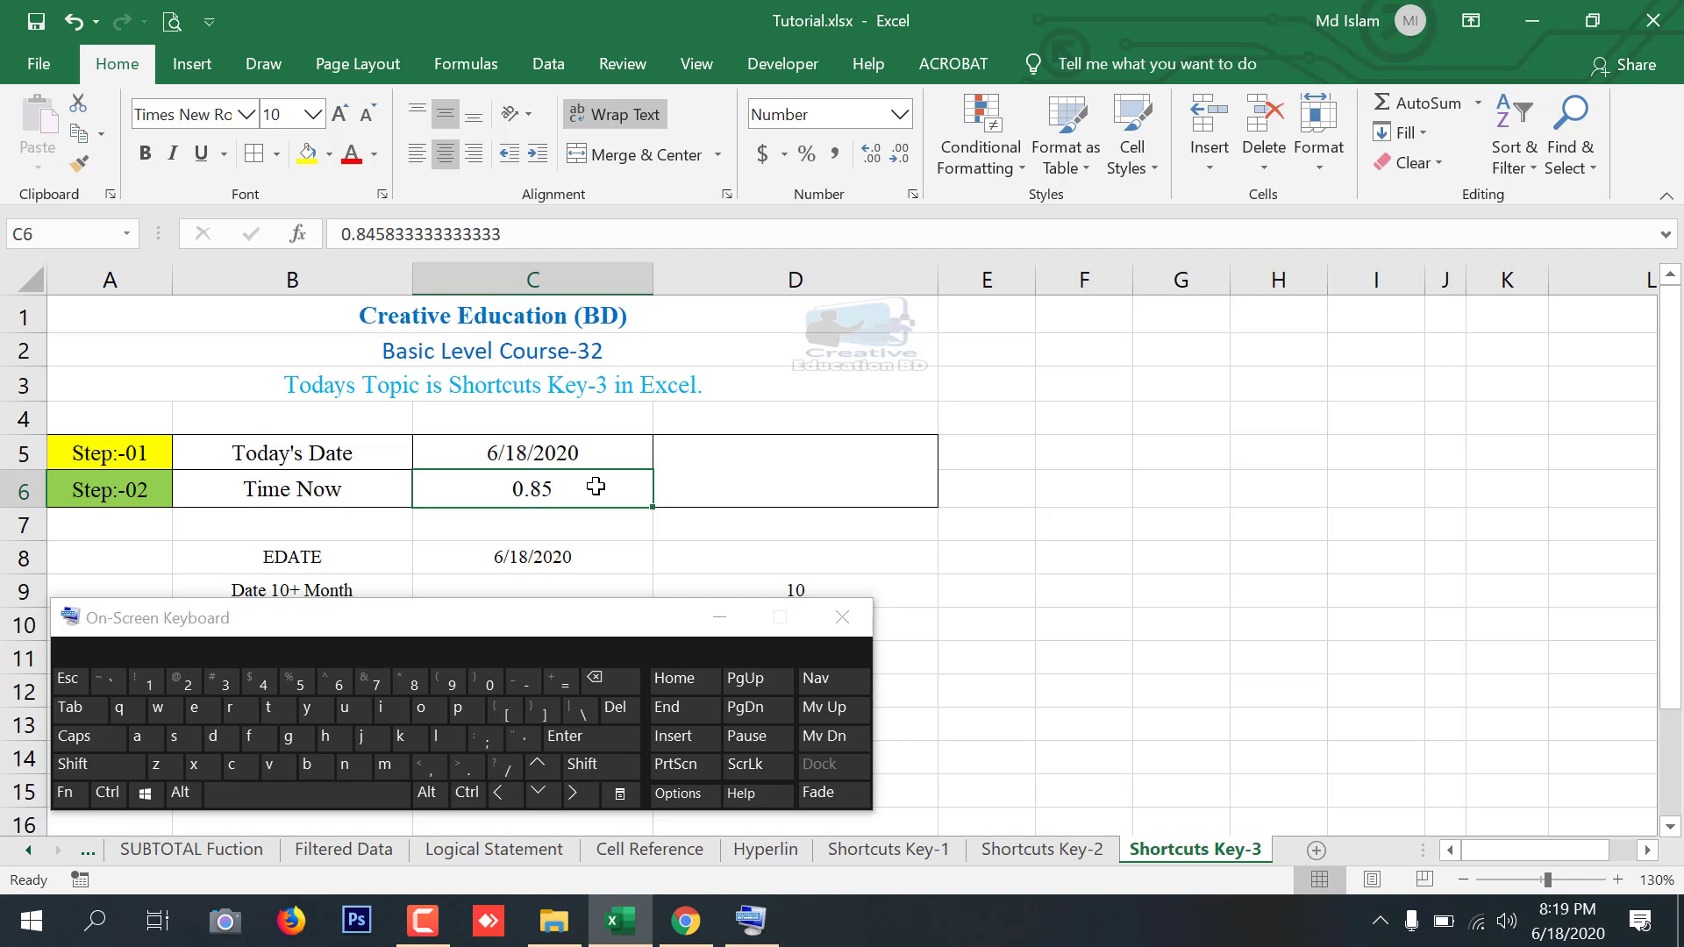
left_click(712, 471)
left_click(560, 489)
left_click(107, 793)
left_click(87, 767)
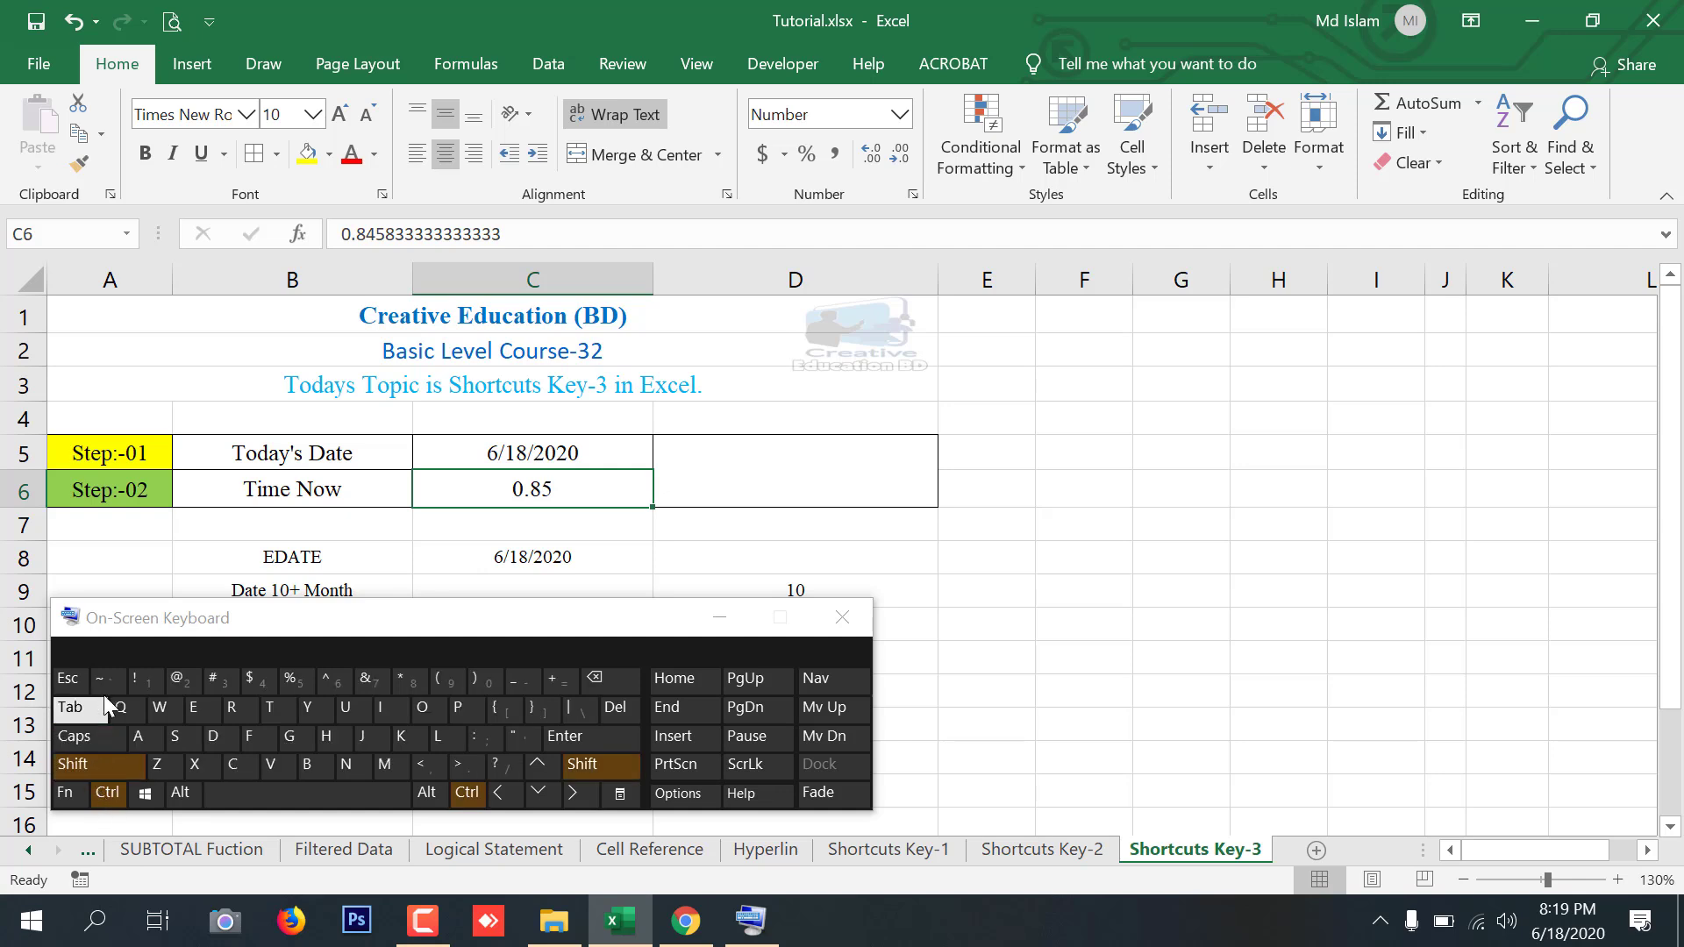
left_click(199, 679)
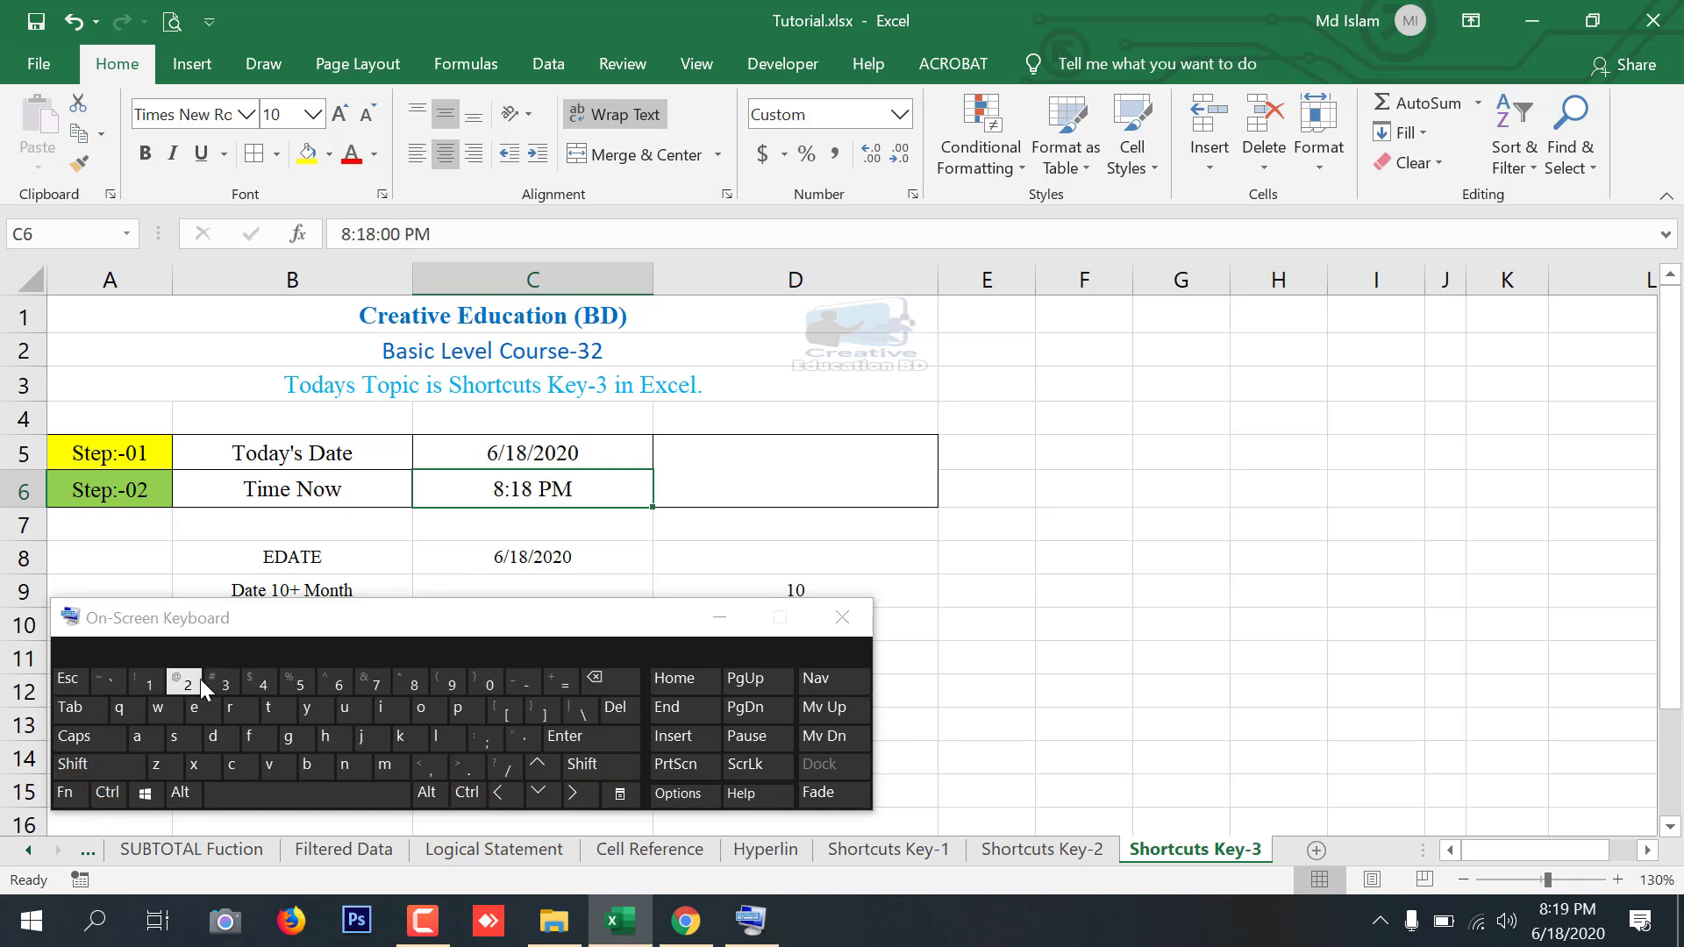
key("Return")
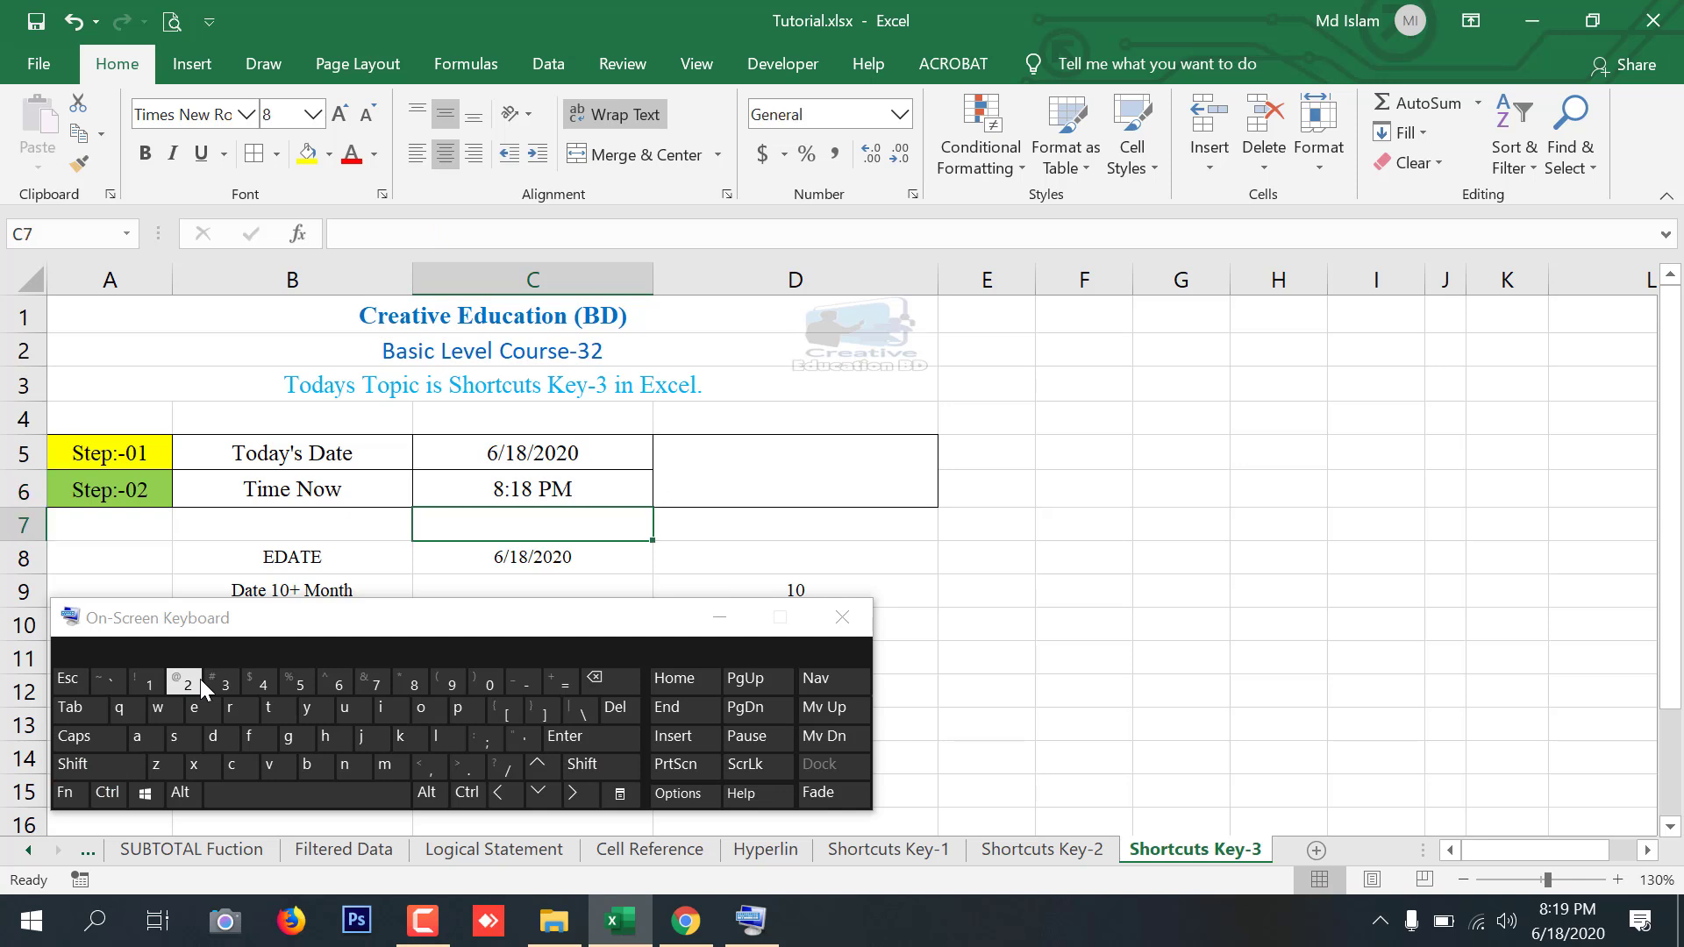
Insert the current date and time together into merged cell D5 using the On-Screen Keyboard
left_click(511, 487)
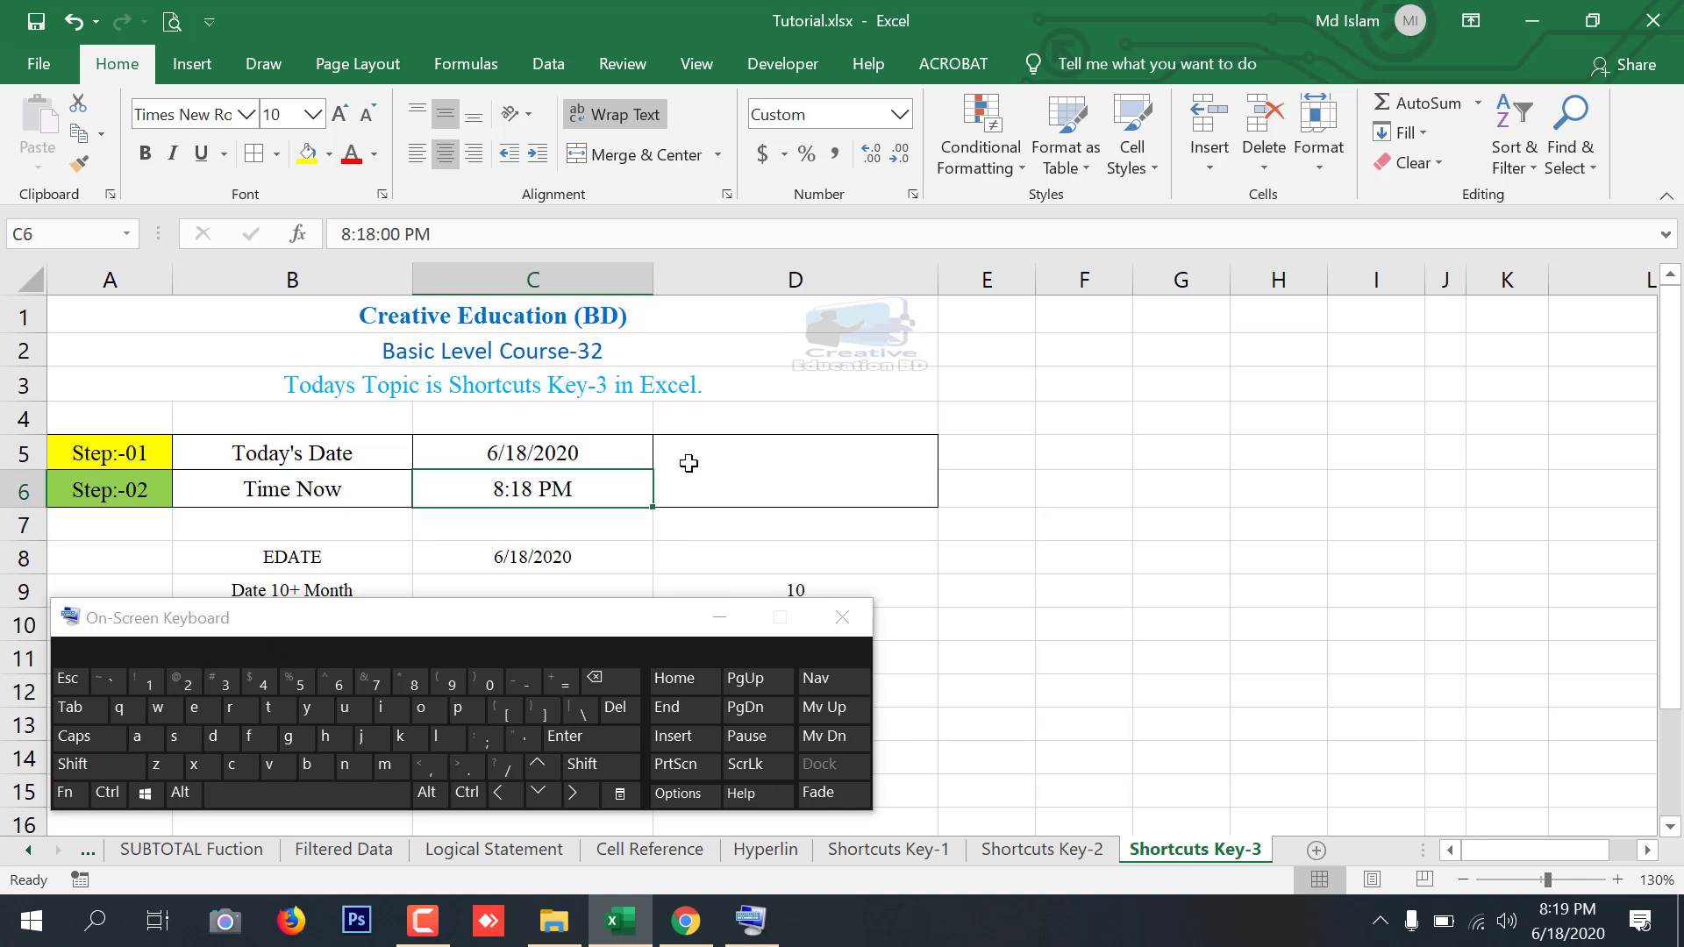
left_click_drag(646, 451, 575, 489)
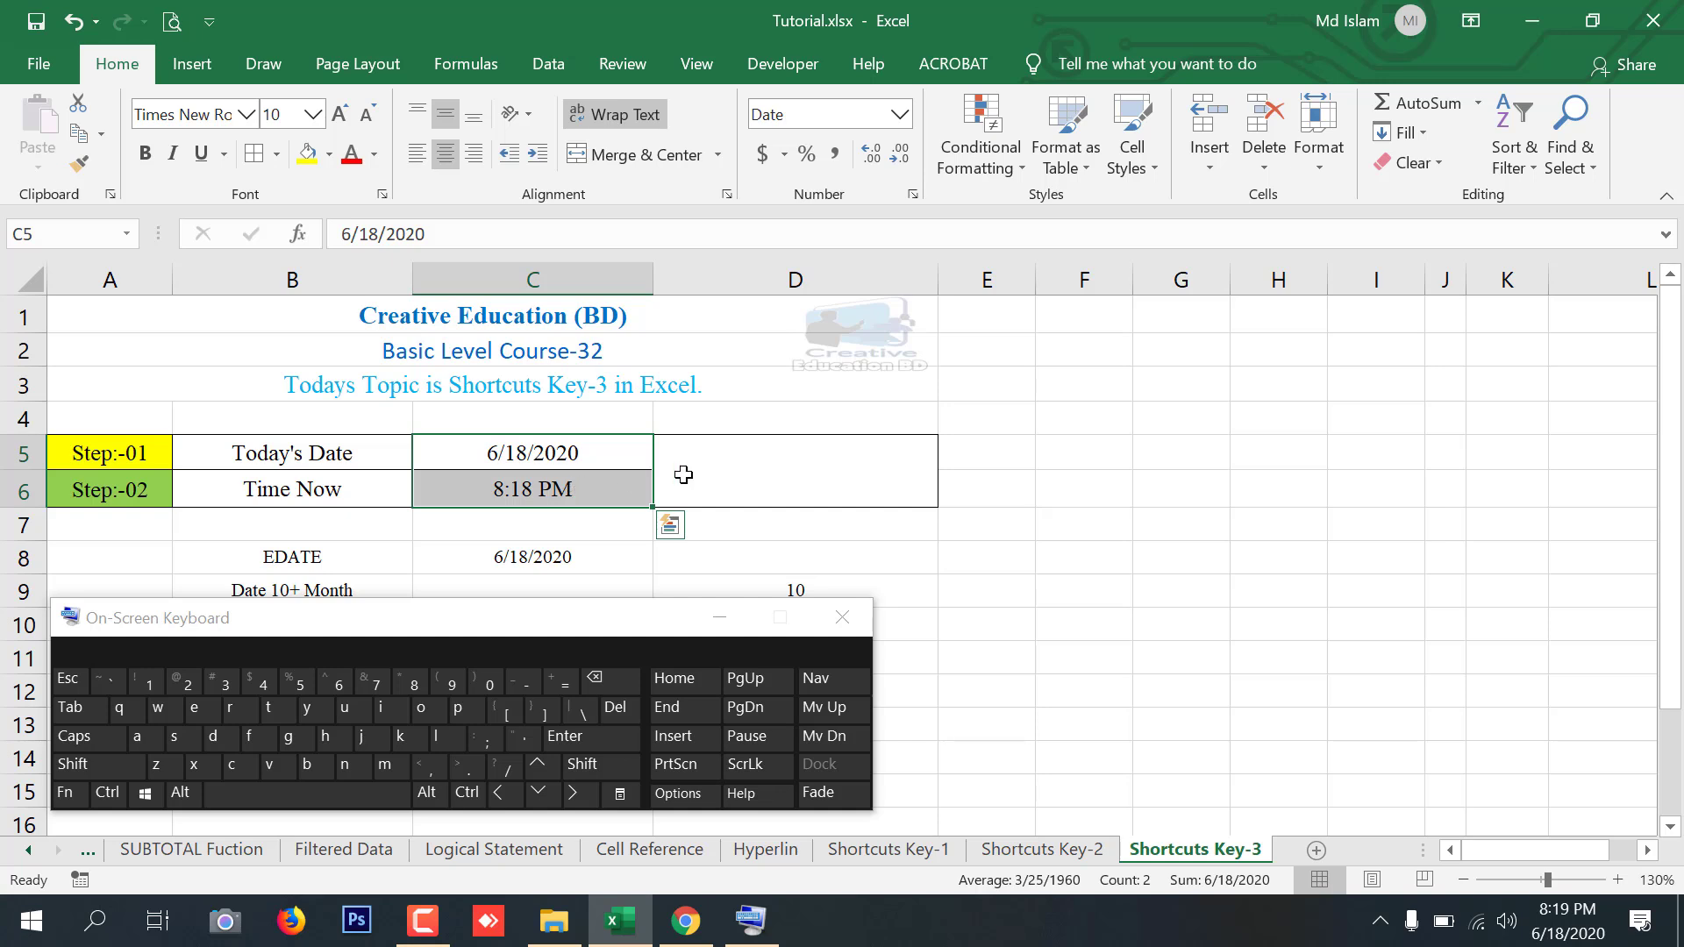
left_click(779, 471)
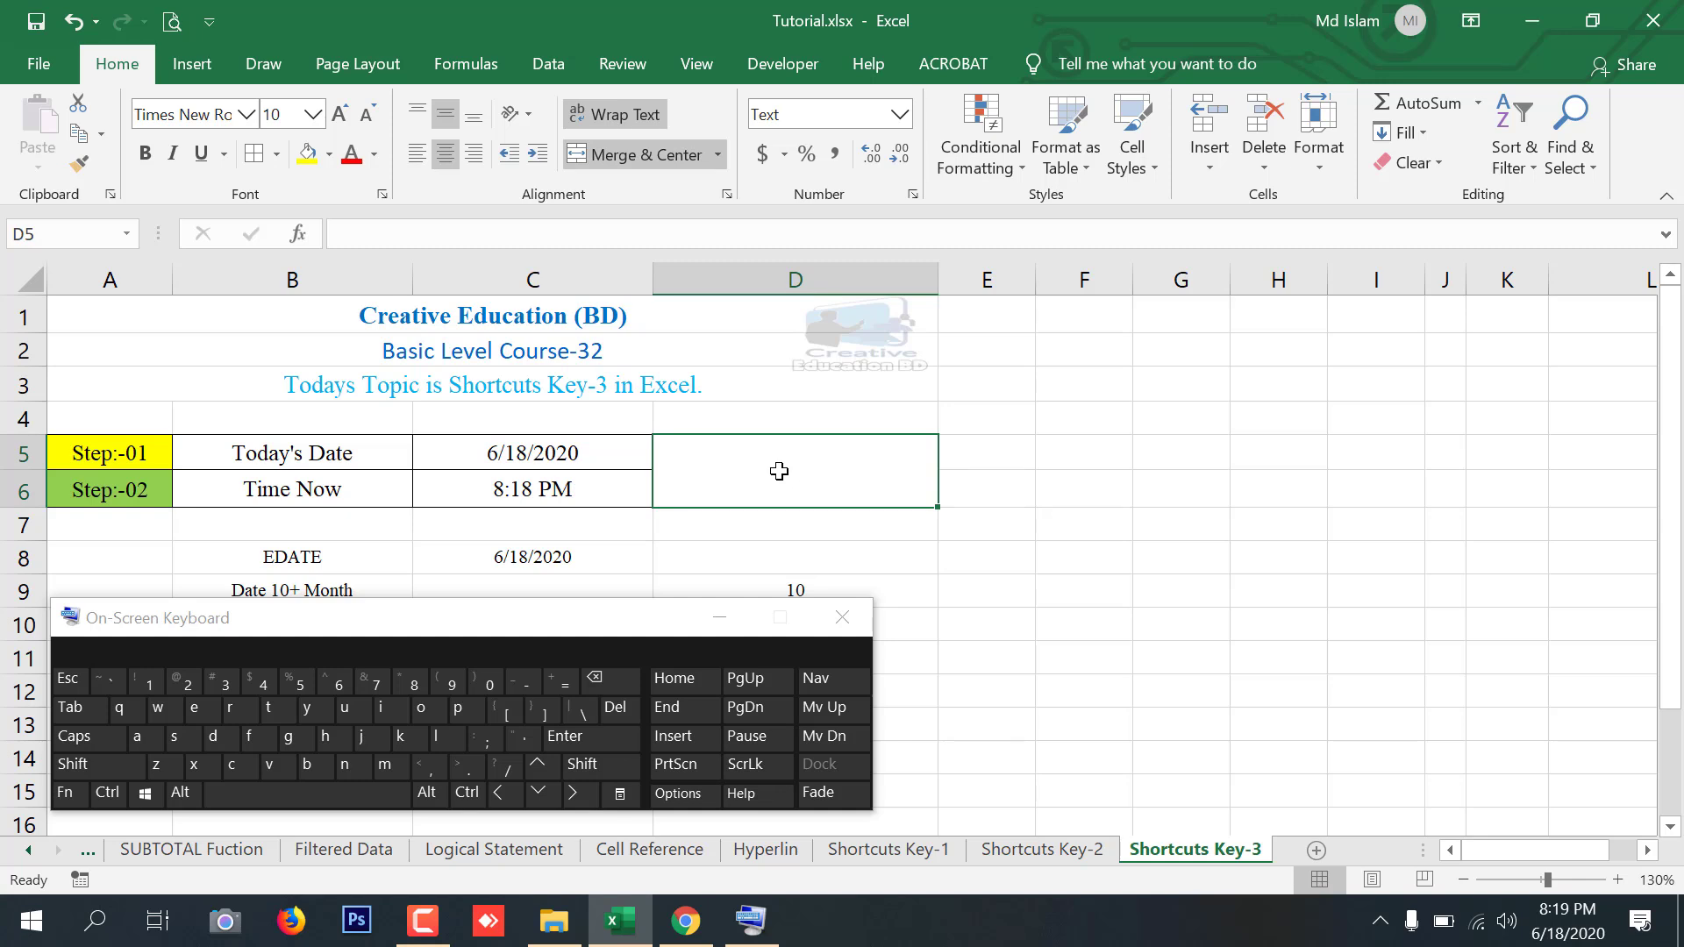
left_click(107, 793)
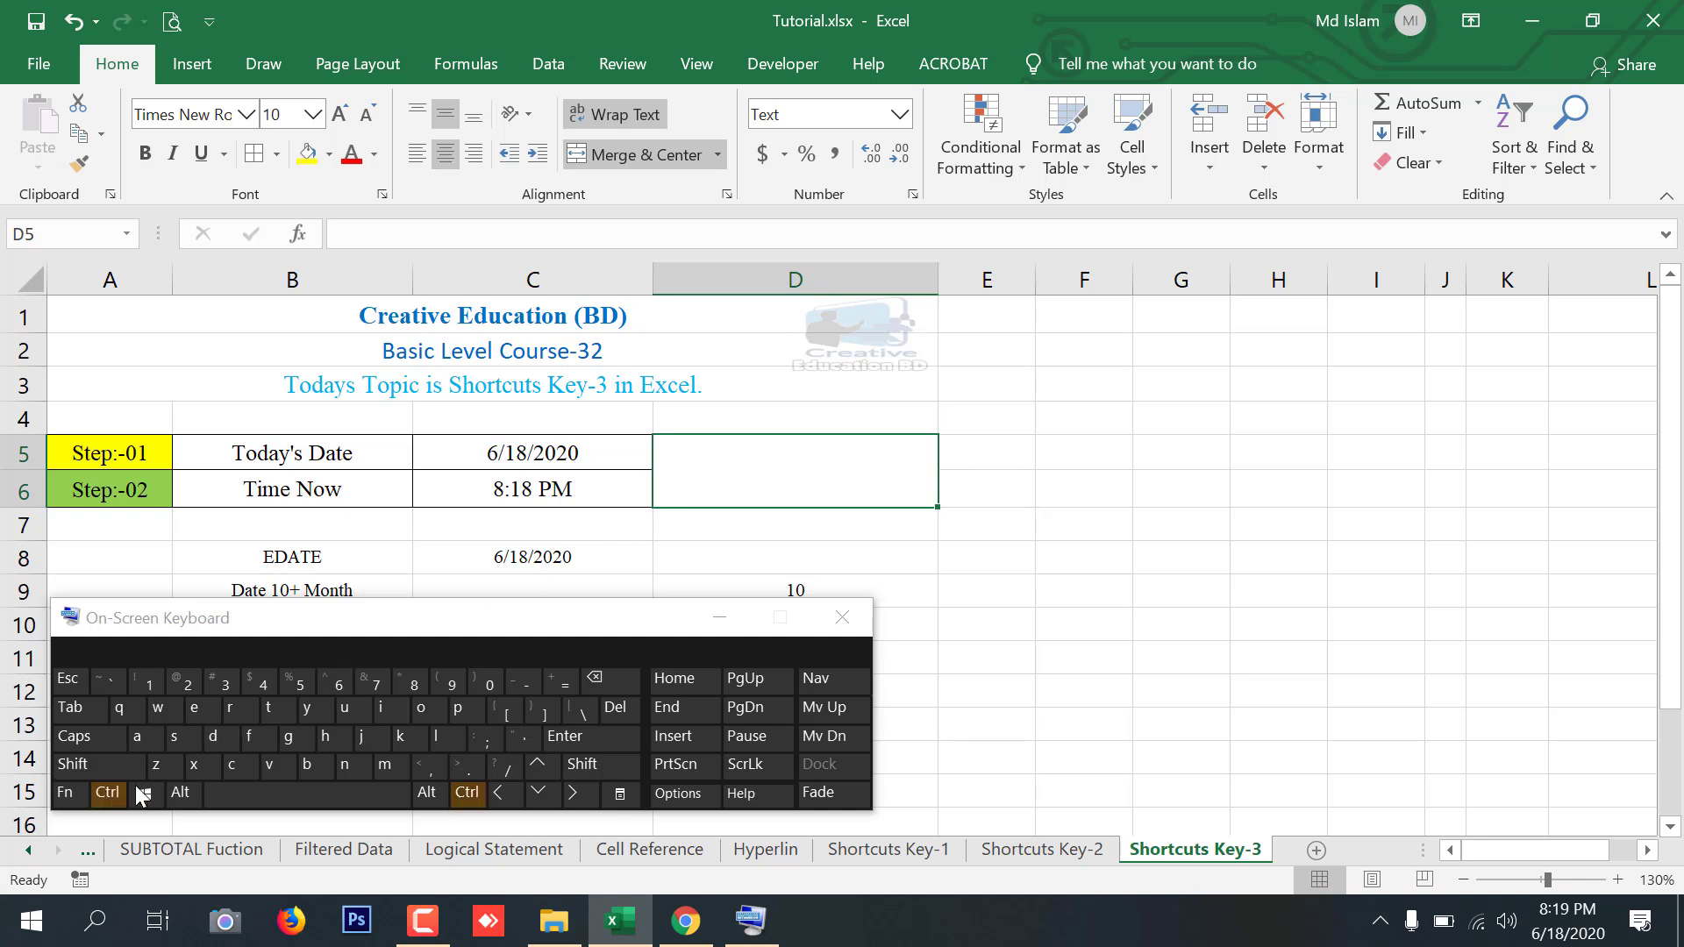
left_click(493, 735)
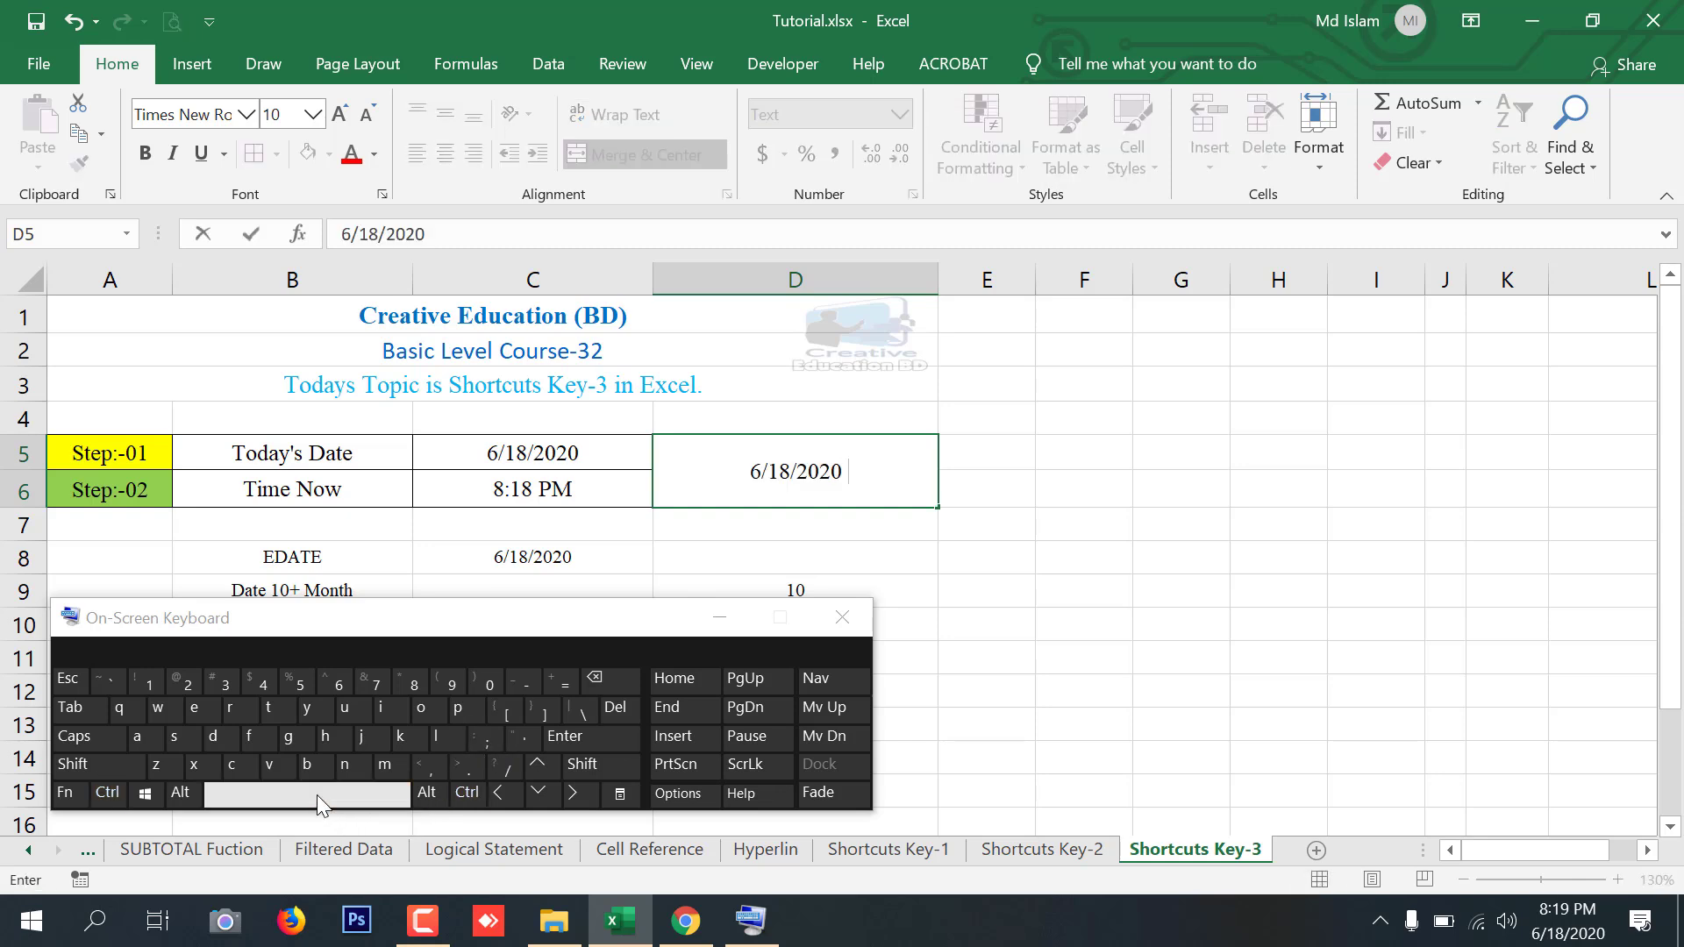
left_click(109, 798)
left_click(92, 769)
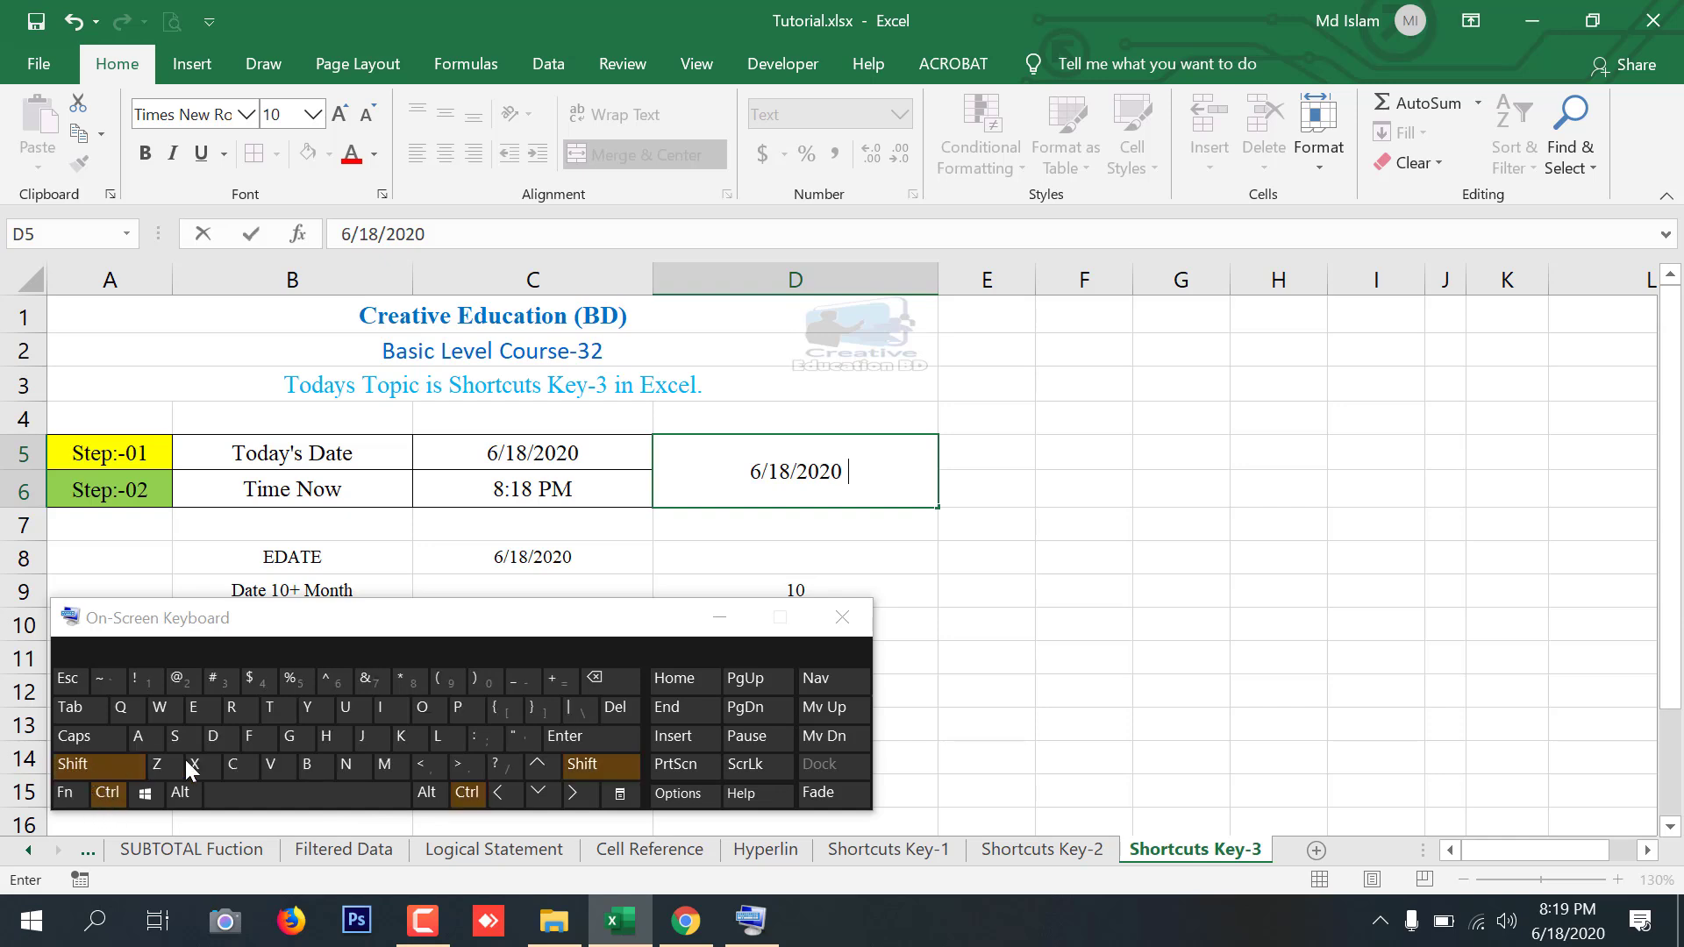
left_click(486, 739)
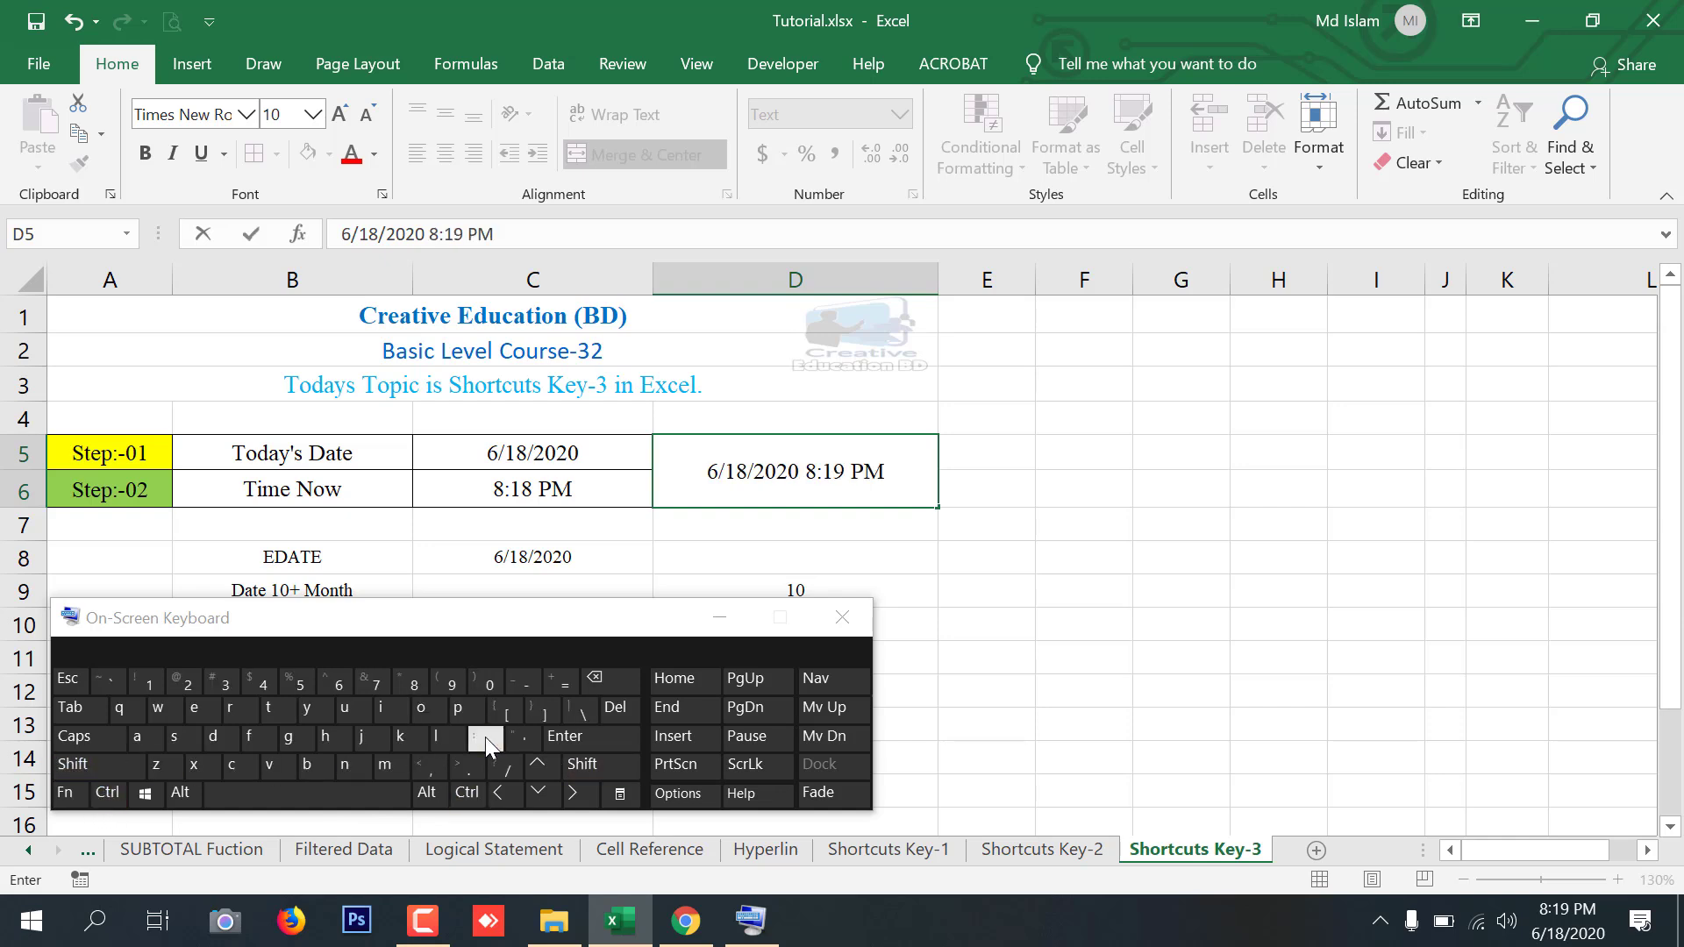
key("Return")
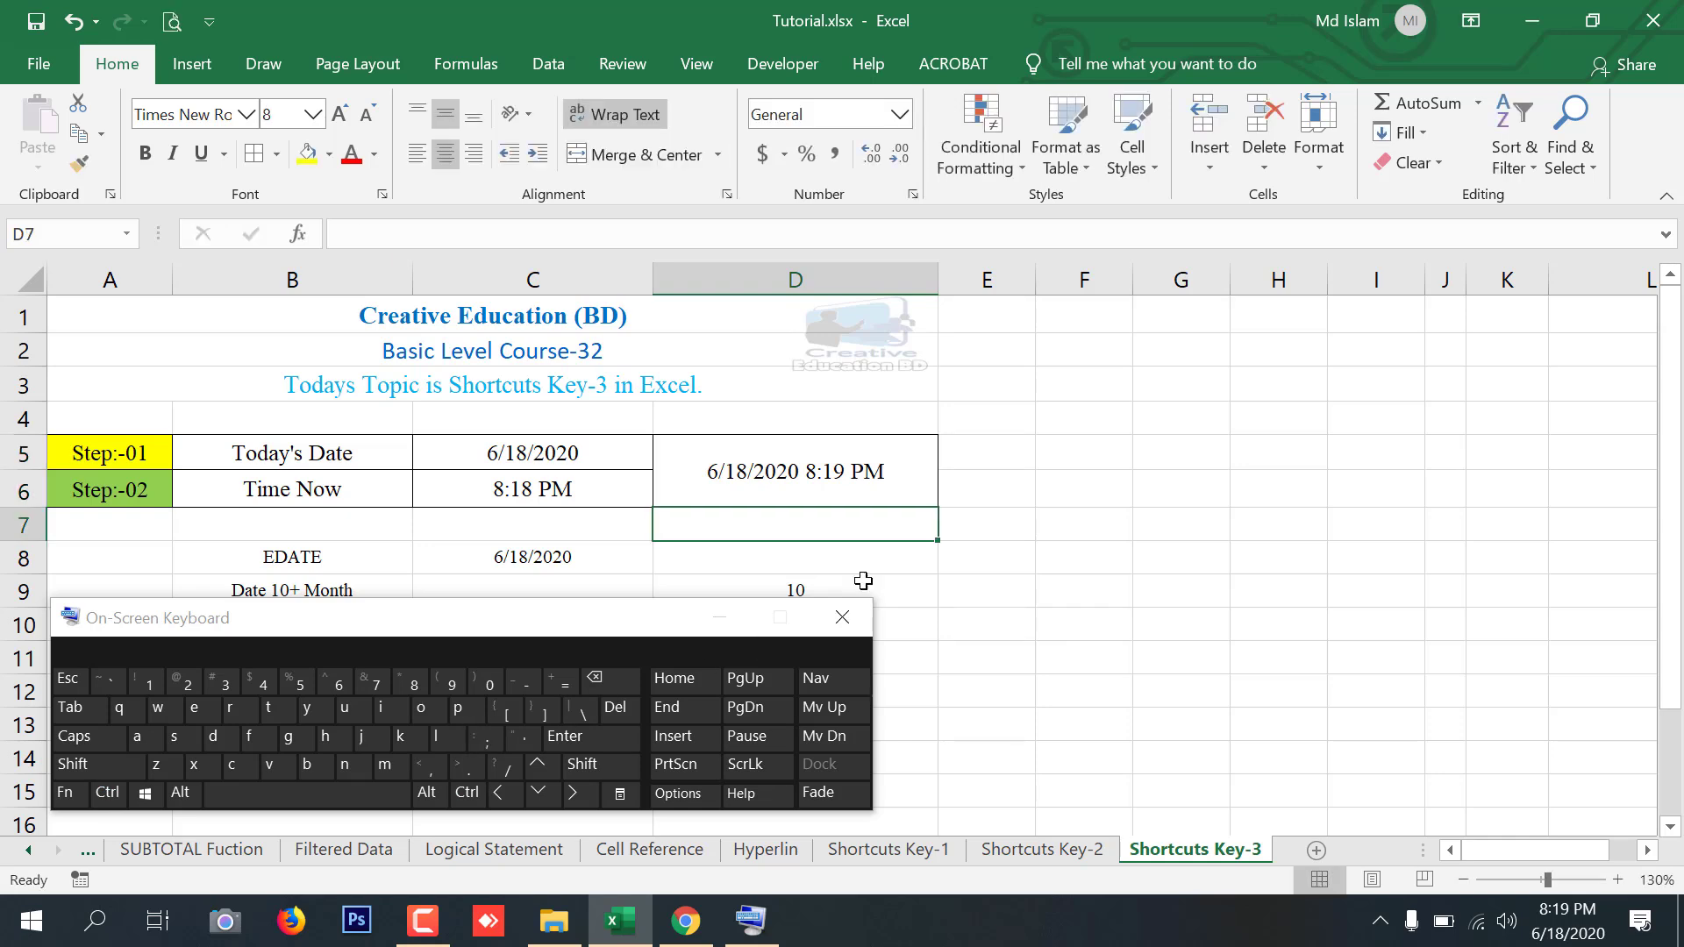
Minimize the On-Screen Keyboard
left_click(897, 471)
left_click_drag(552, 456, 582, 496)
left_click(751, 476)
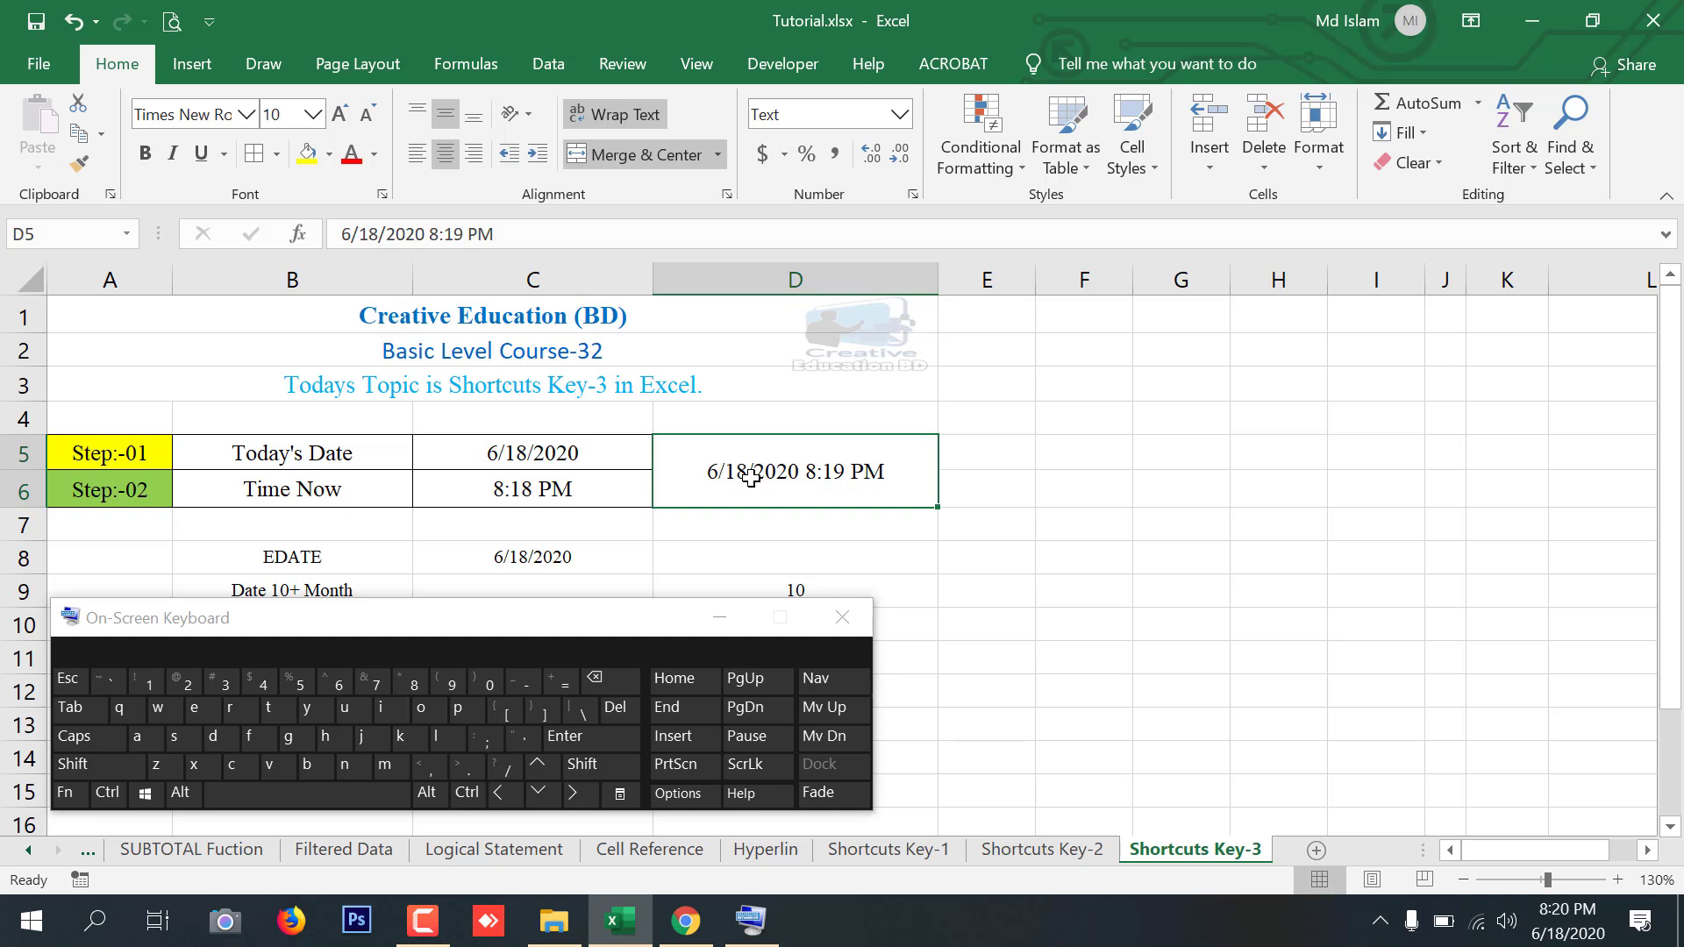
left_click(721, 619)
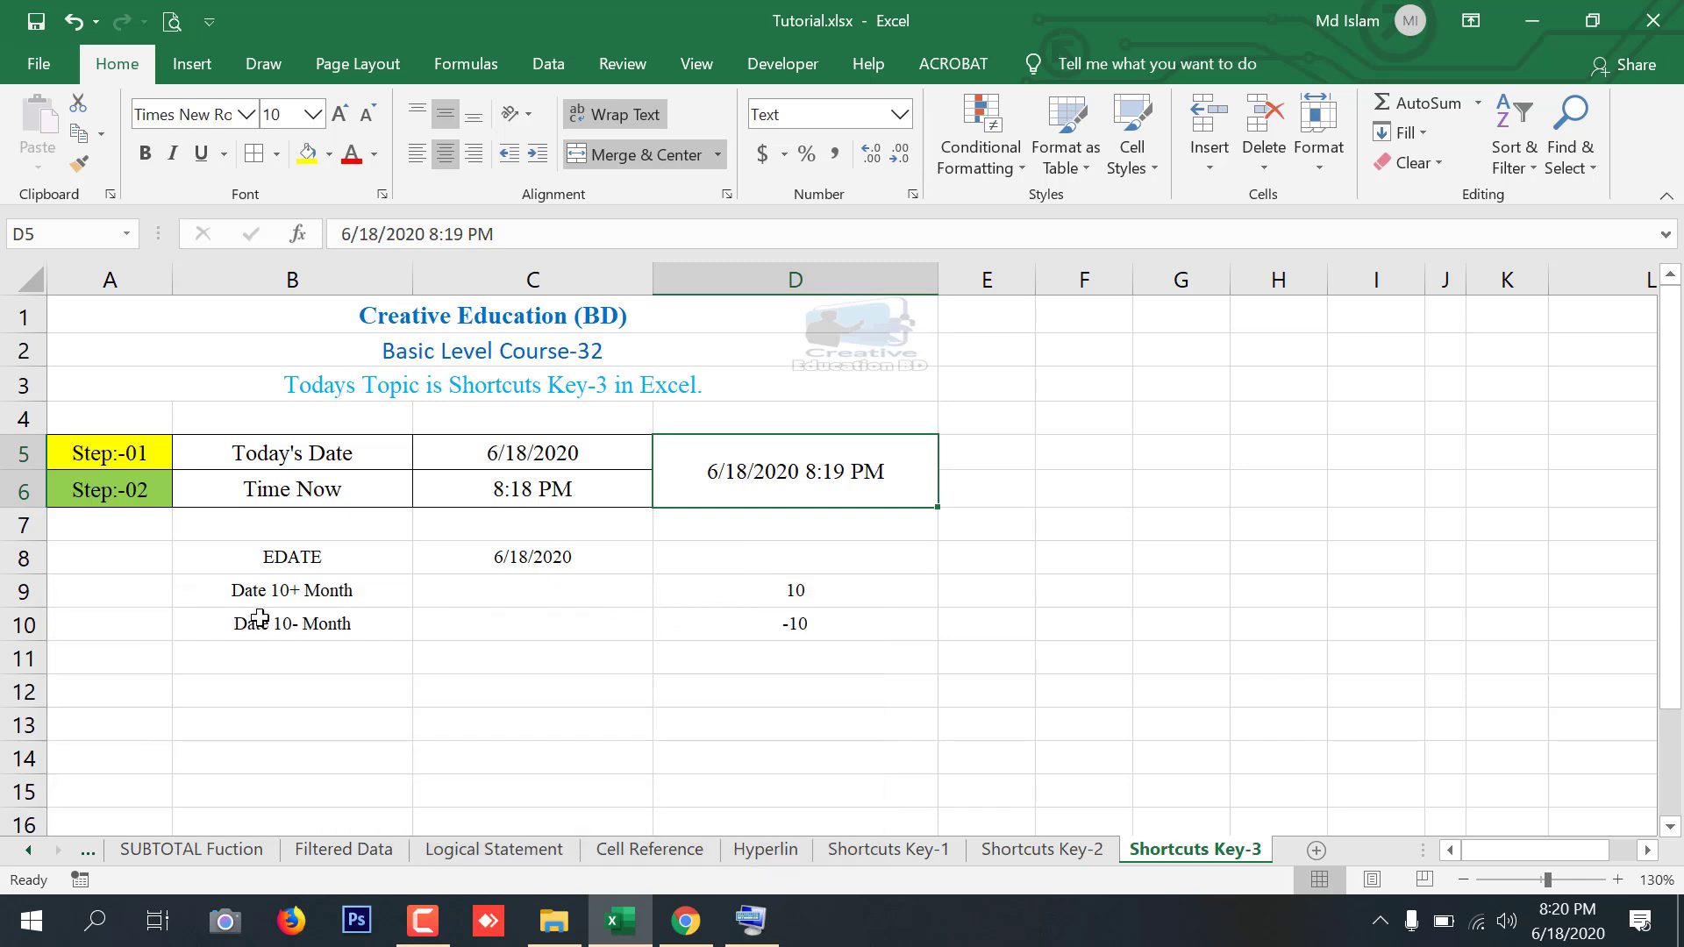
Enter =EDATE(C8,D9) in C9 to add the D9 months to the C8 date
left_click(281, 555)
left_click(521, 600)
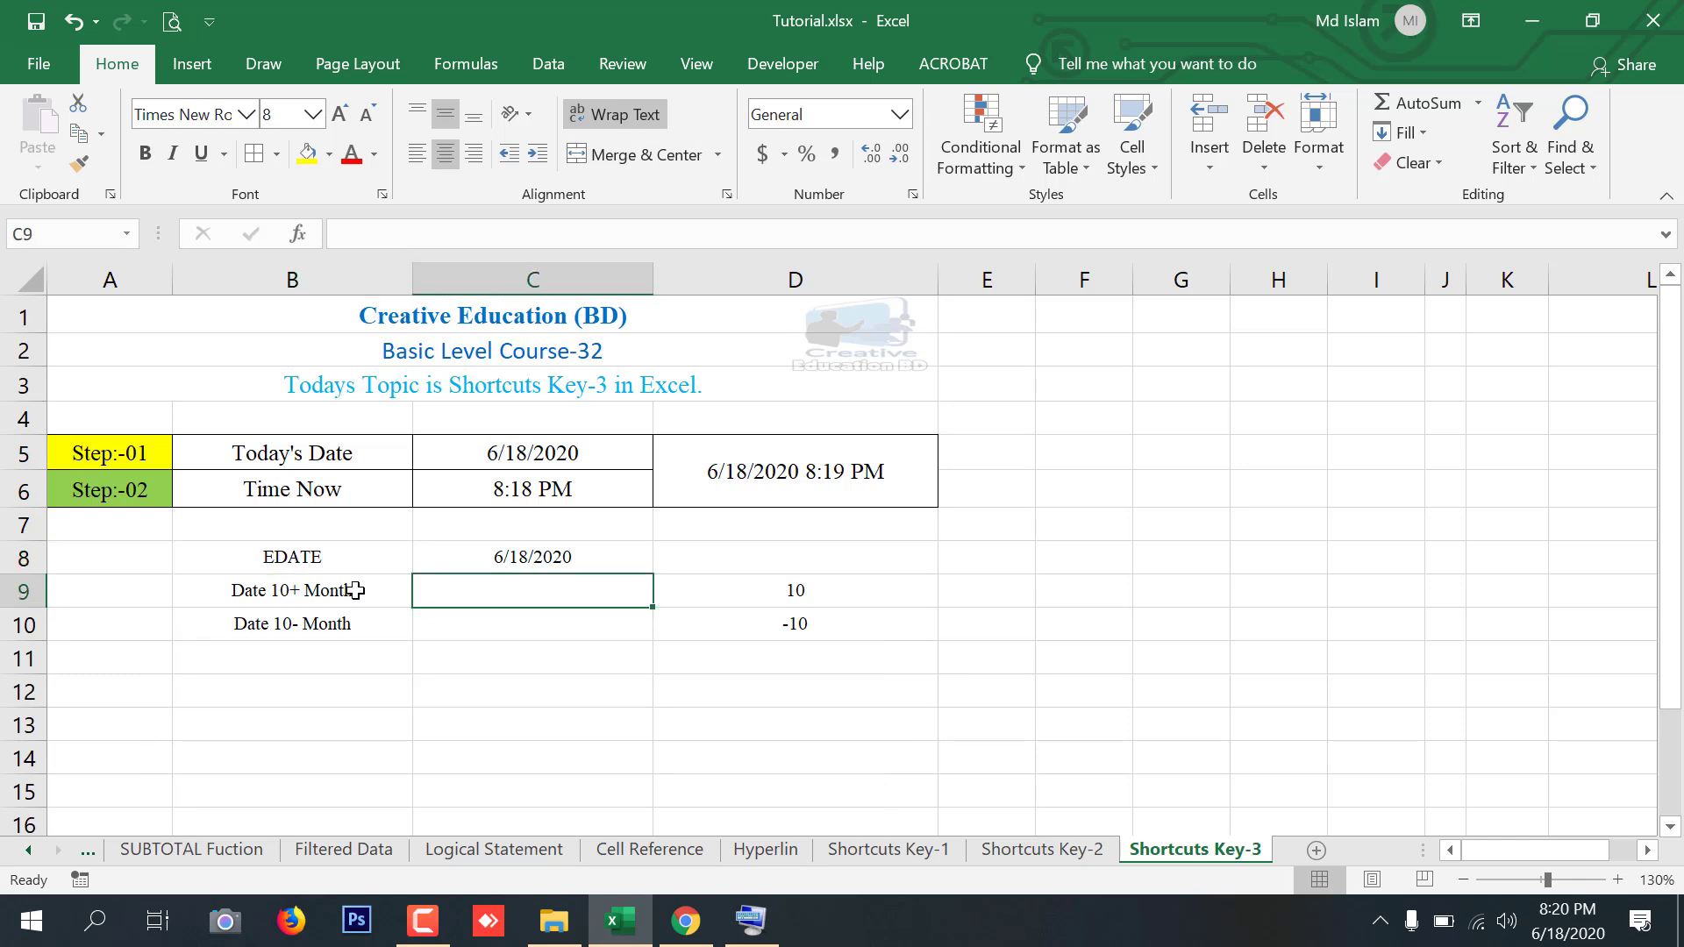
left_click_drag(303, 551, 775, 620)
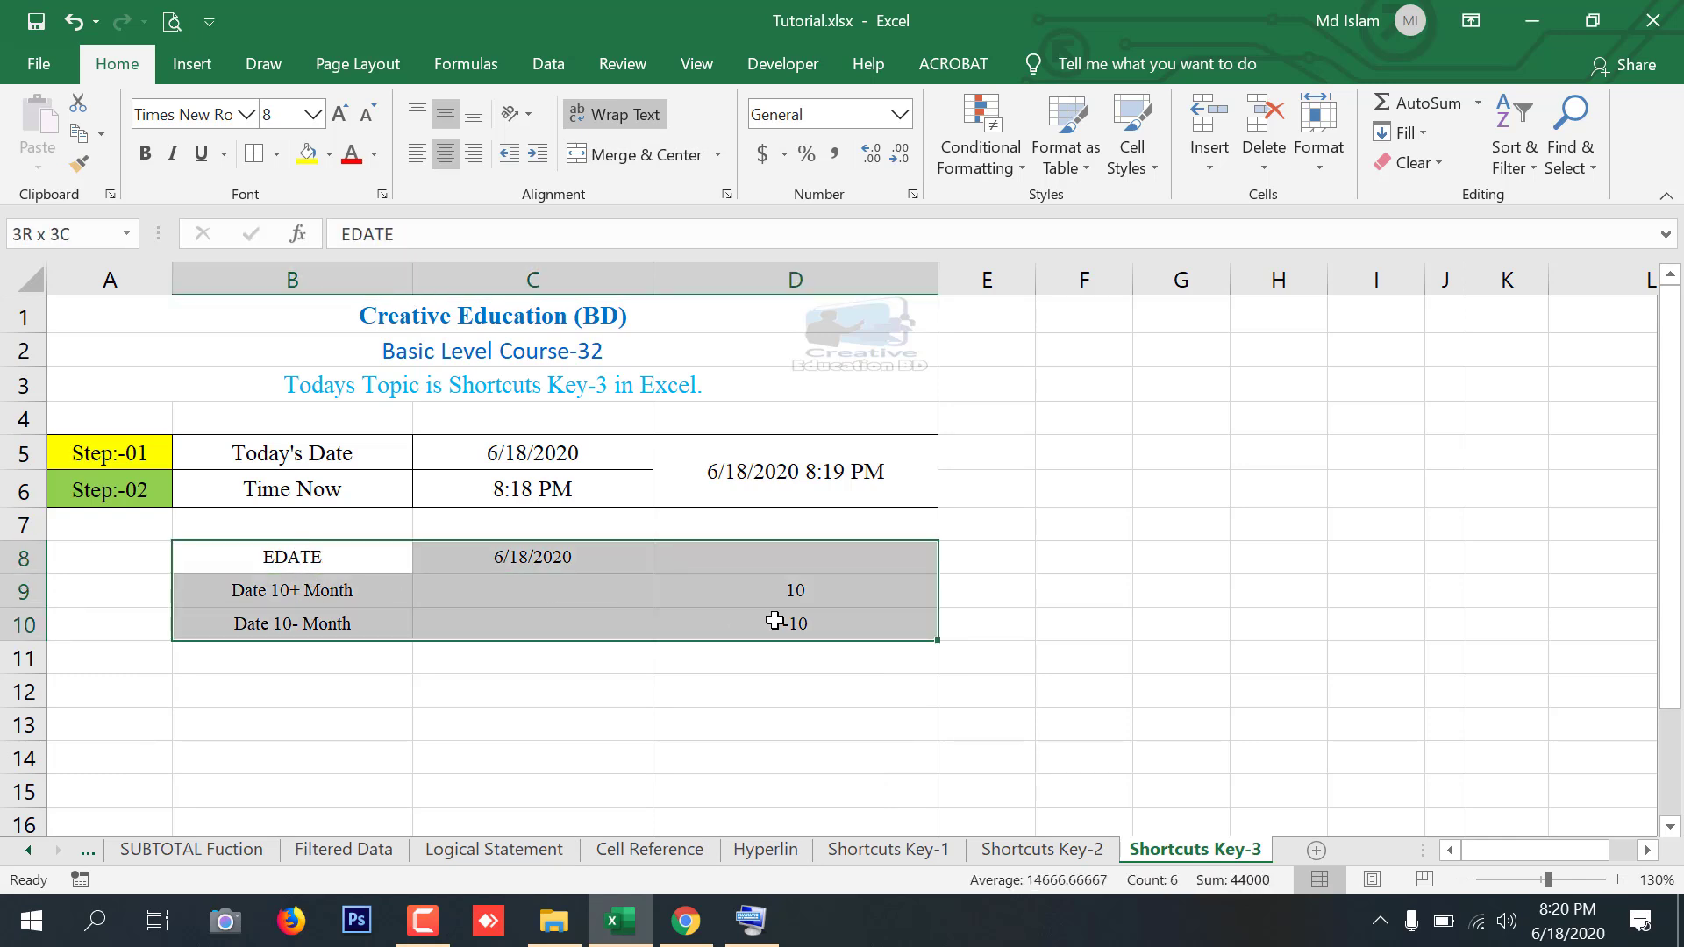
left_click(522, 552)
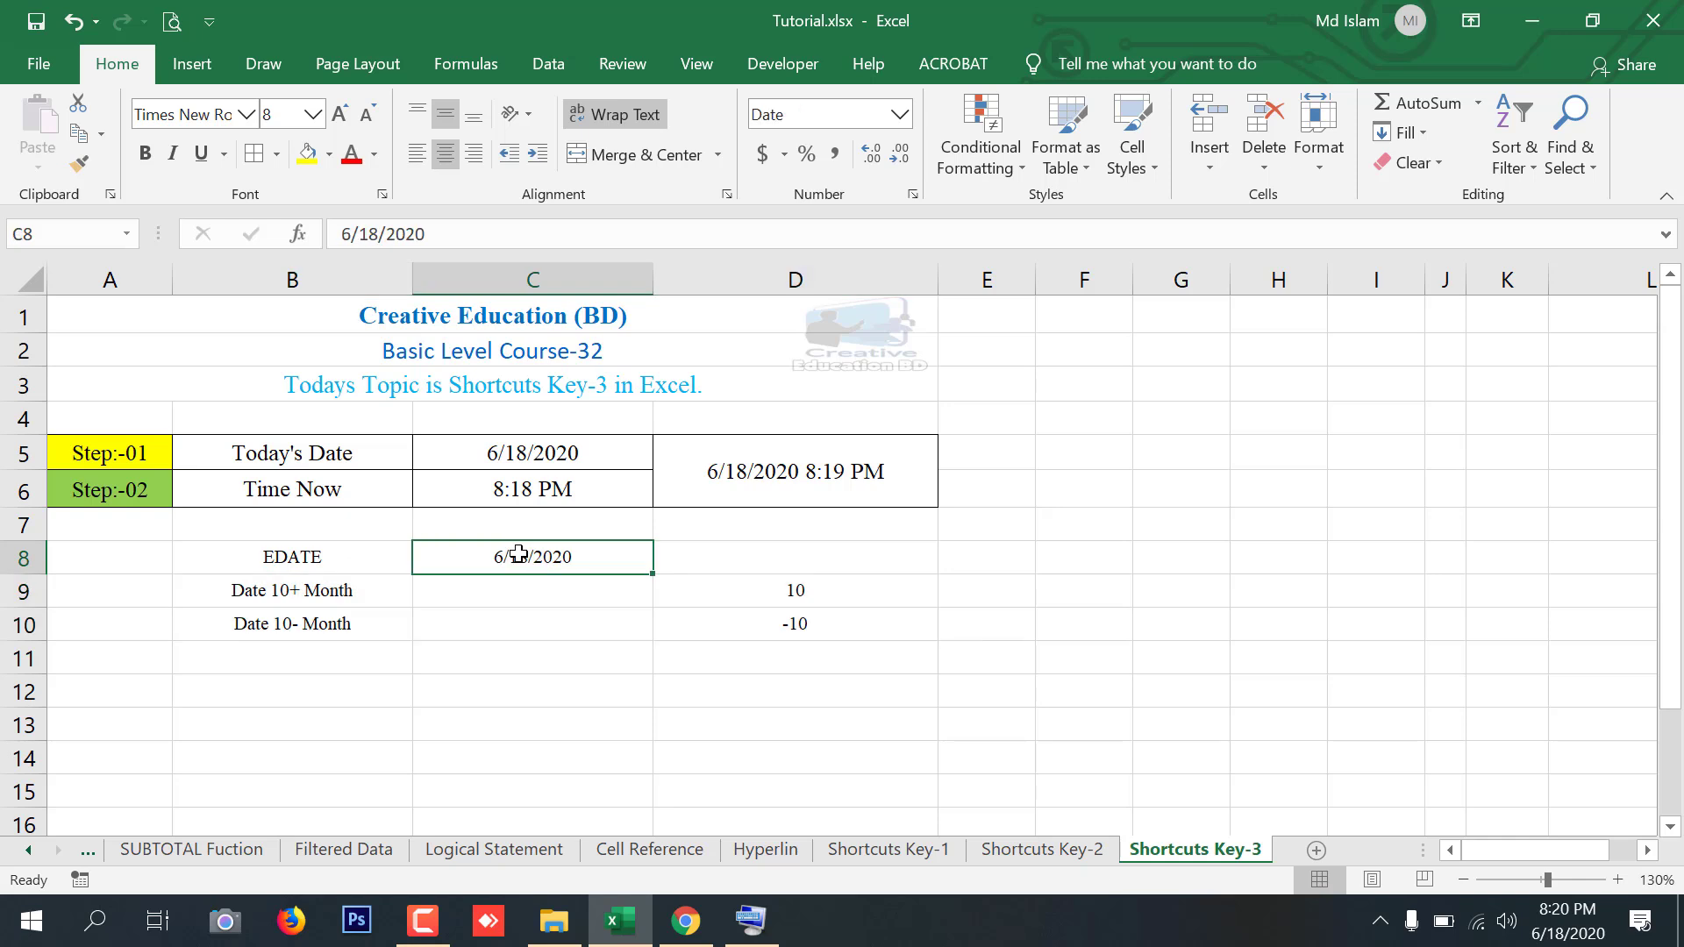
left_click(302, 556)
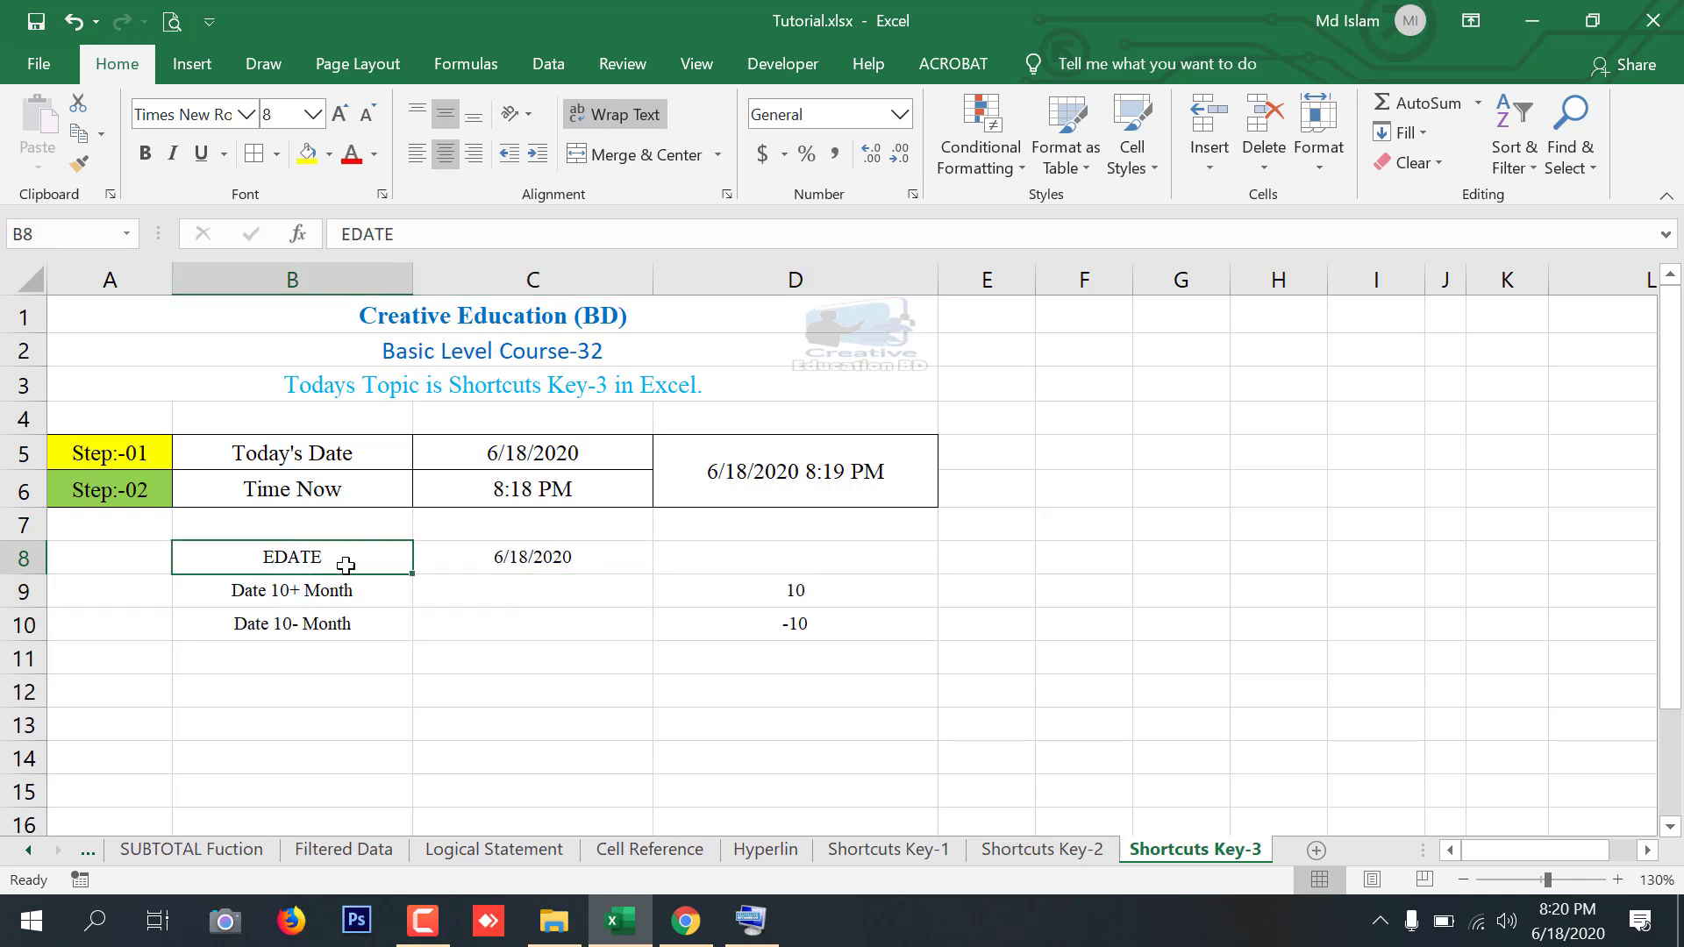
left_click(556, 596)
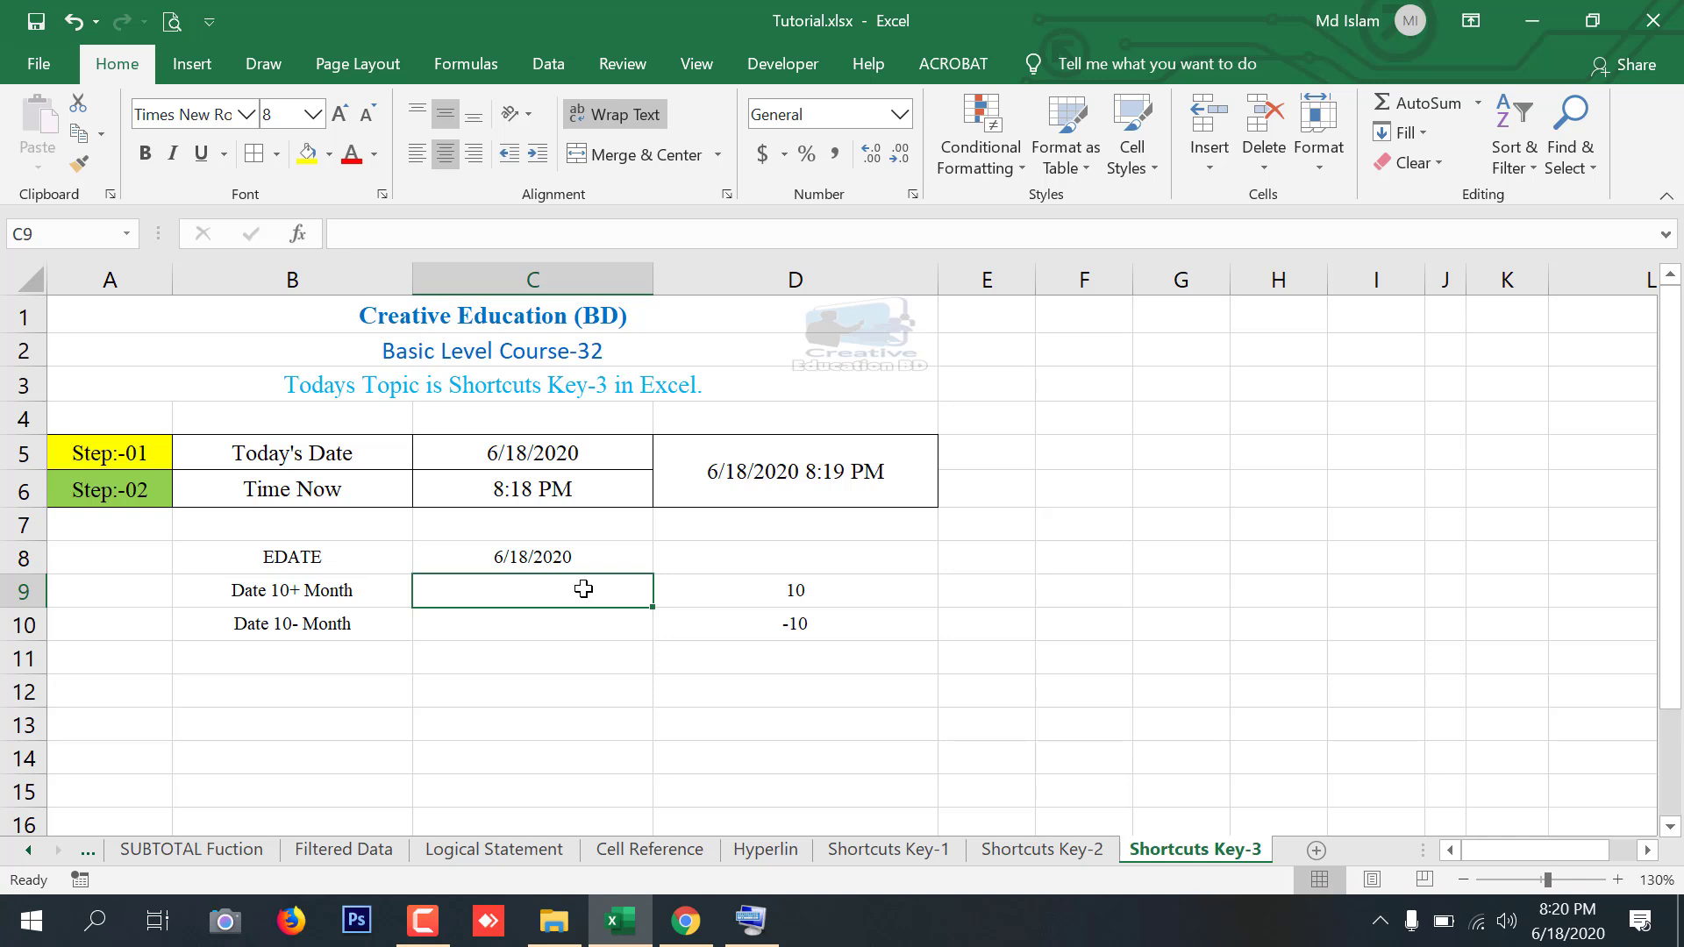
type("=ed")
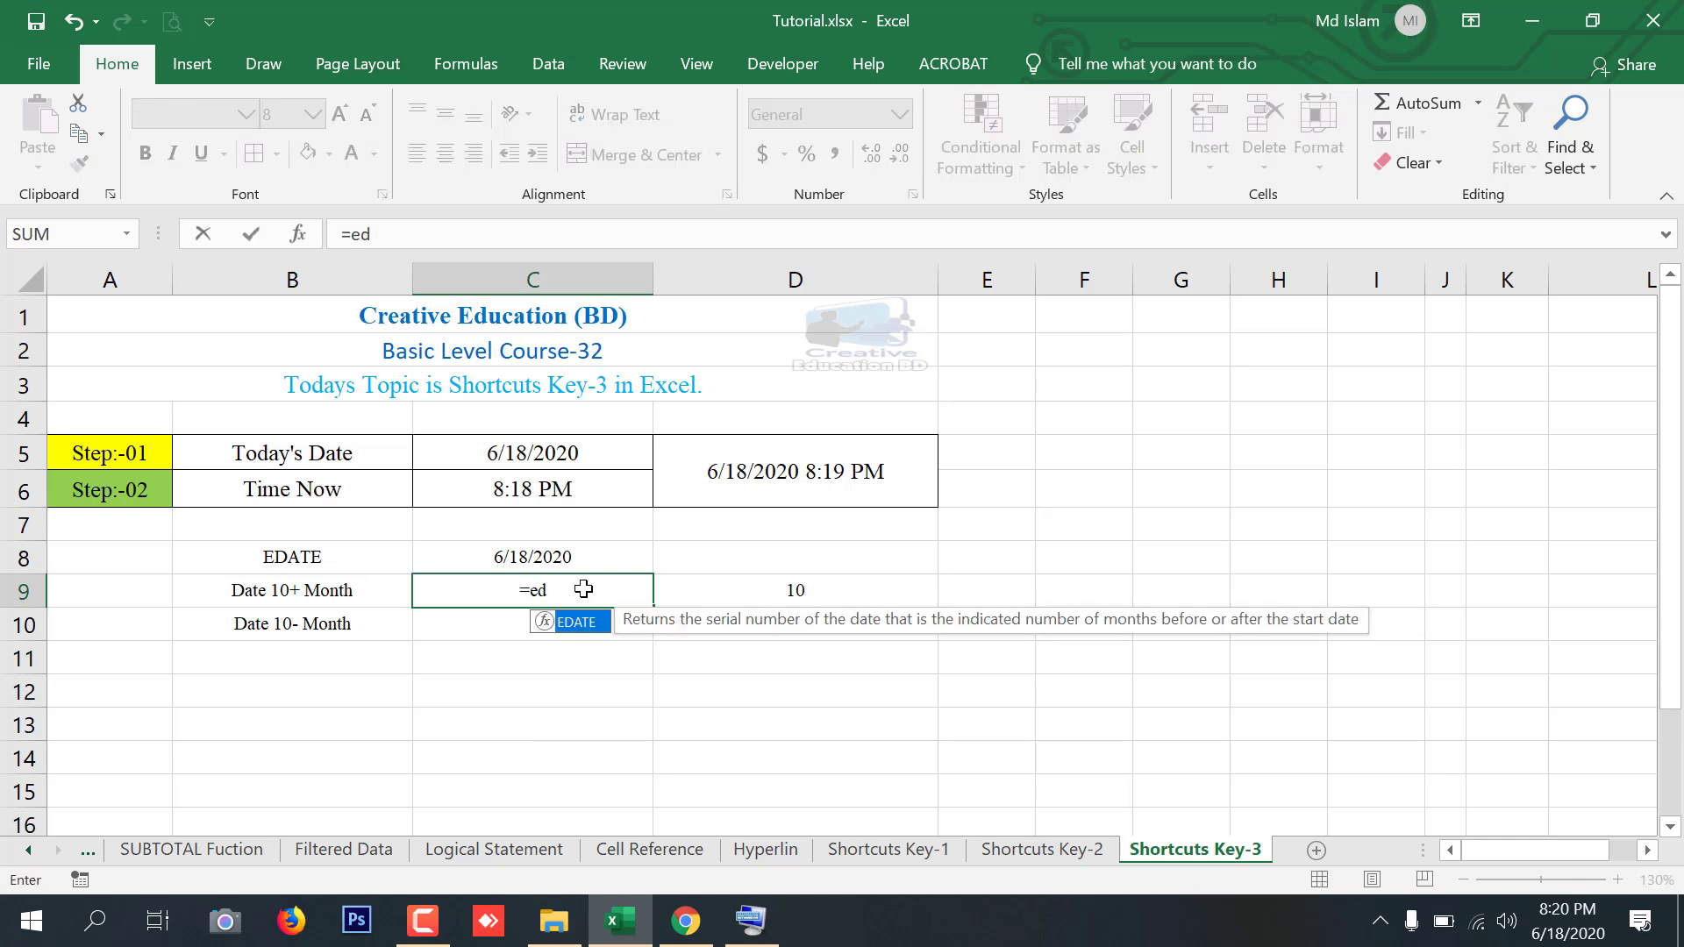
key("Tab")
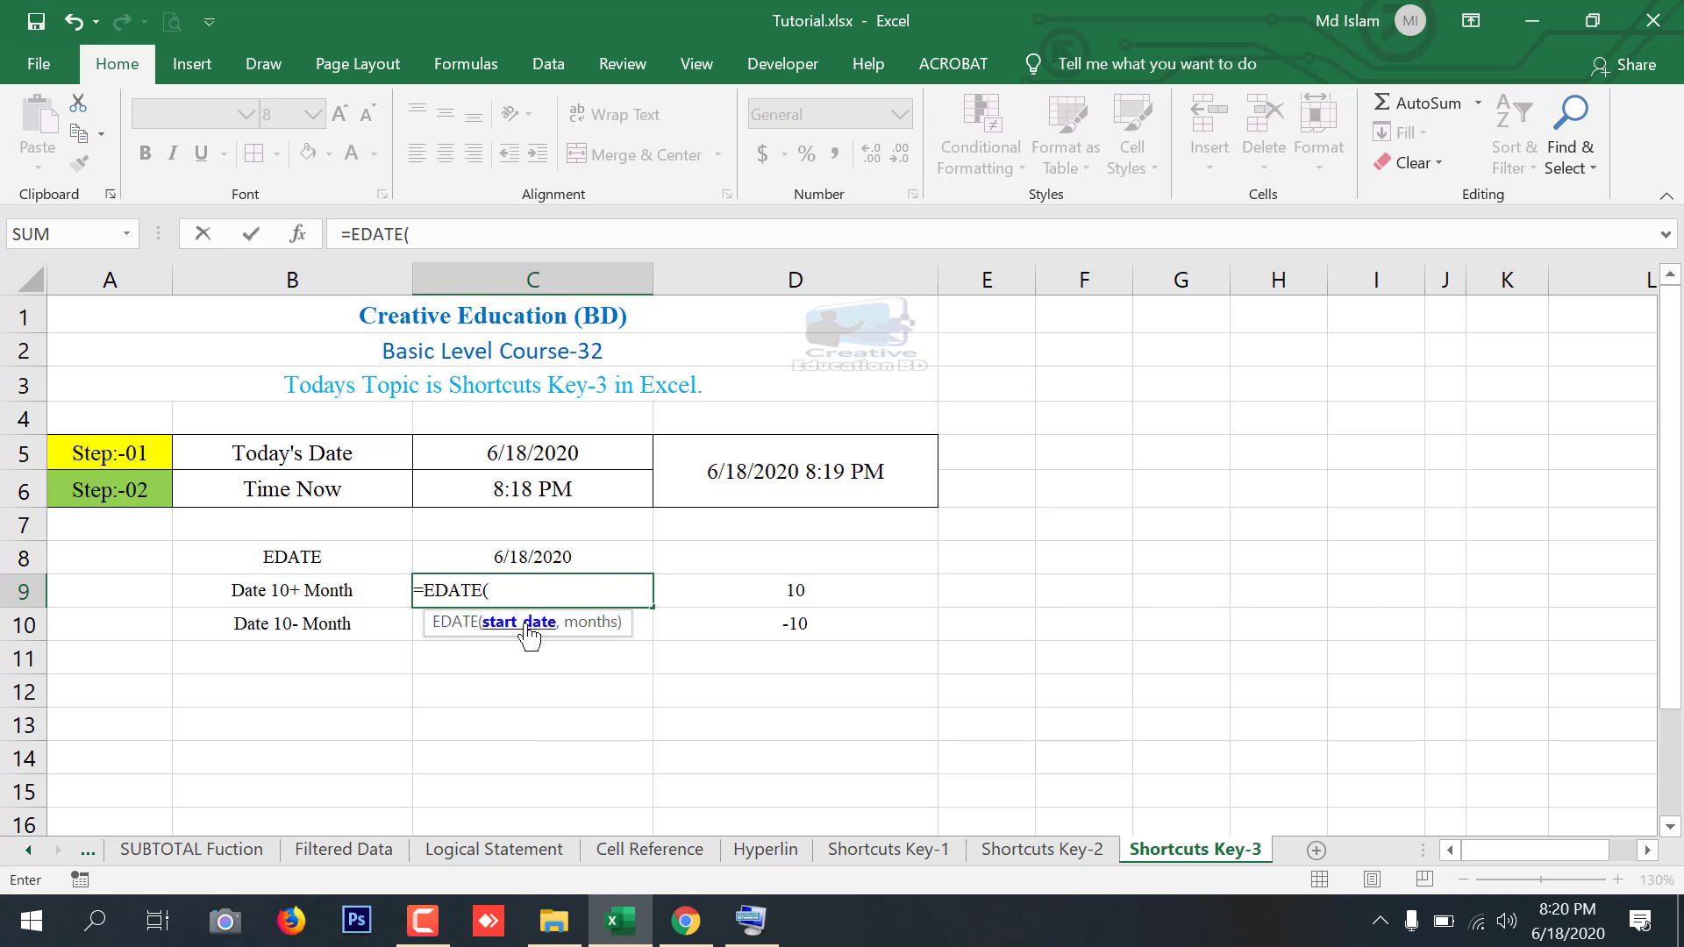
left_click(540, 555)
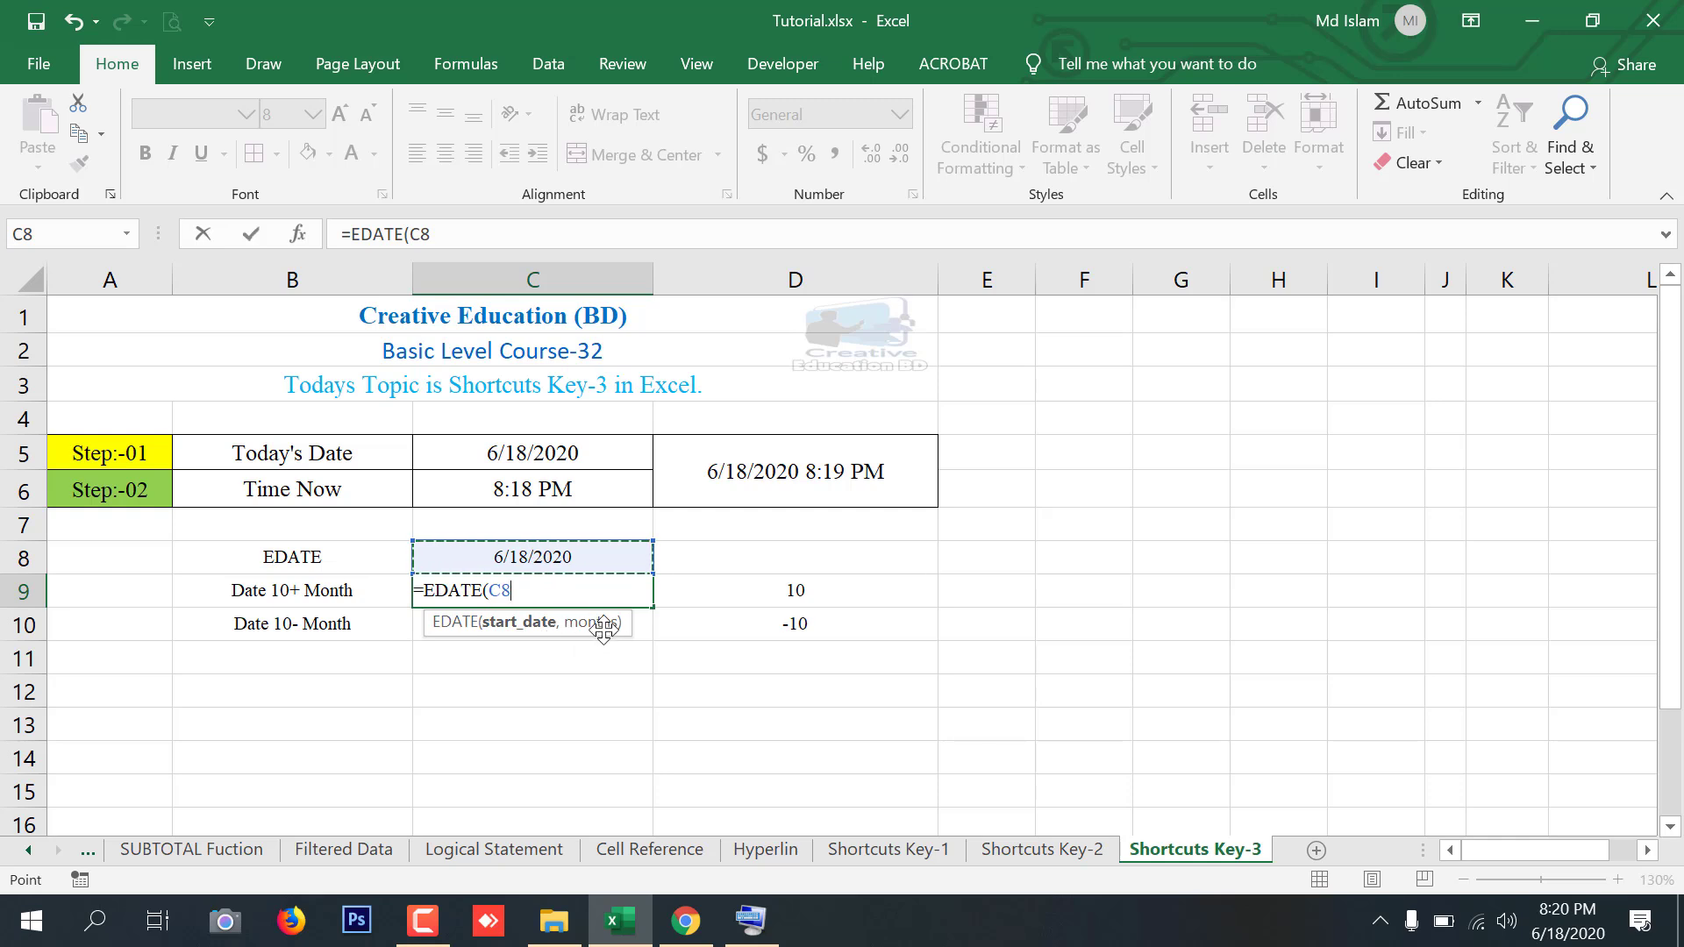
type(",")
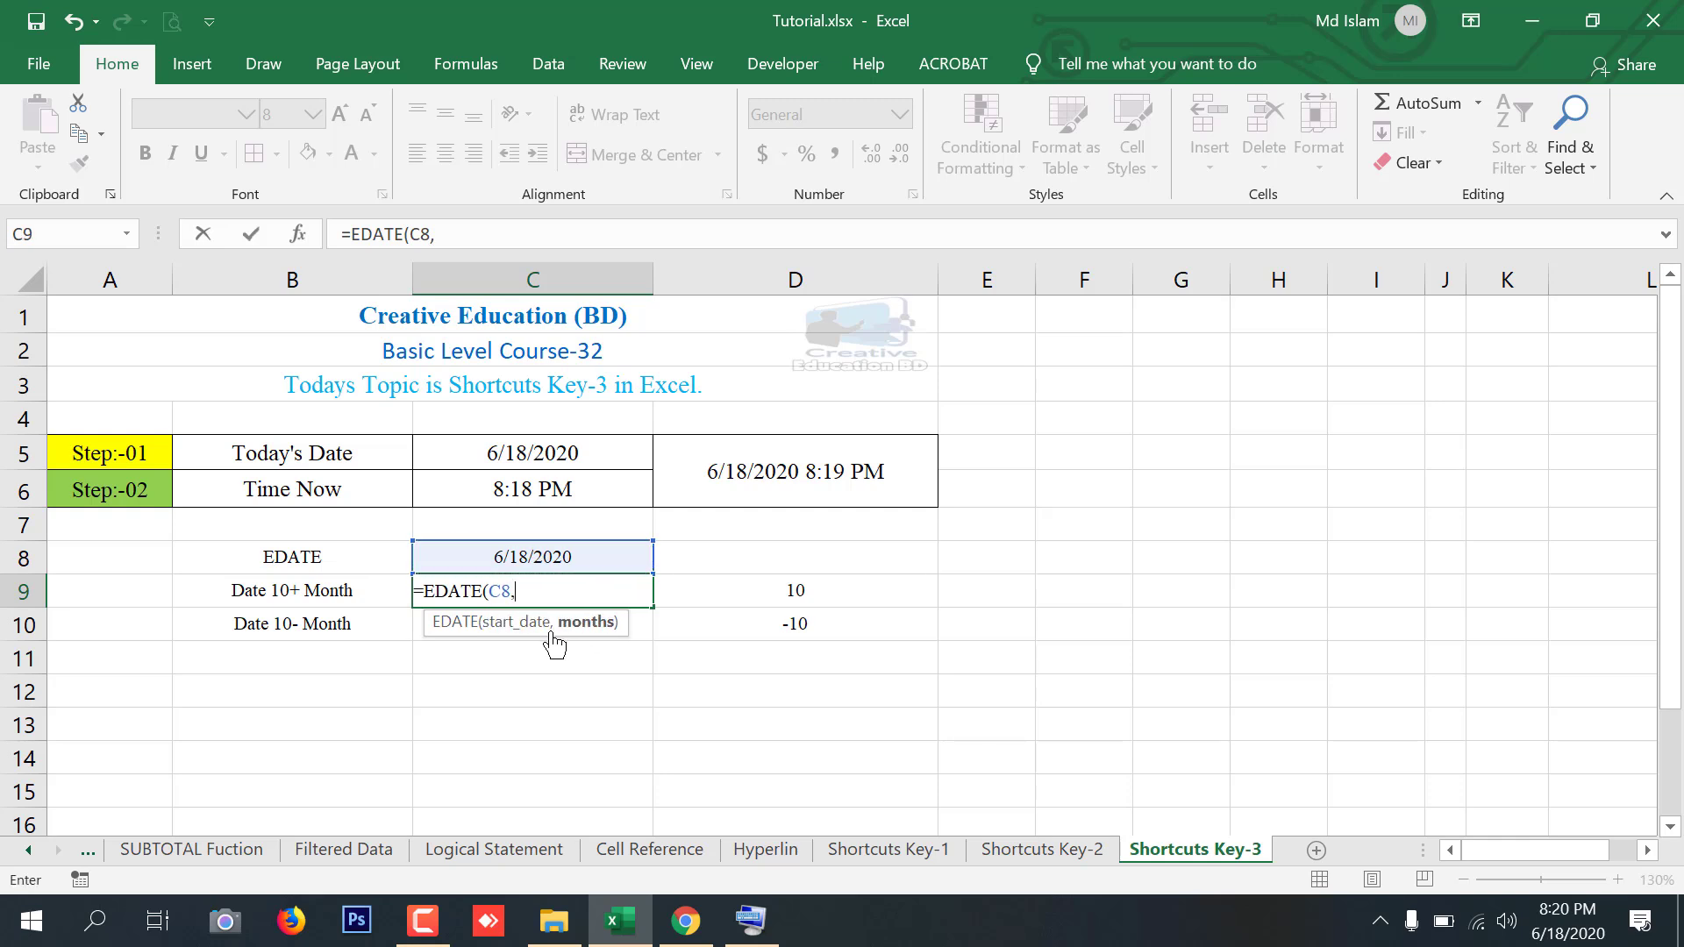
left_click(793, 591)
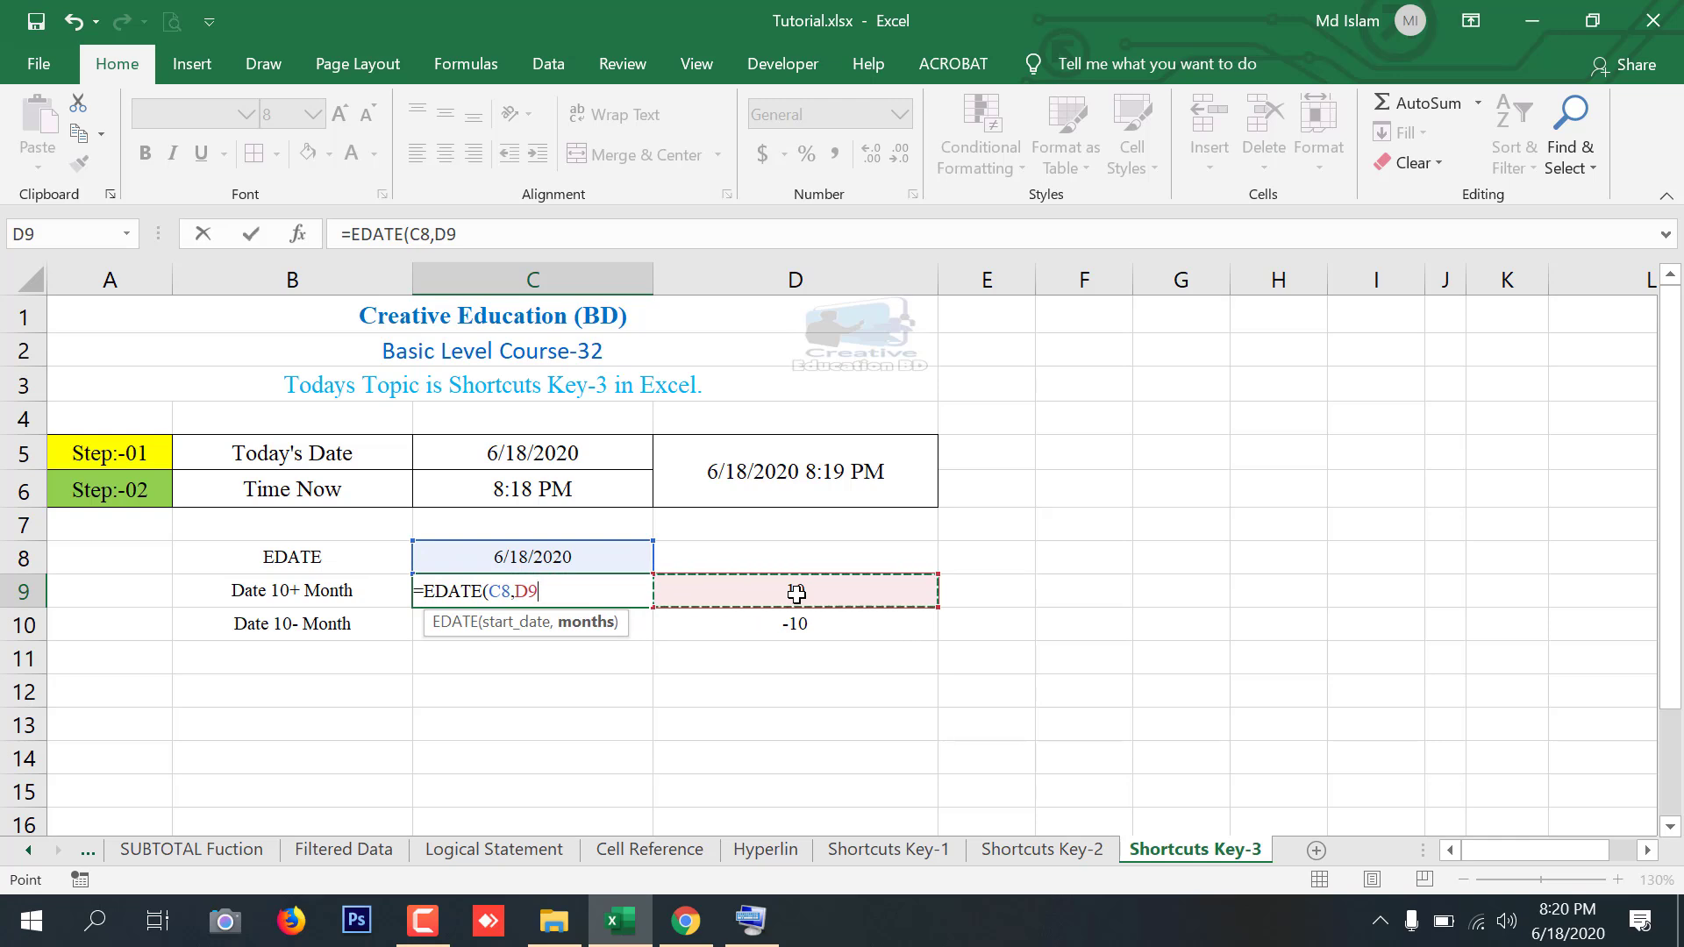
key("Return")
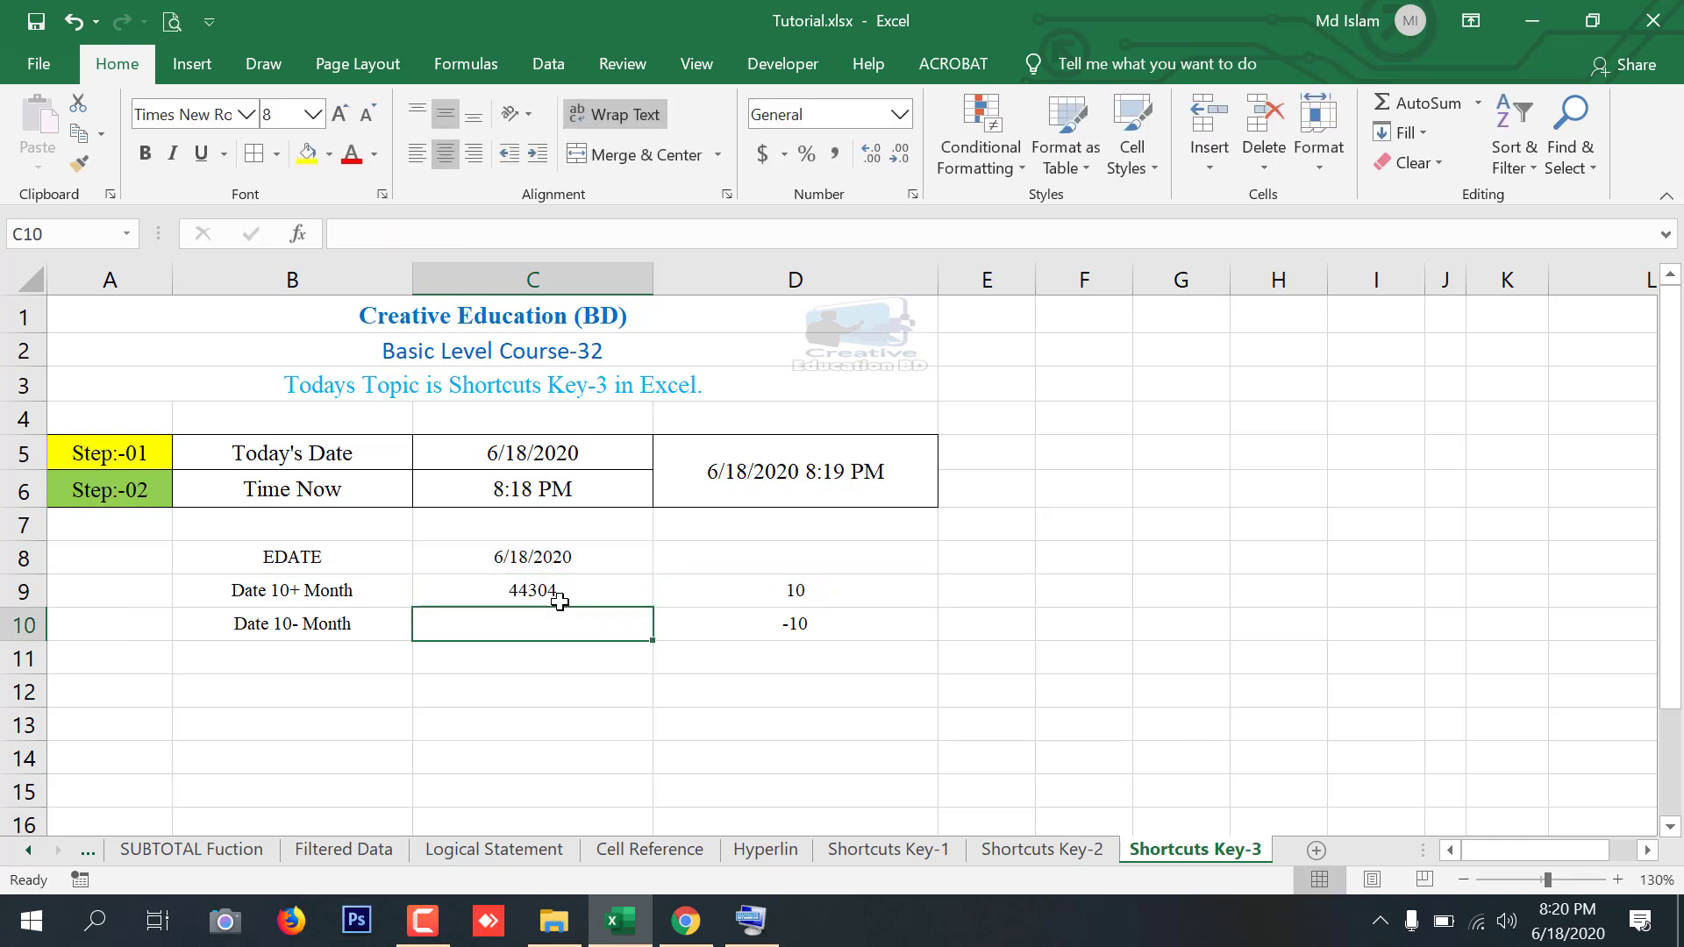
Apply the date format to the EDATE result in C9 with the shortcut
left_click(558, 599)
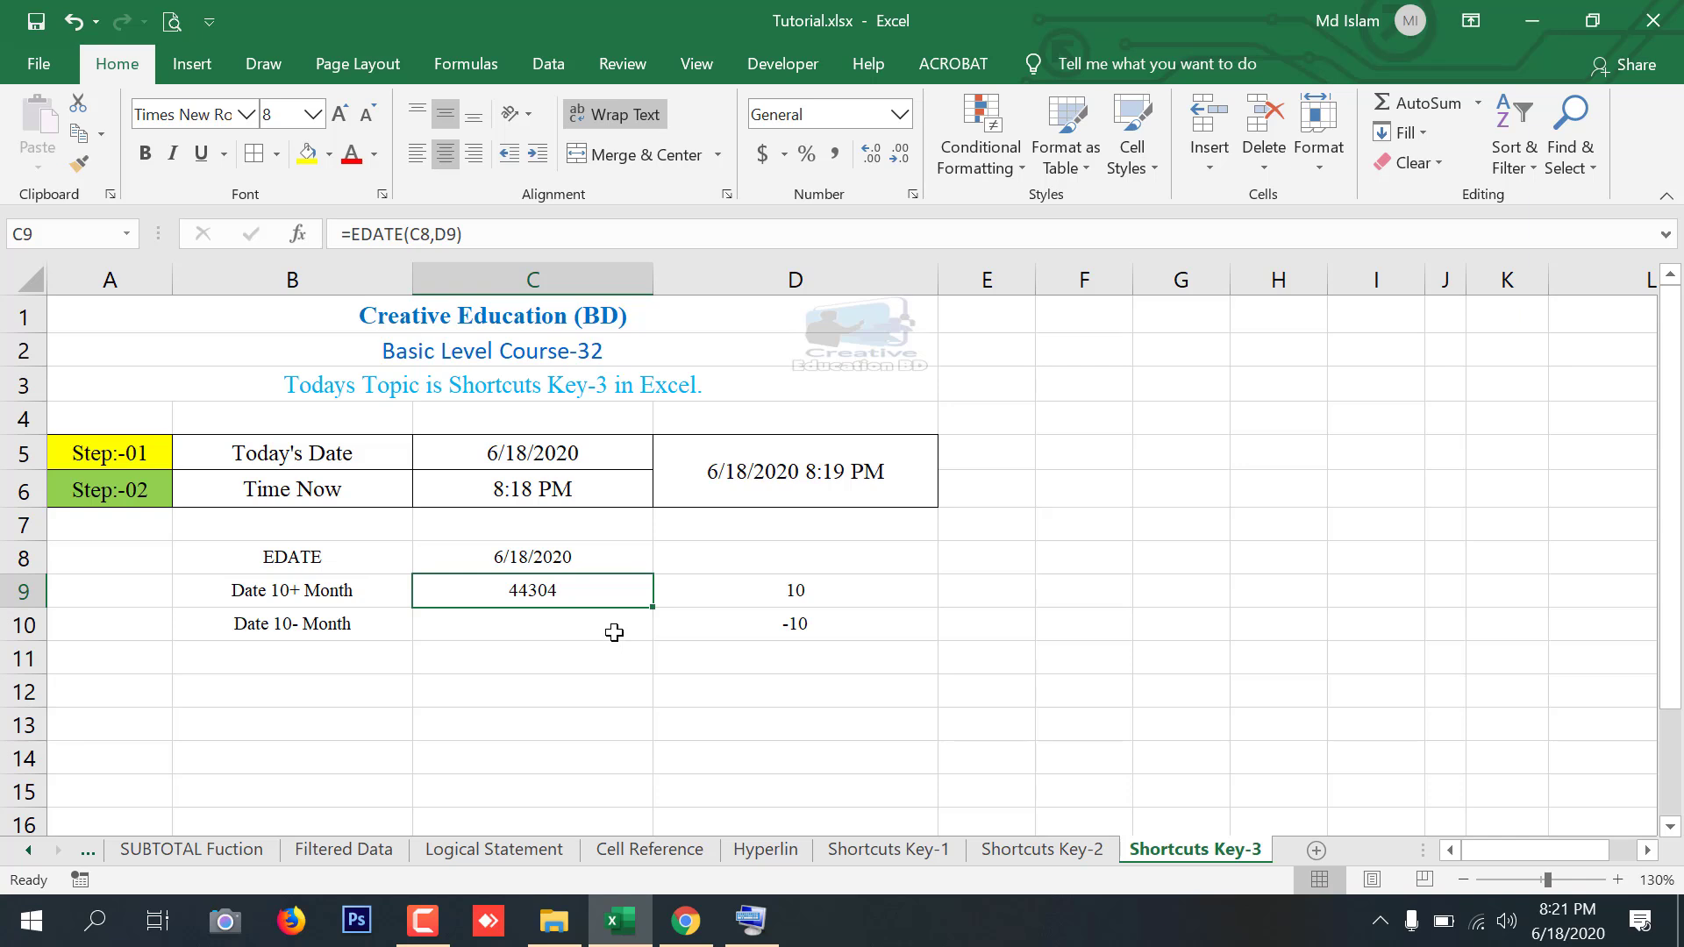
key("ctrl+shift+3")
Enter =EDATE(C8,D10) in C10 to subtract the D10 months from the C8 date
left_click(561, 619)
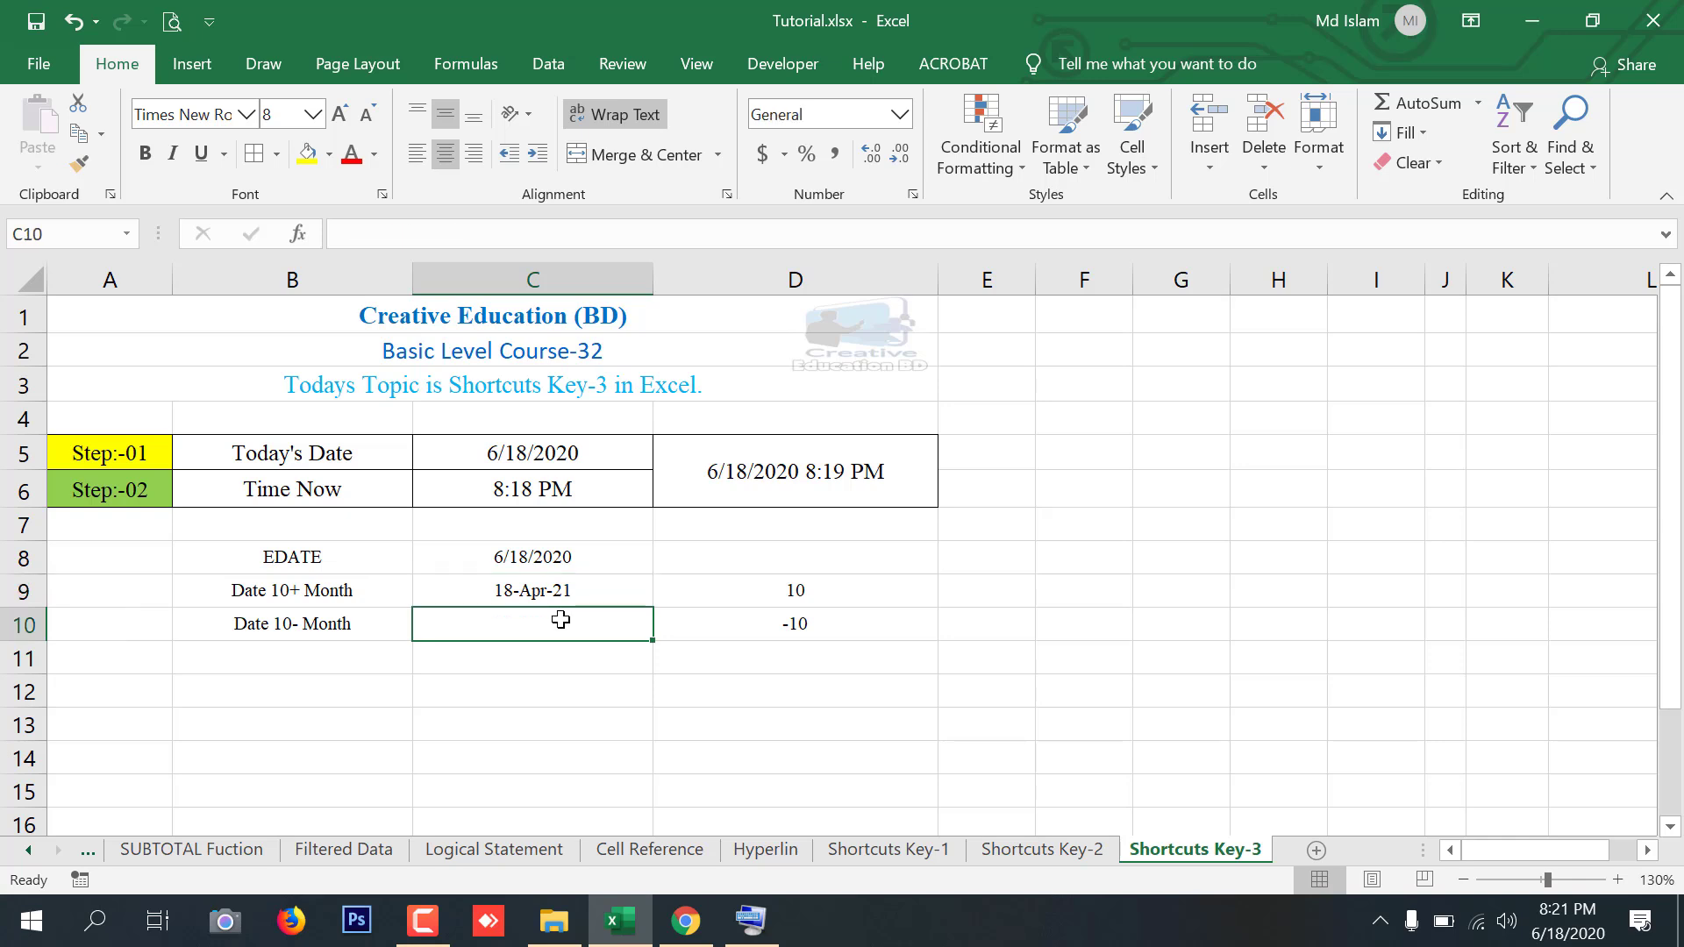
type("=")
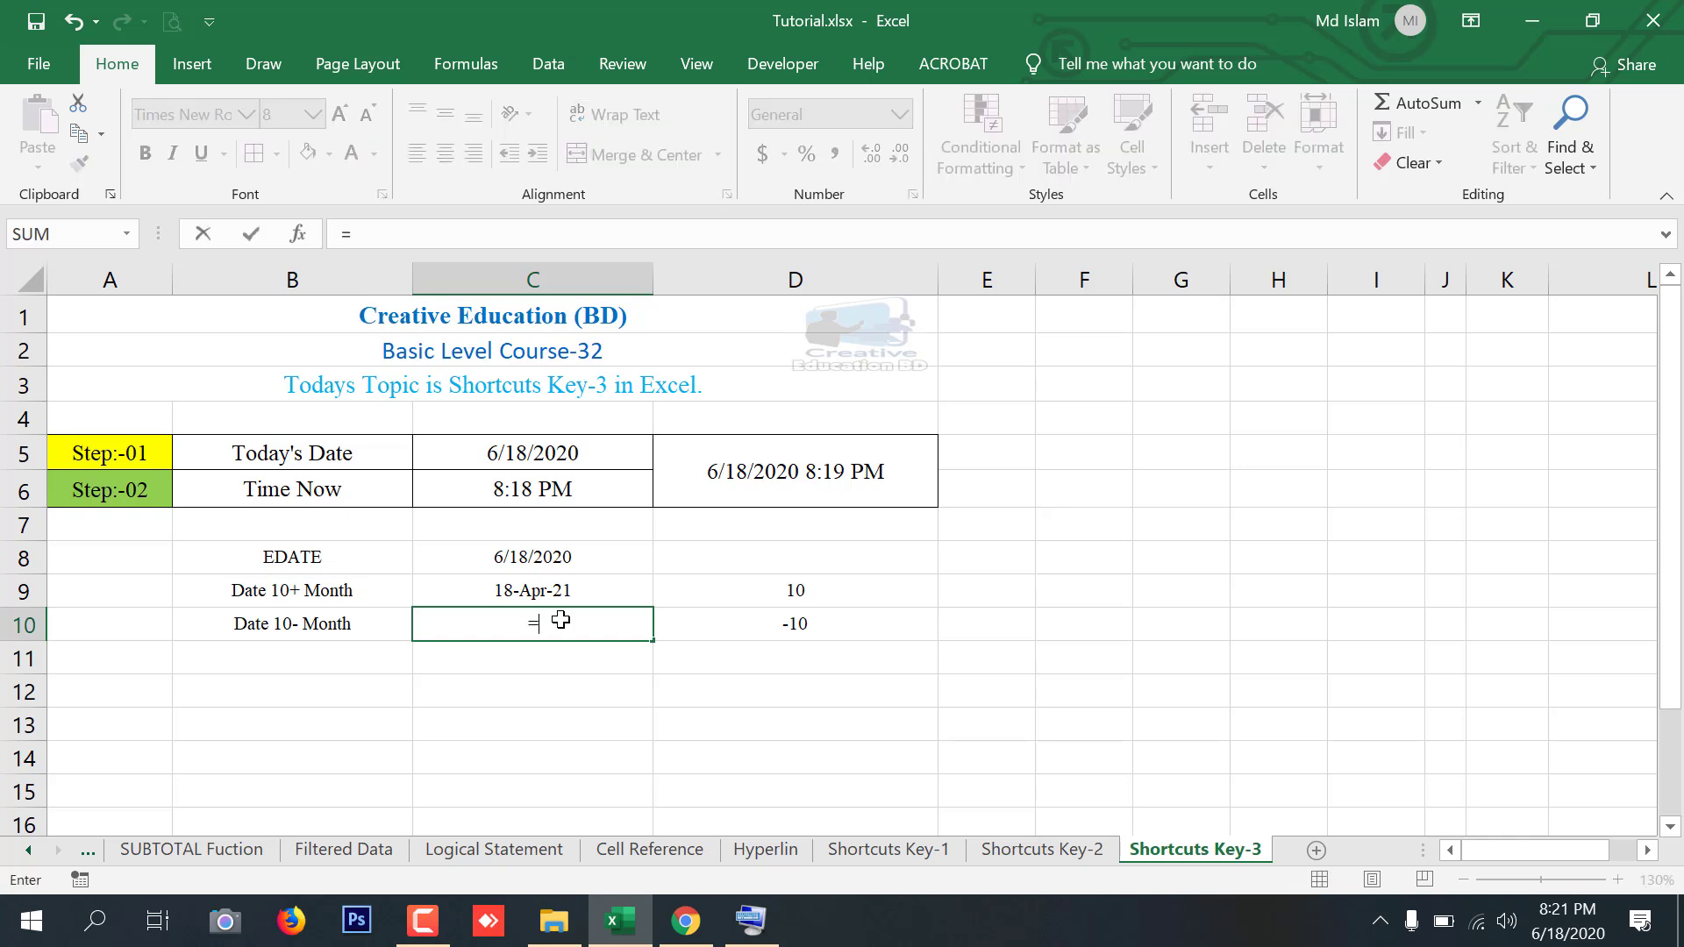
type("ed")
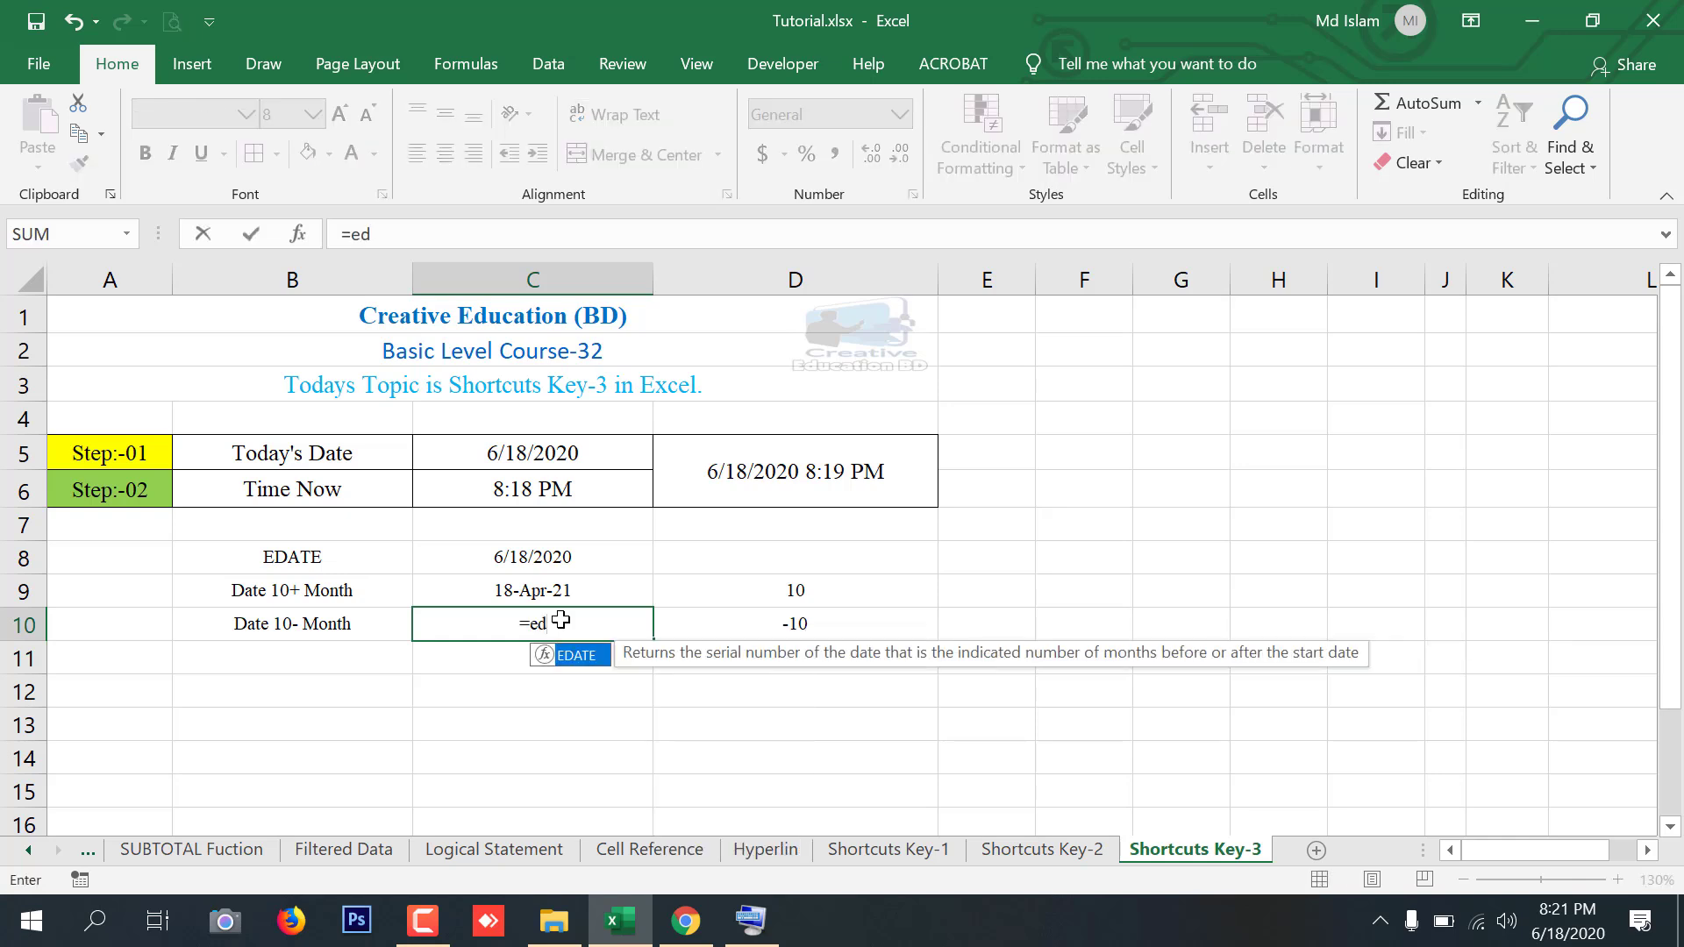
key("Tab")
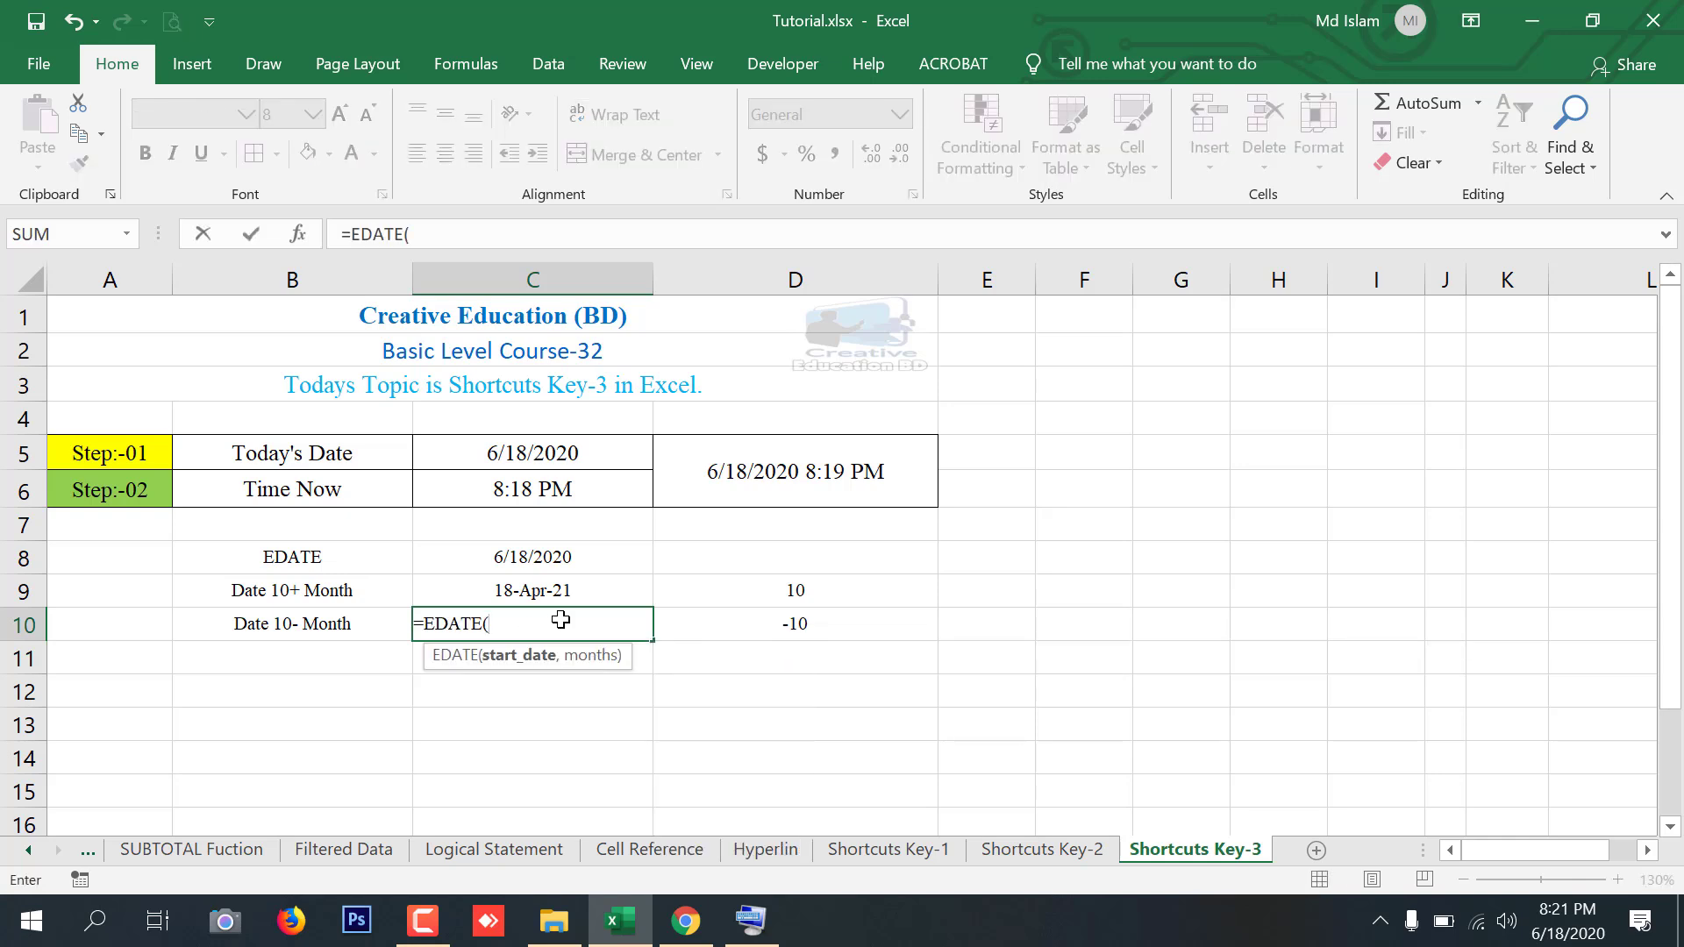
left_click(535, 556)
type(",")
left_click(793, 630)
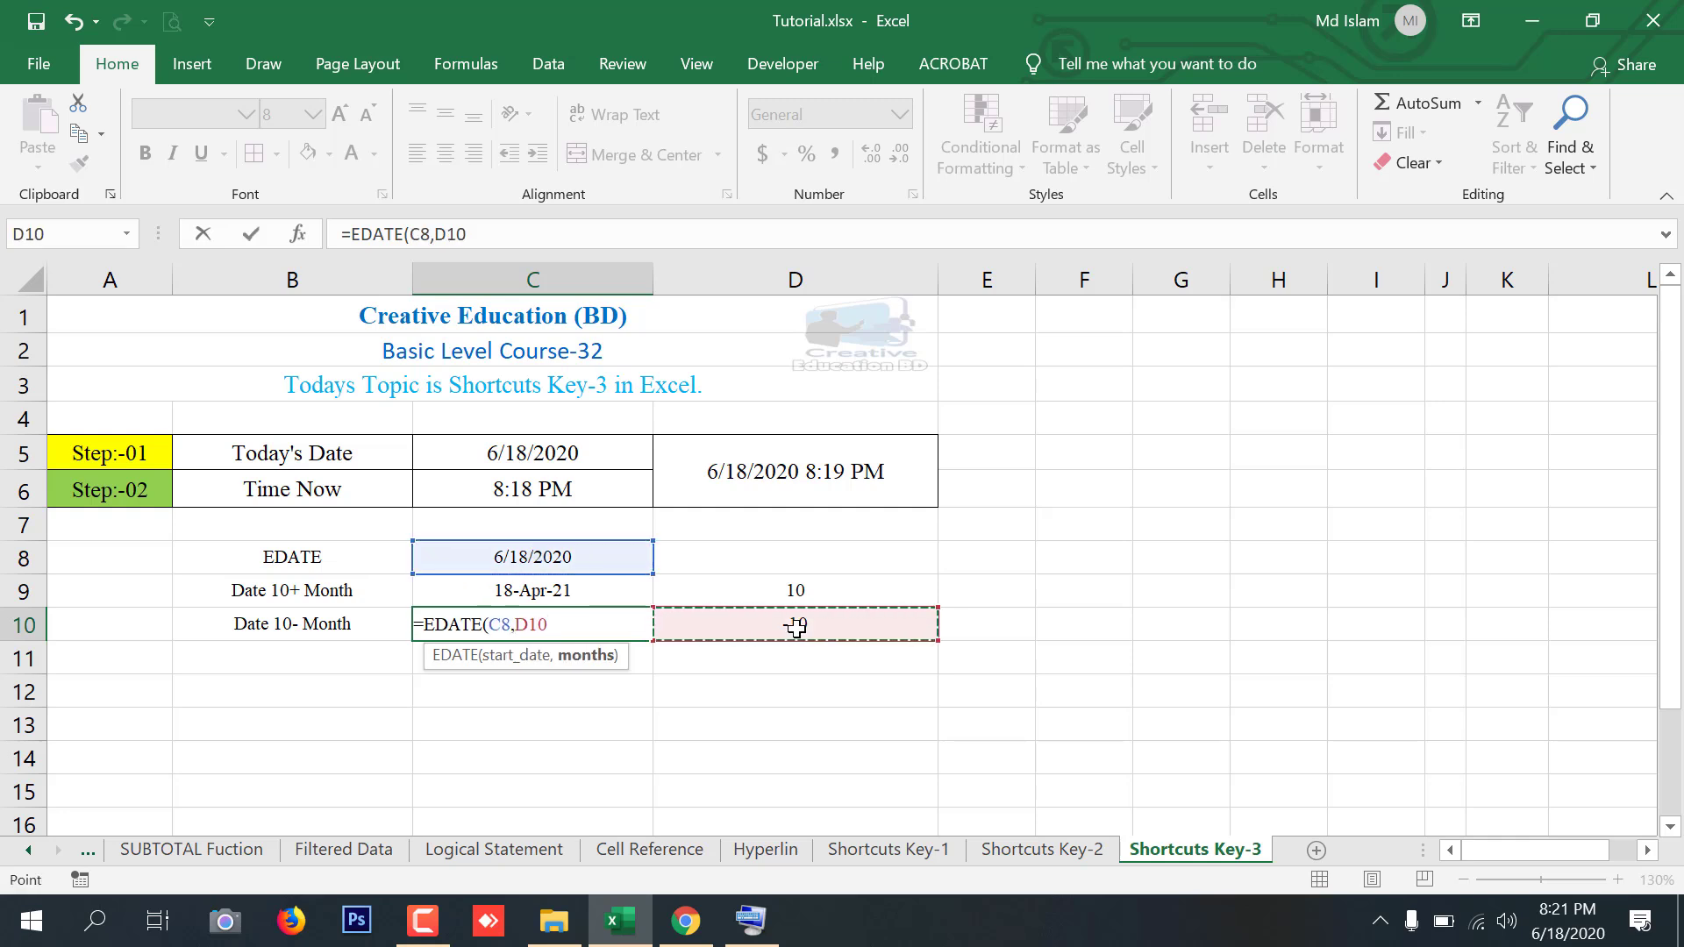
key("Return")
Apply the date format to C10 with the shortcut, then select merged cell D5
left_click(539, 624)
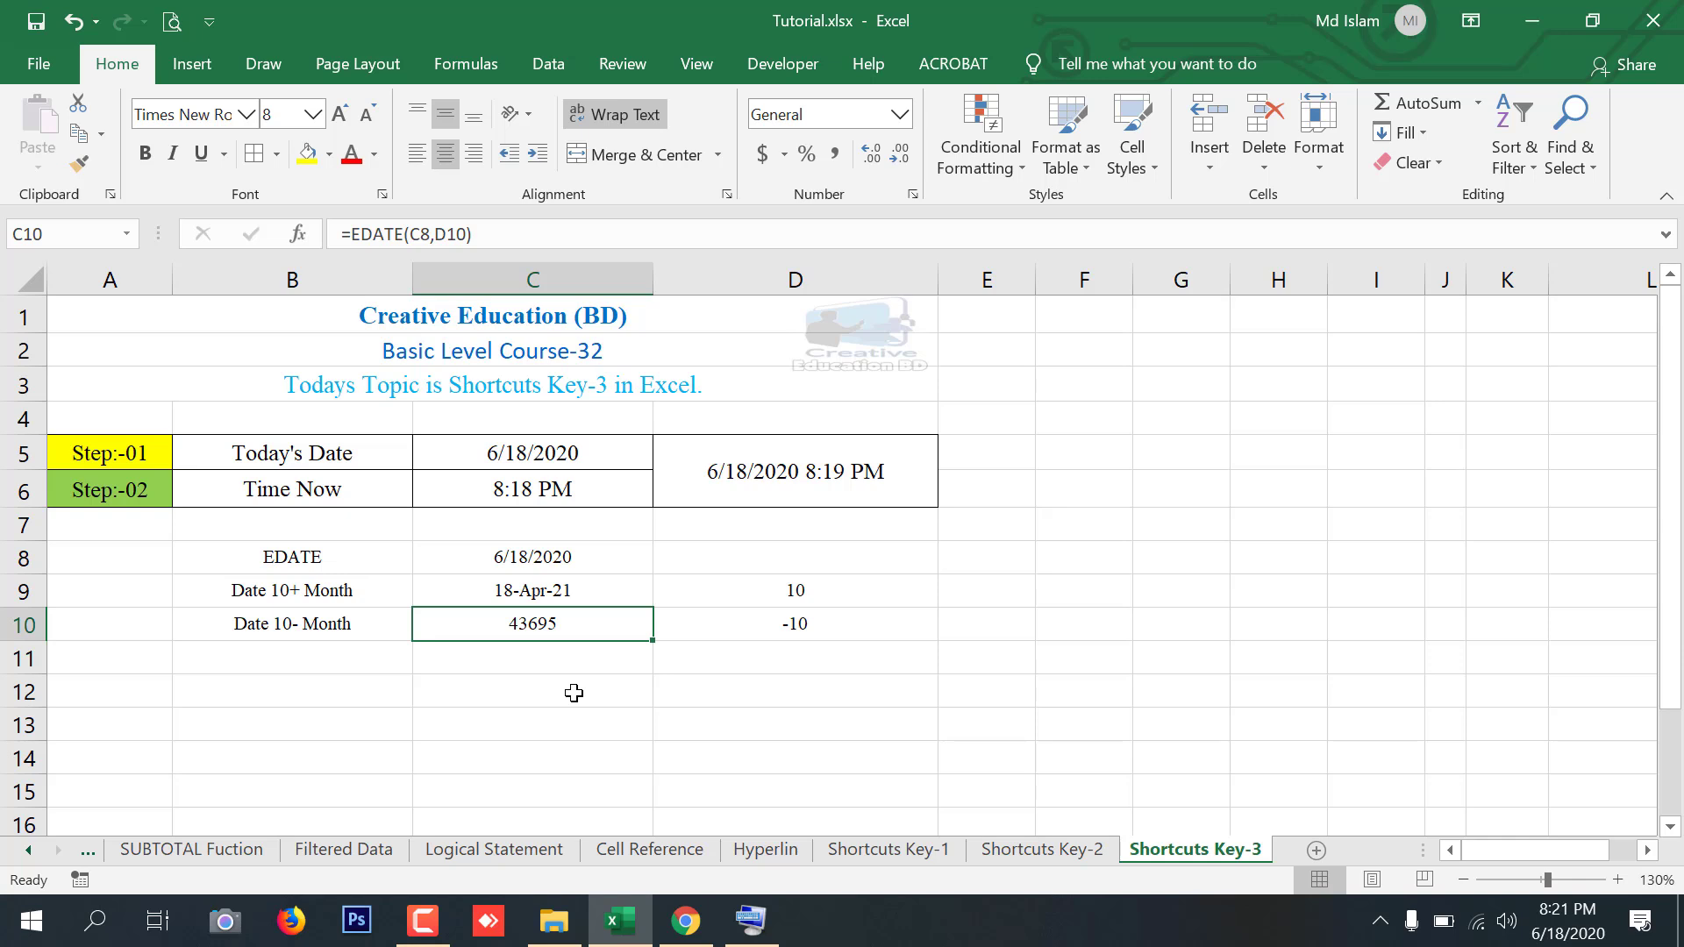
key("ctrl+shift+3")
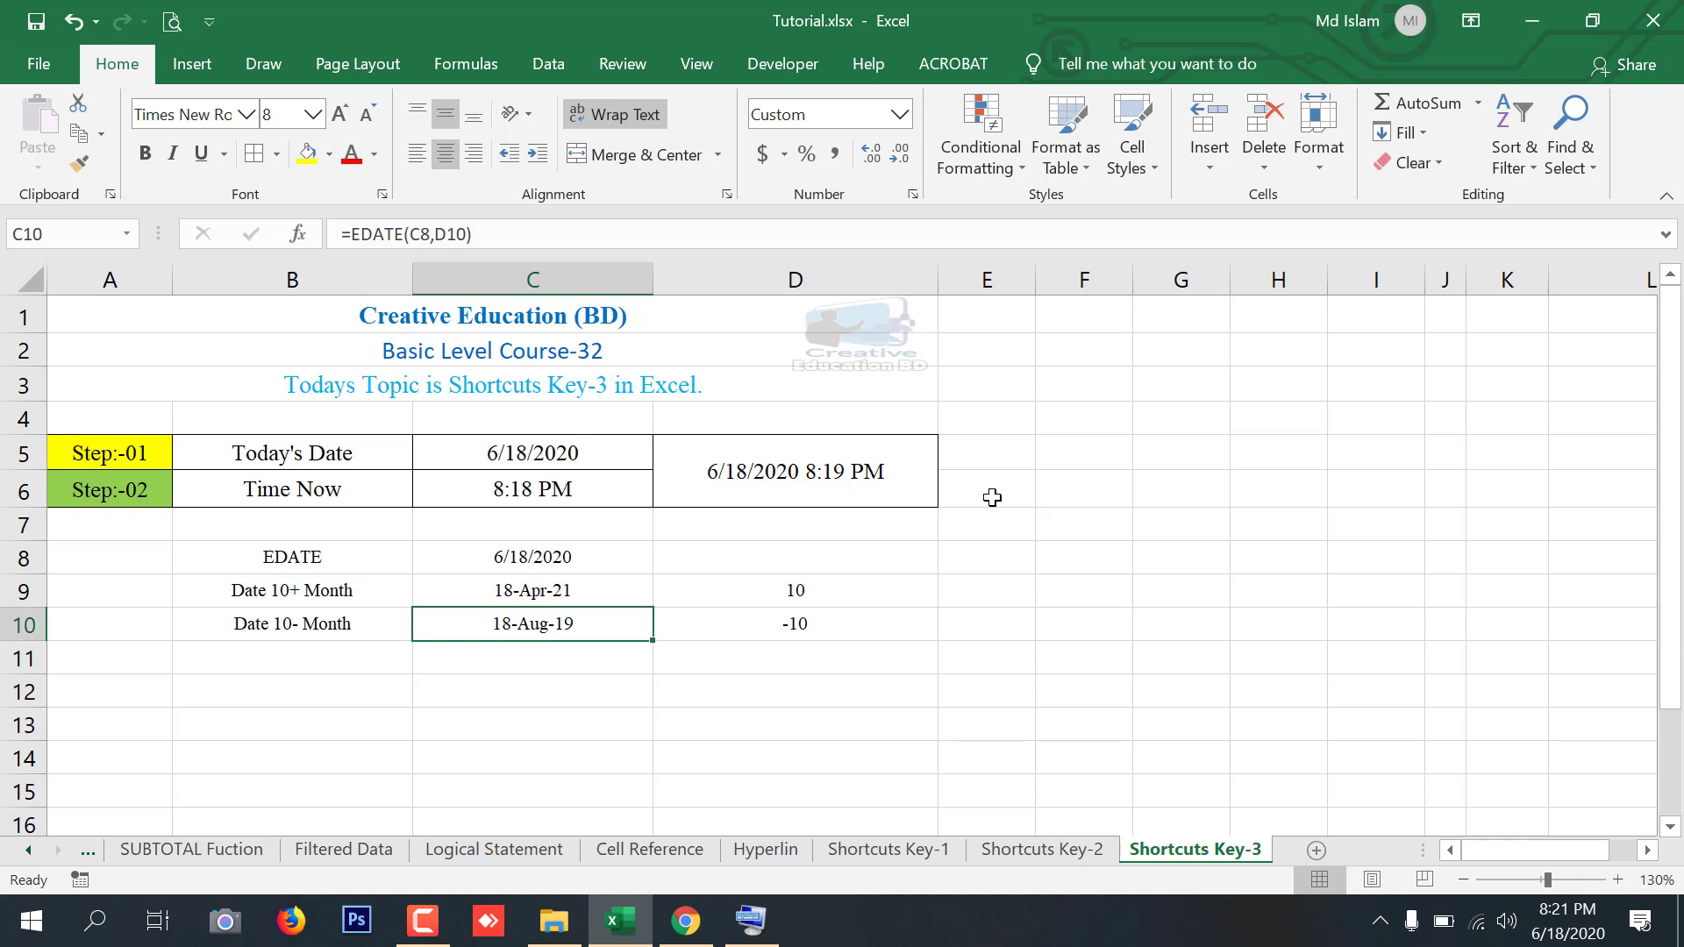
left_click(751, 471)
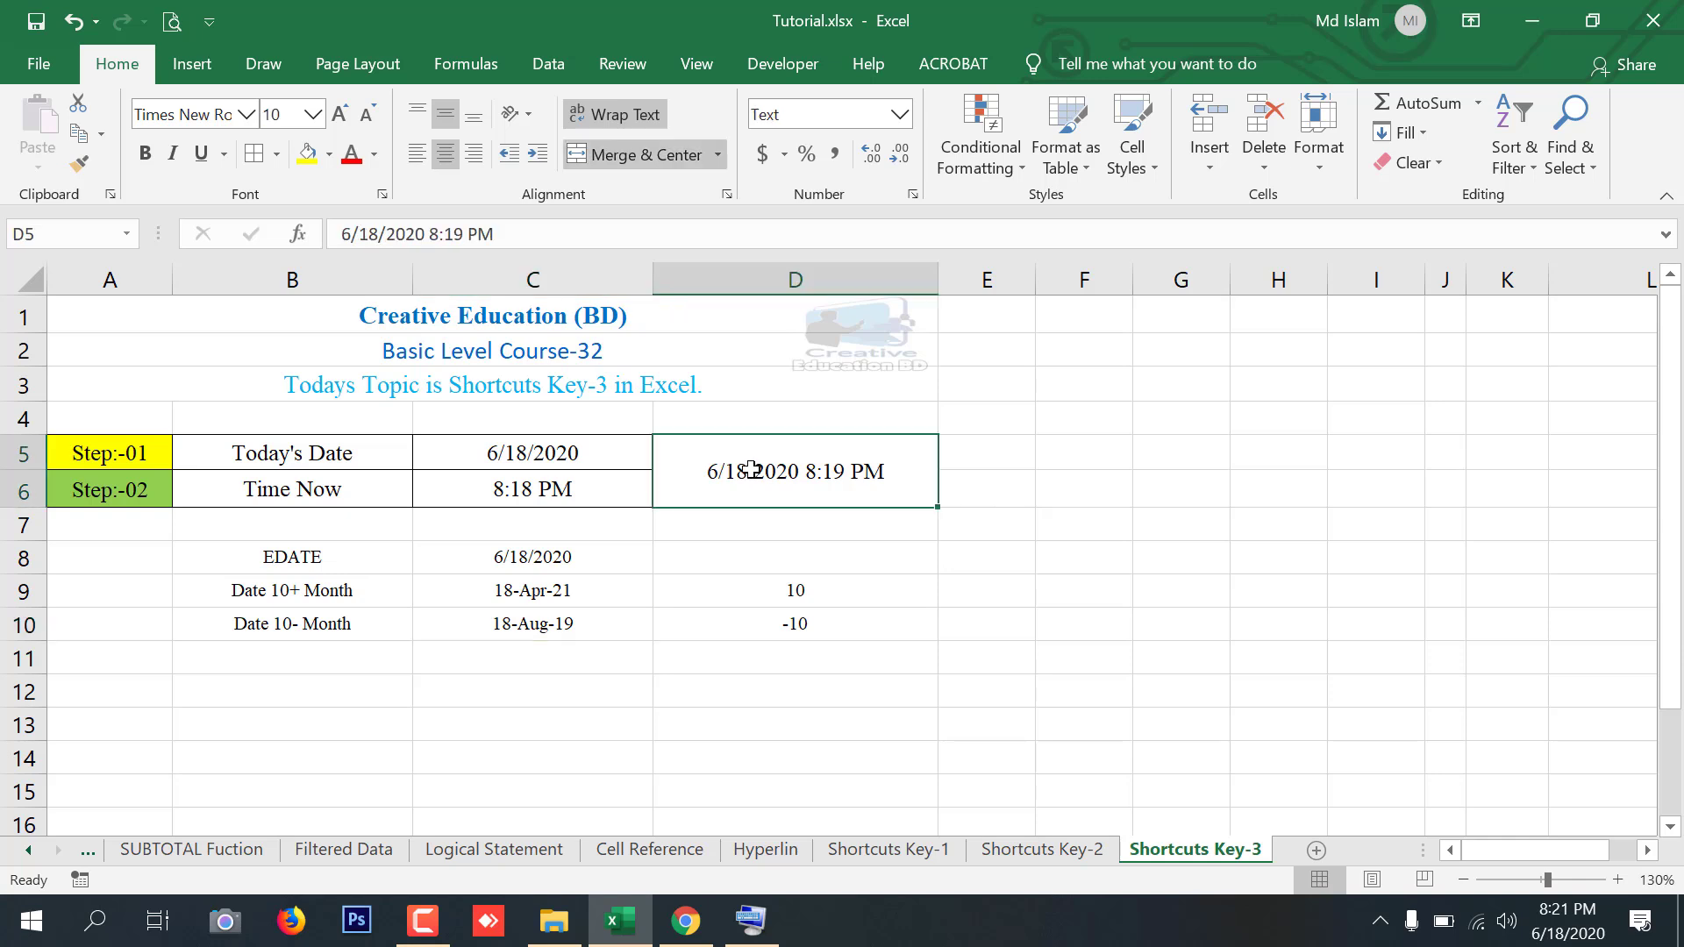